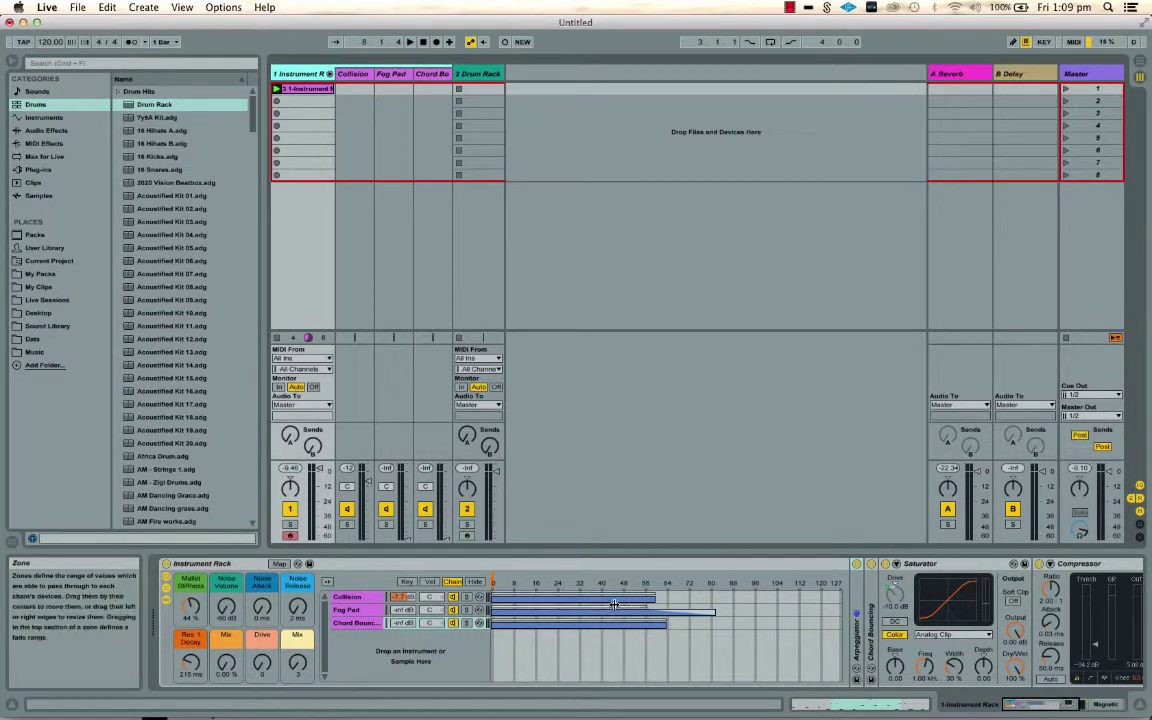
Extend the chain selector zones of the Collision and Fog Pad chains to 127
left_click_drag(654, 602, 840, 602)
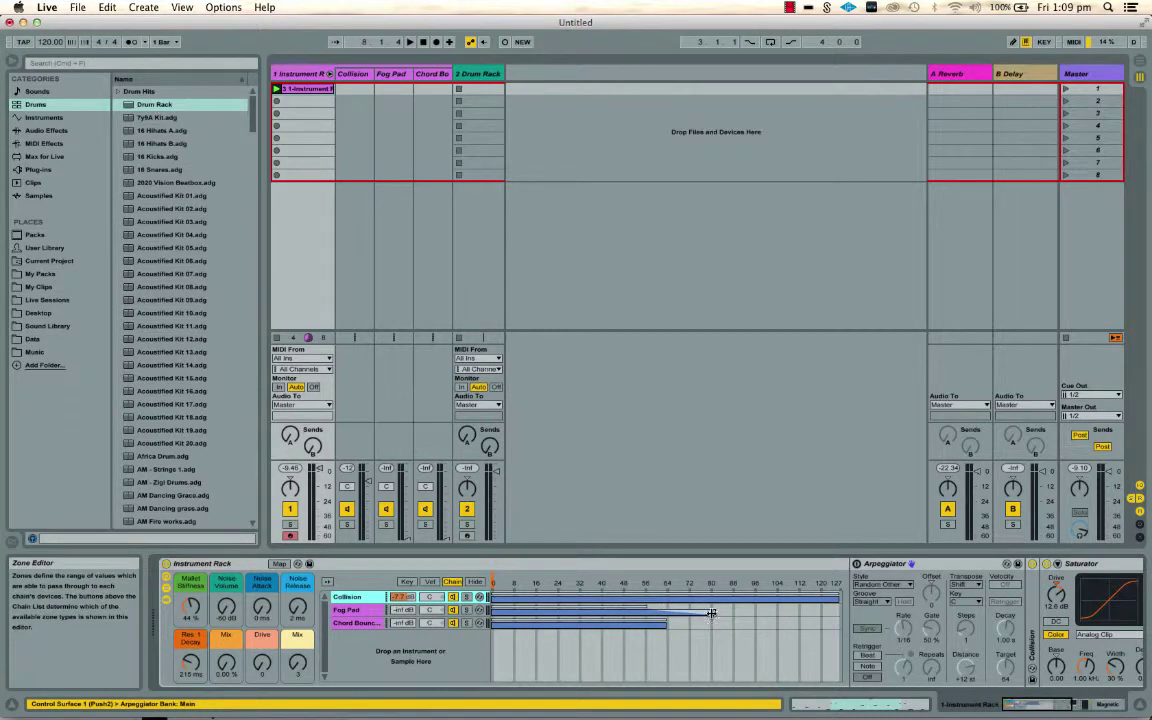
left_click_drag(714, 611, 840, 611)
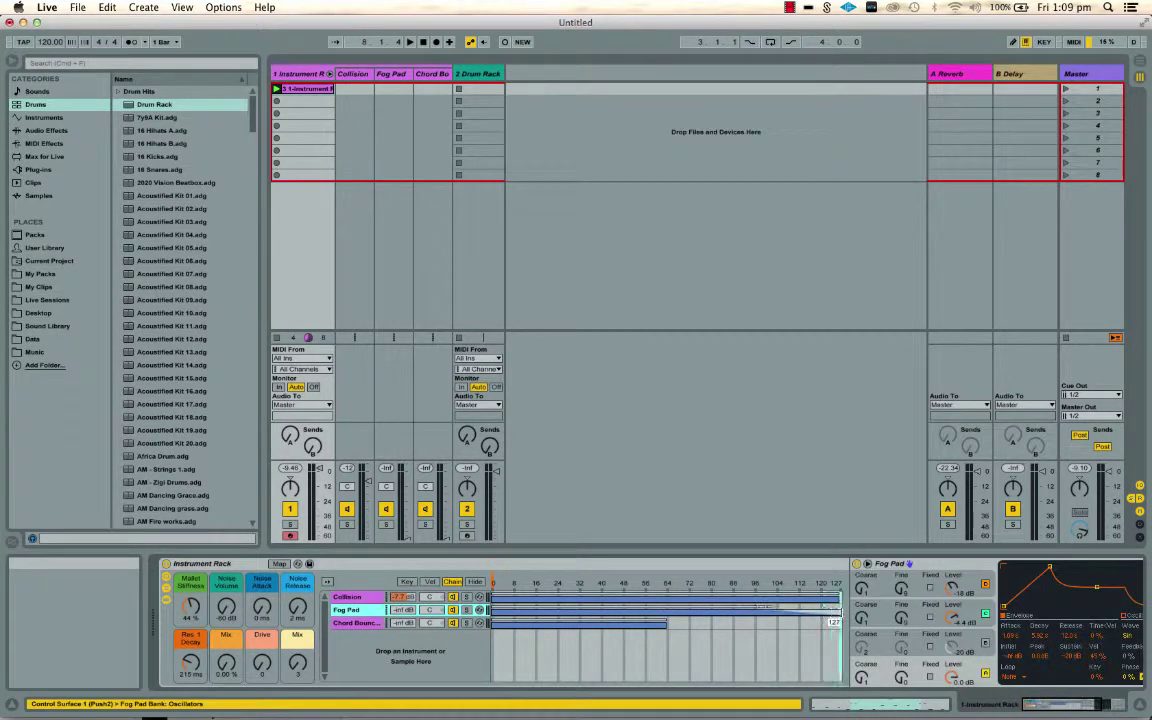
Examine the empty Drum Rack's pads across the octave range, returning to the bank that starts at C1
left_click(481, 74)
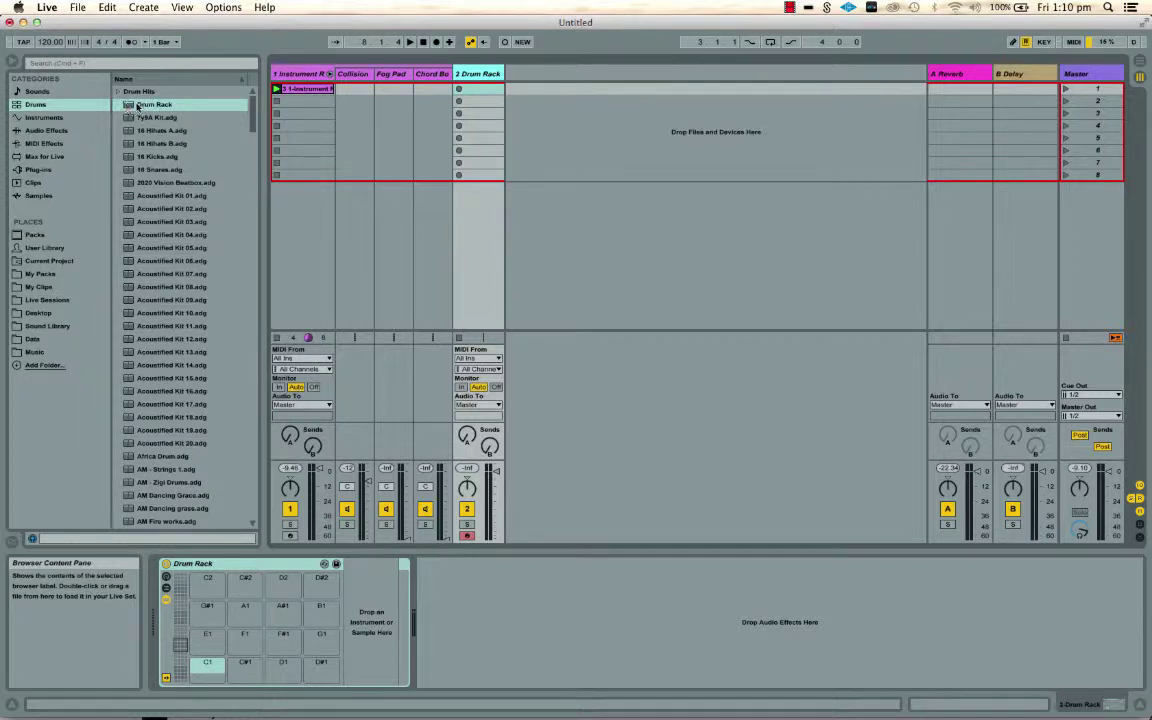
mouse_move(128, 106)
left_mouse_down()
mouse_move(402, 94)
mouse_move(238, 120)
mouse_move(128, 103)
left_mouse_up()
left_click(477, 75)
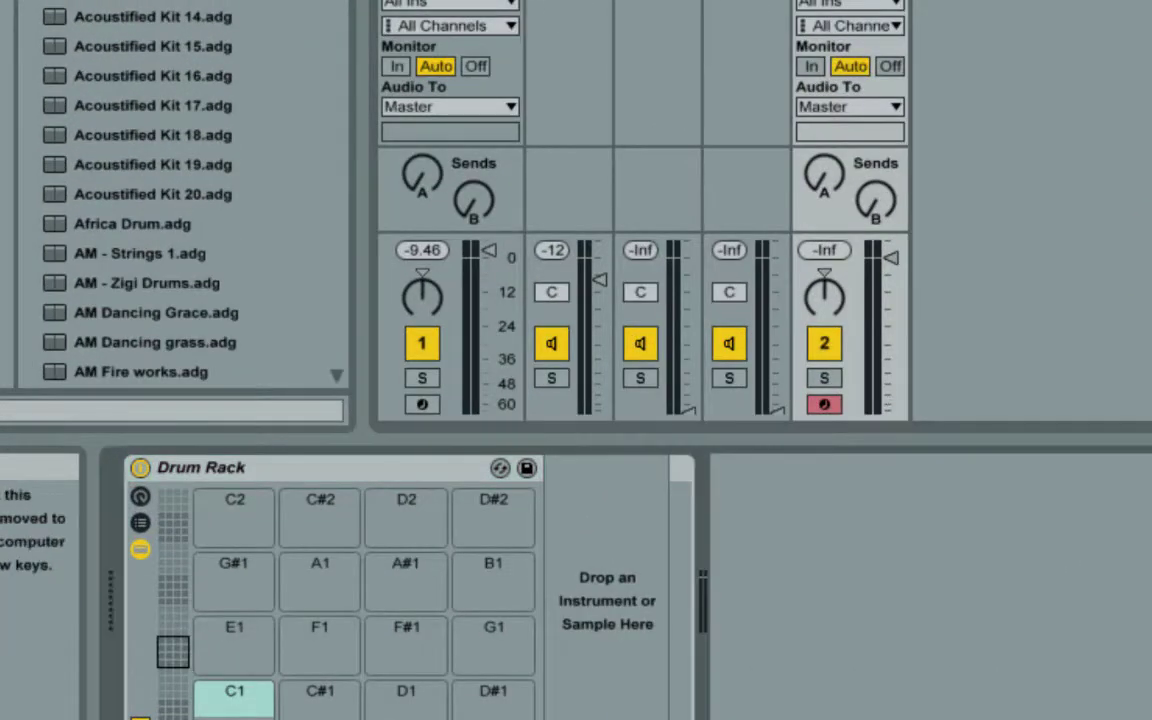
key("Up")
key("Down")
key("Up")
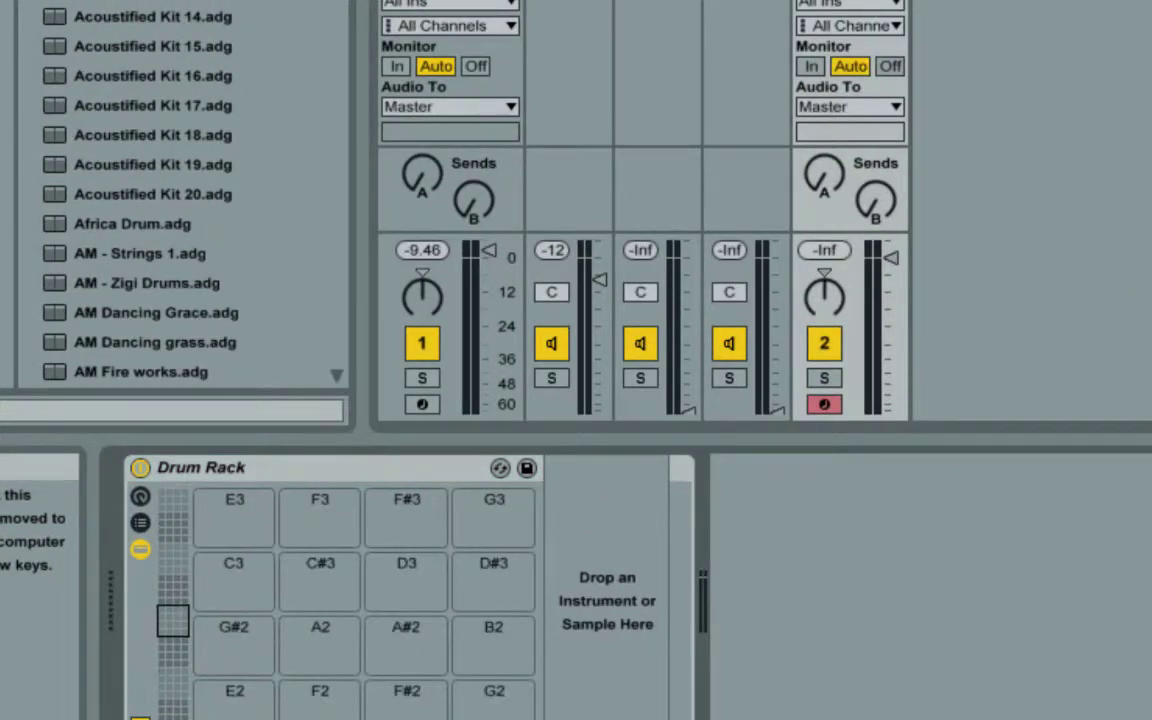
key("Down")
scroll(289, 638, "down", 9)
scroll(289, 638, "up", 5)
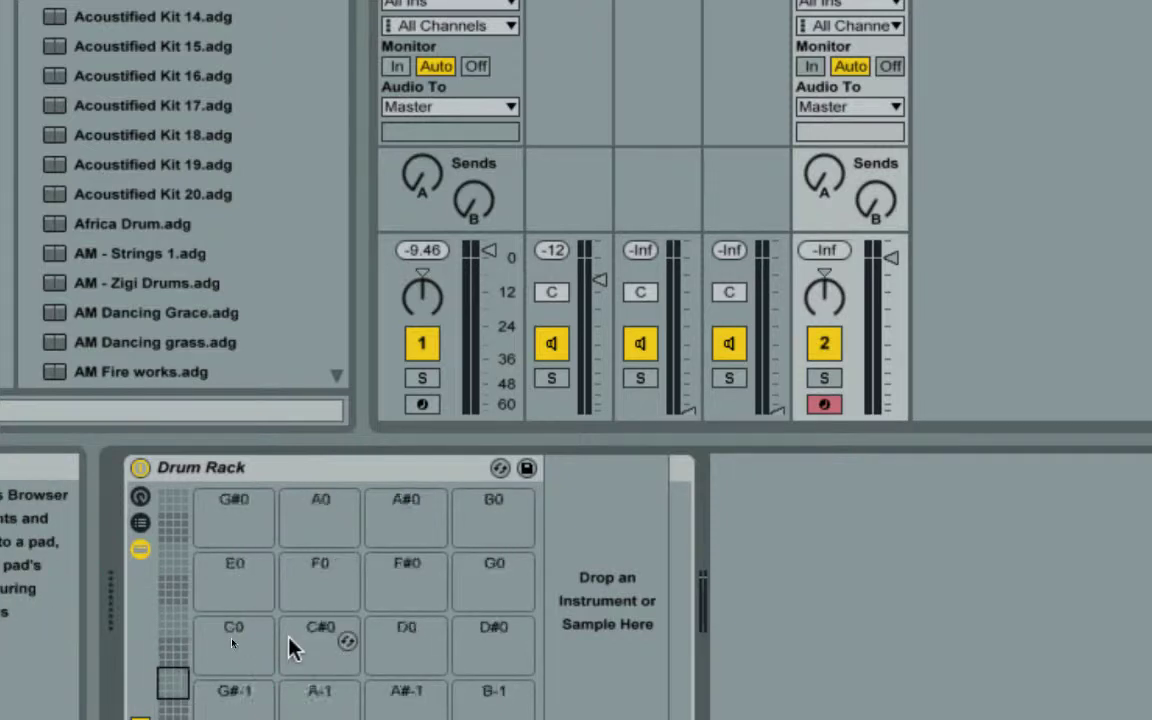
key("Up")
key("Up")
left_click(172, 652)
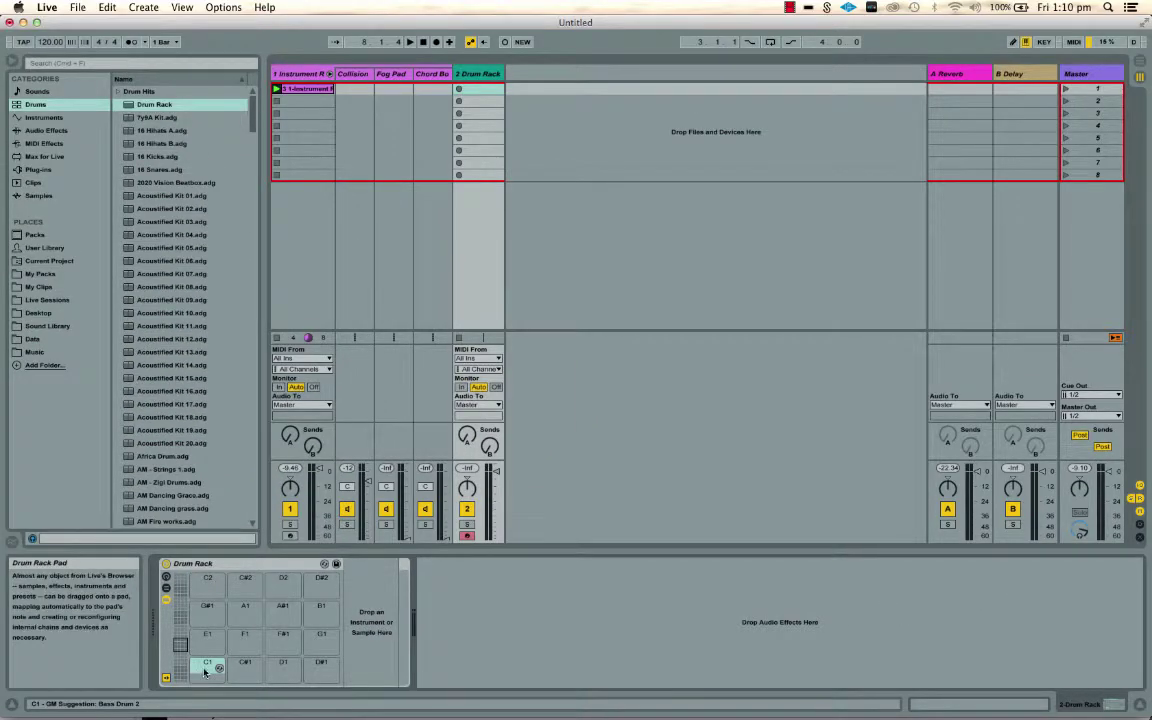
Open the Instrument Rack track's MIDI clip and examine its notes around C0 to C2 in an enlarged note editor
double_click(313, 92)
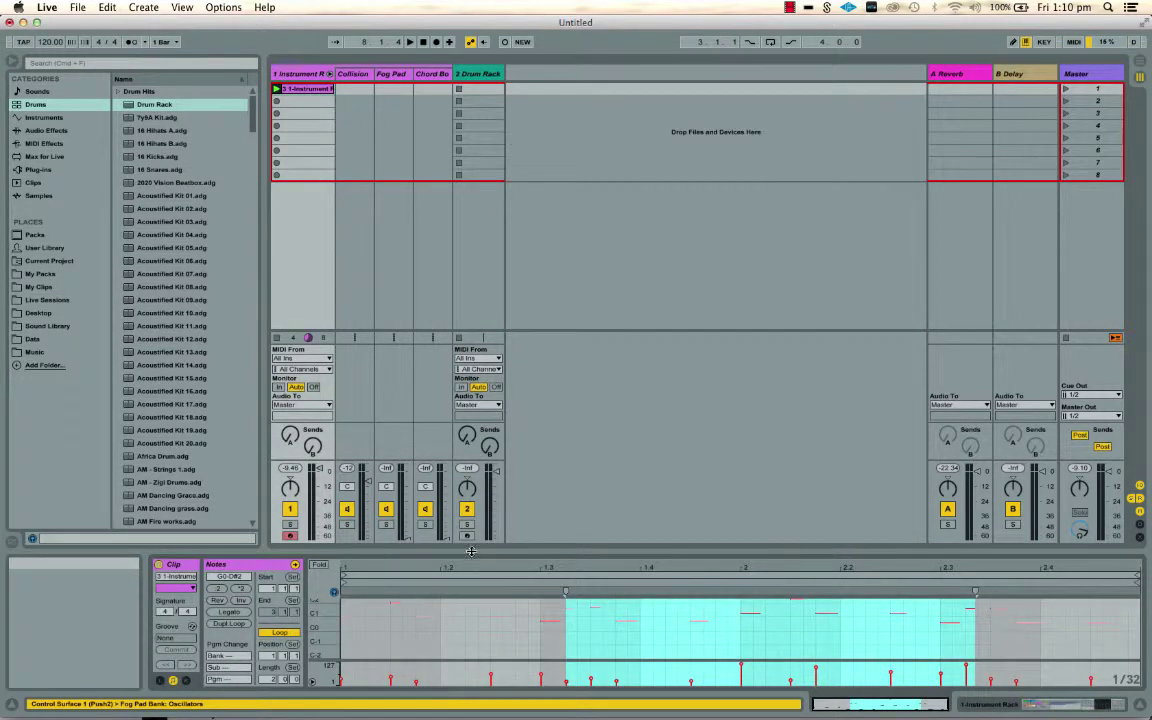
left_click_drag(470, 551, 470, 378)
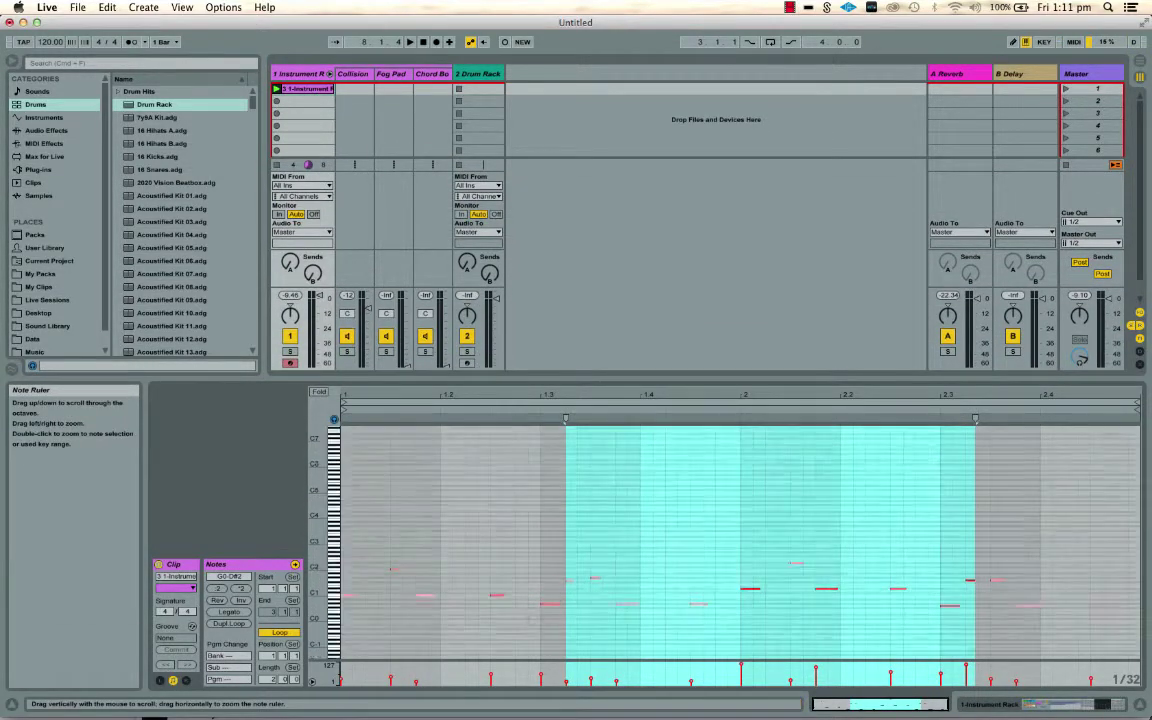
left_click_drag(317, 580, 375, 580)
scroll(614, 573, "down", 5)
scroll(614, 573, "up", 1)
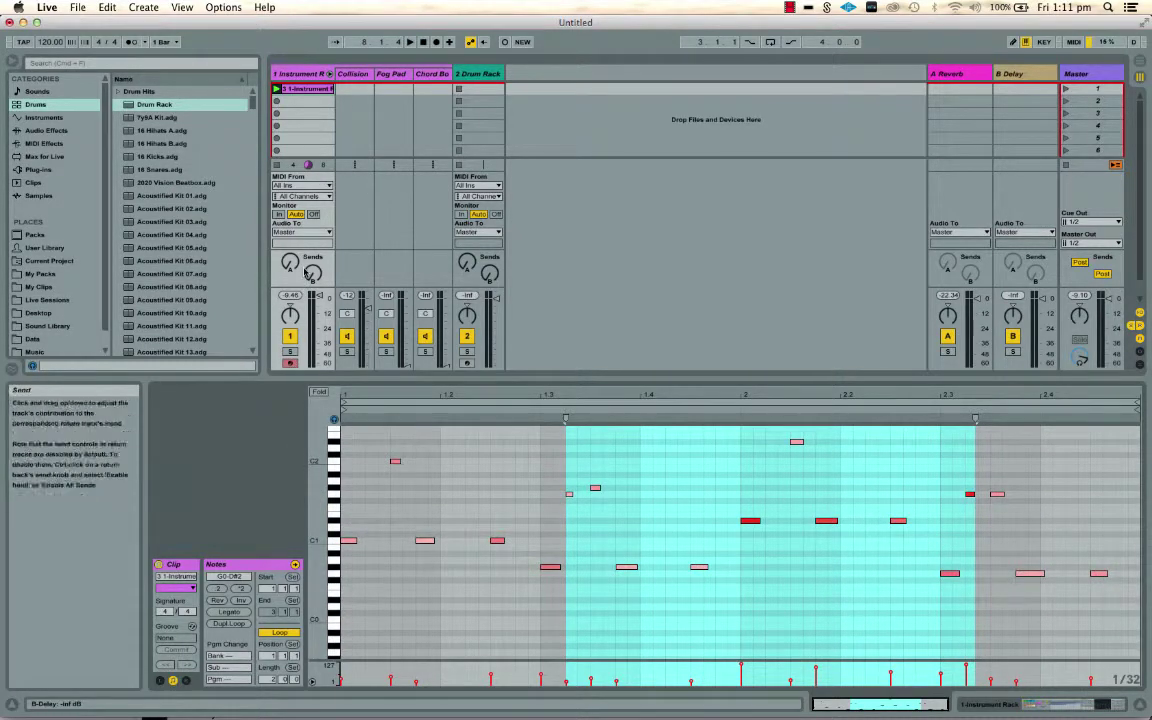
Show the Instrument Rack's devices and set its Res 1 Decay macro to 277 ms and its yellow Mix macro to 0
double_click(300, 74)
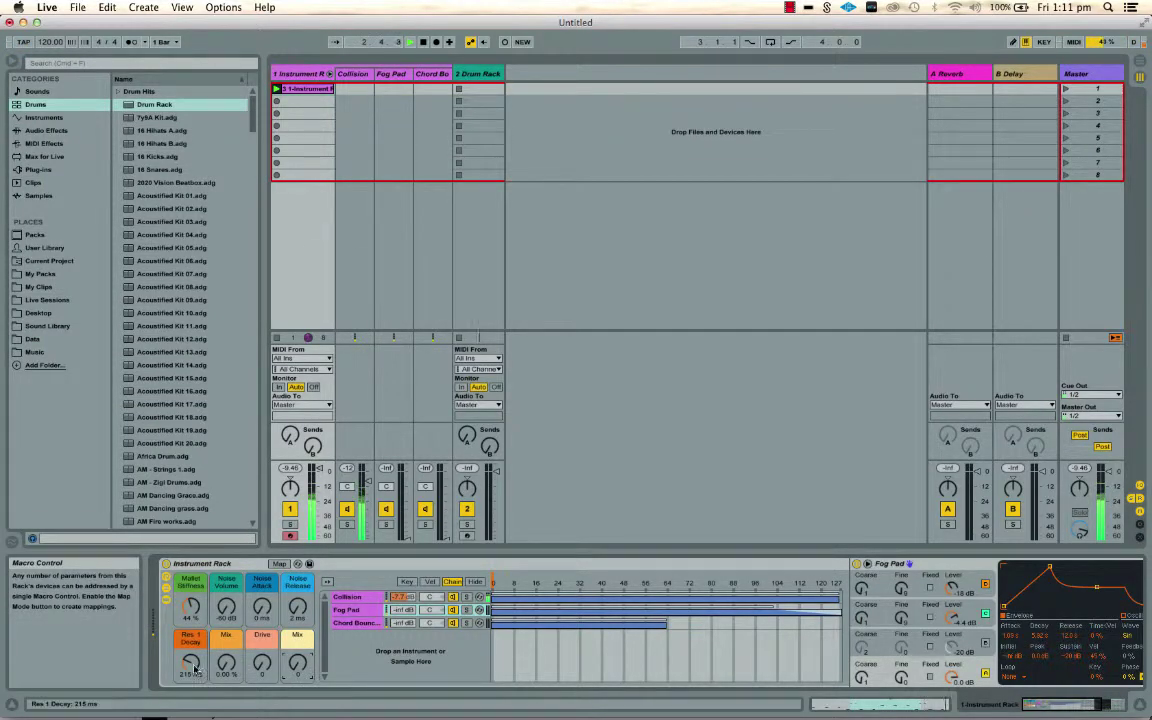
left_click_drag(193, 665, 190, 662)
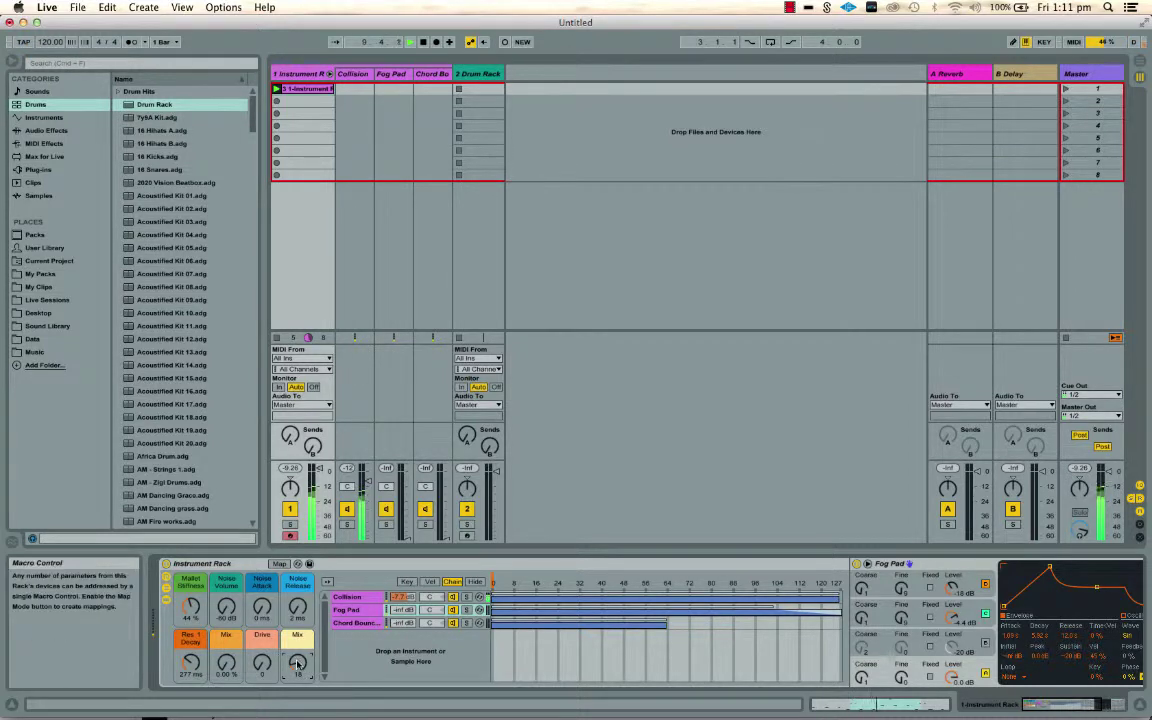
left_click_drag(298, 665, 298, 692)
Try the Chord Bouncing chain at -12.4 dB while varying the yellow Mix macro up to 39 and the Noise Volume macro
left_click(402, 626)
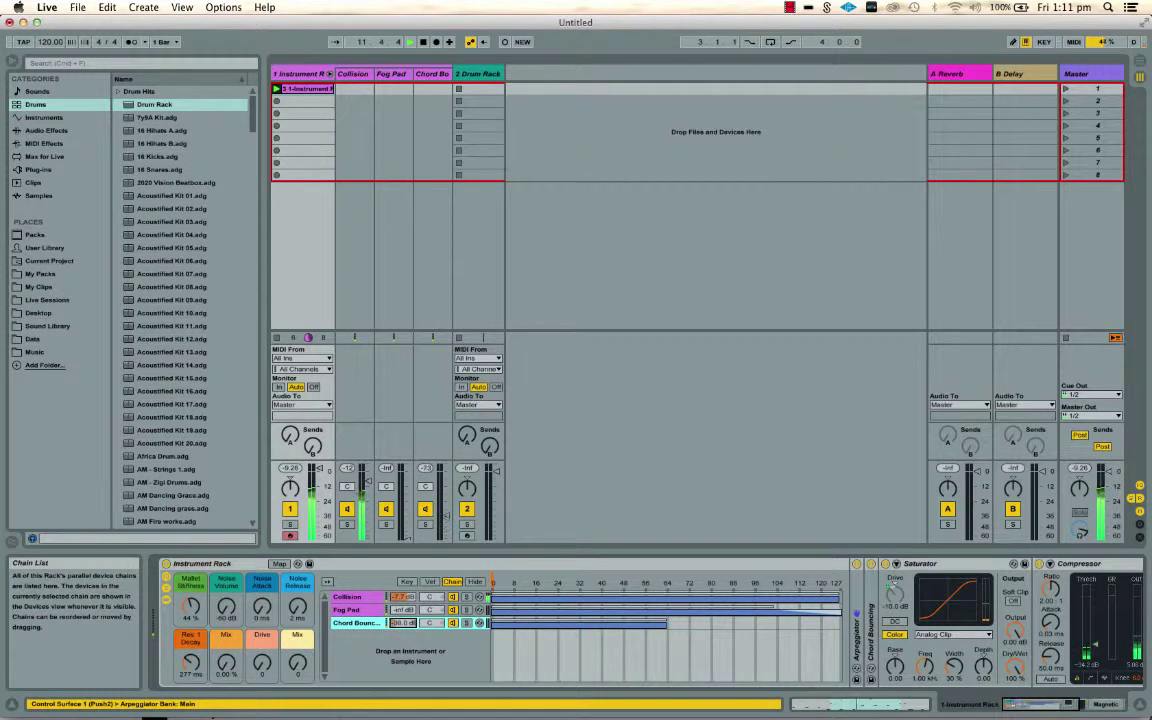
left_click_drag(402, 626, 402, 597)
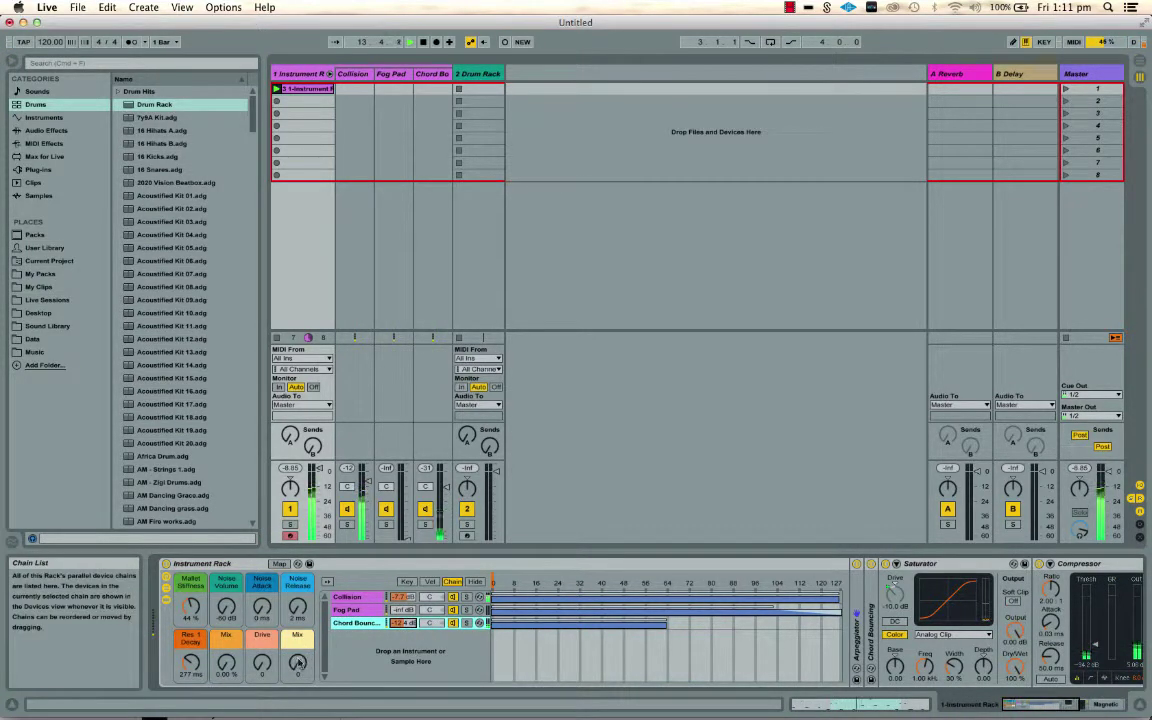
mouse_move(299, 664)
left_mouse_down()
mouse_move(299, 648)
mouse_move(297, 660)
left_mouse_up()
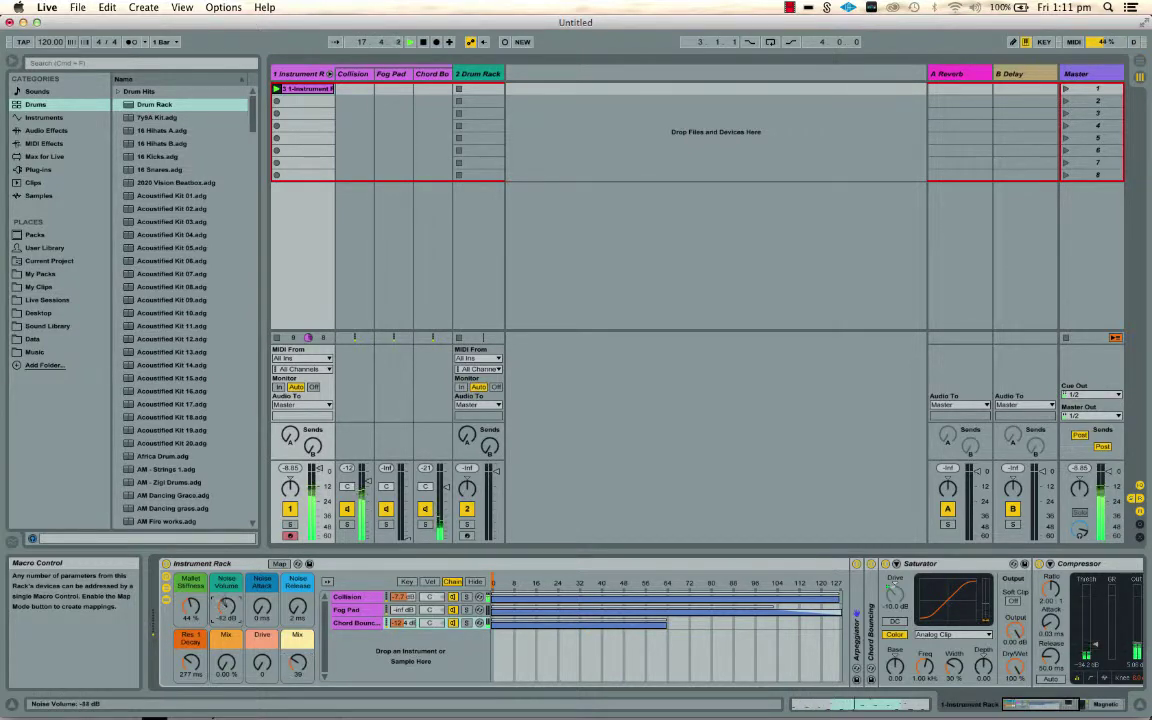
mouse_move(226, 606)
left_mouse_down()
mouse_move(226, 586)
mouse_move(228, 612)
left_mouse_up()
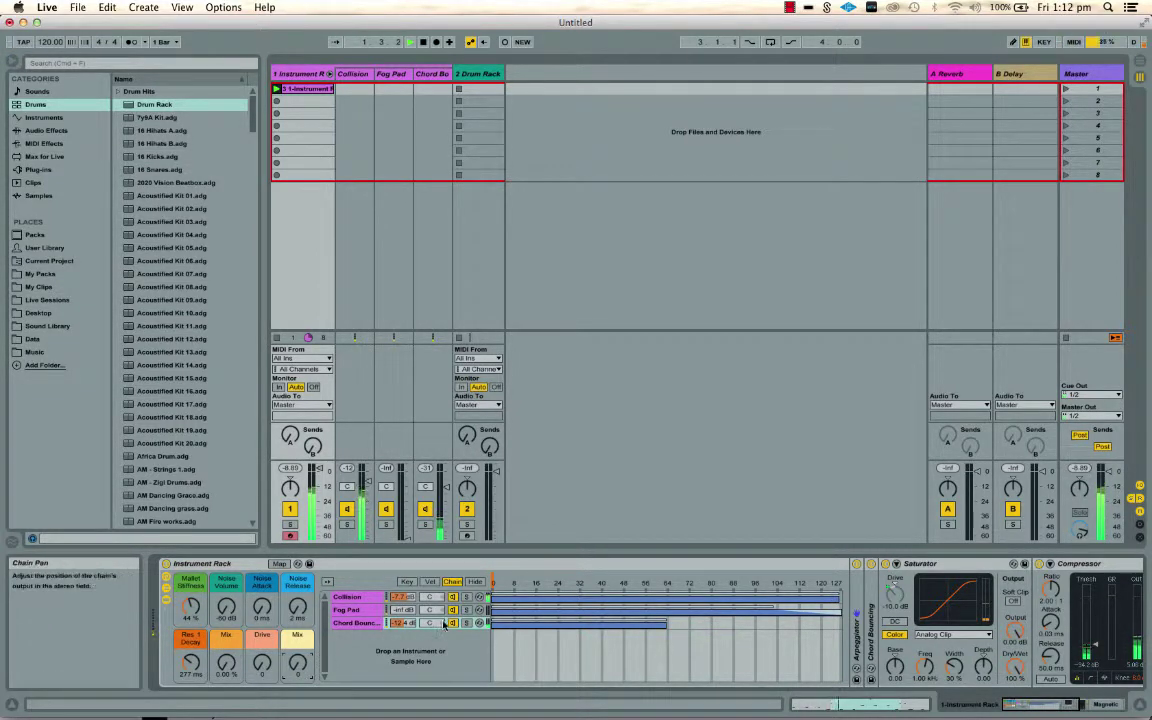
Silence the Chord Bouncing chain at -inf dB and, with playback stopped, set the Drive macro to 127
left_click(401, 624)
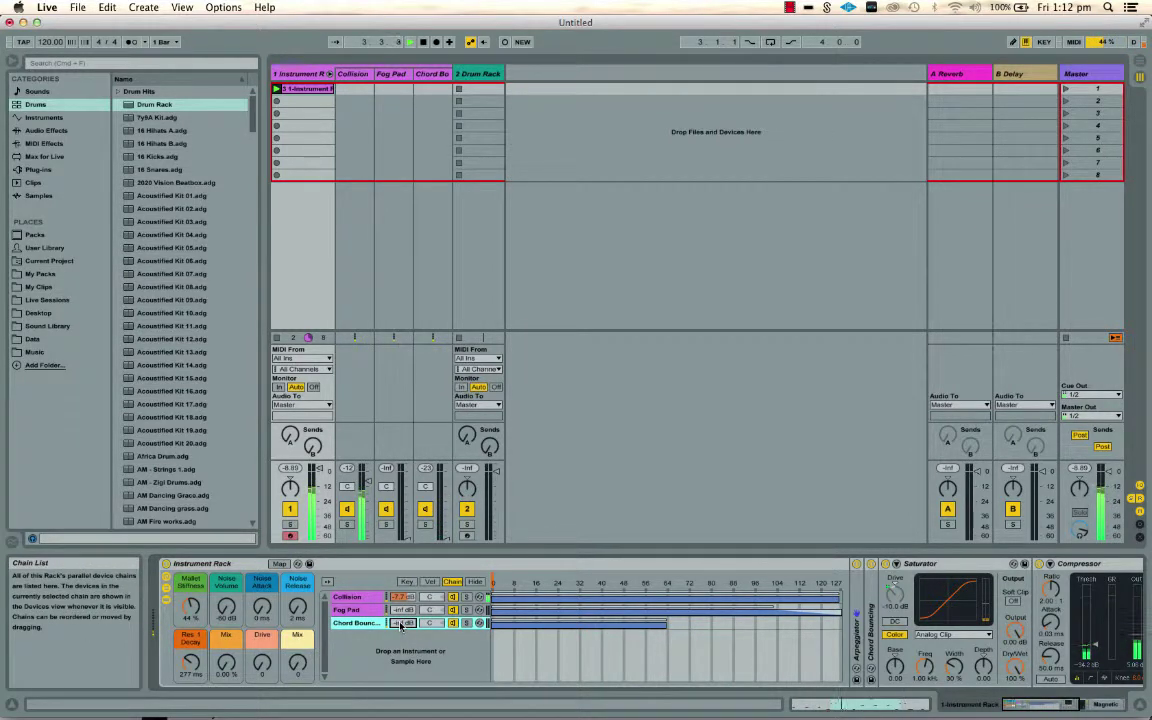
key("space")
left_click_drag(263, 664, 264, 646)
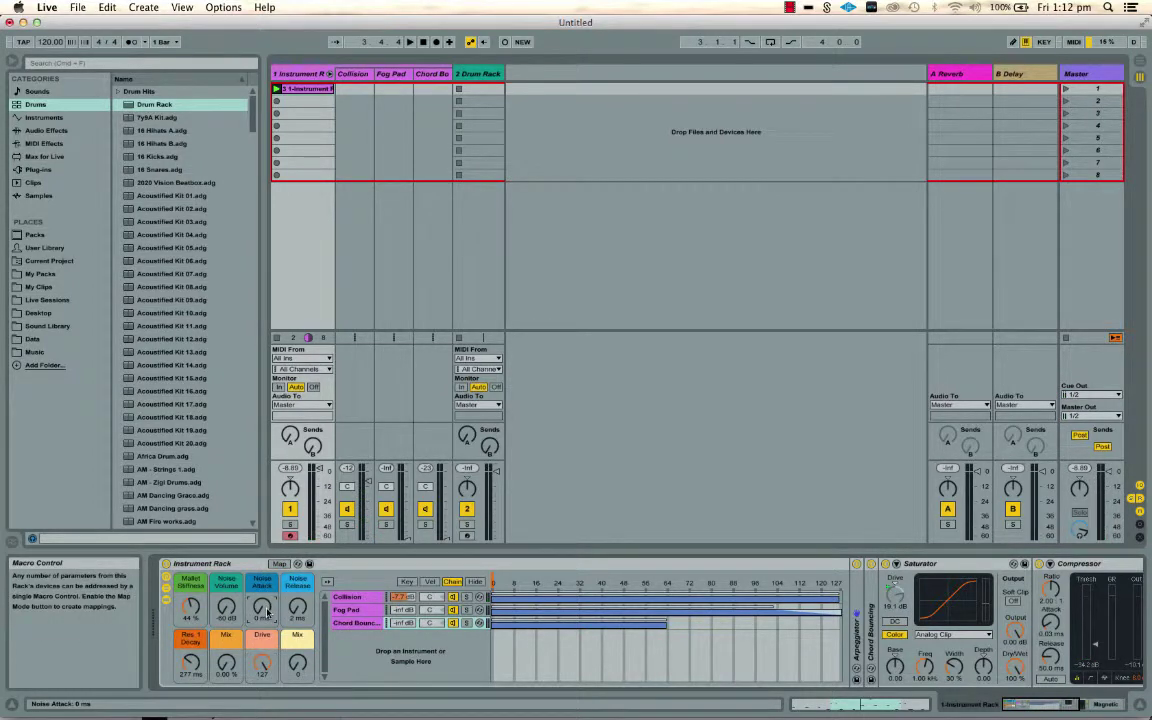
Remove the Noise Attack mapping from the third macro and map the Chord Bouncing chain's volume to that macro
right_click(265, 609)
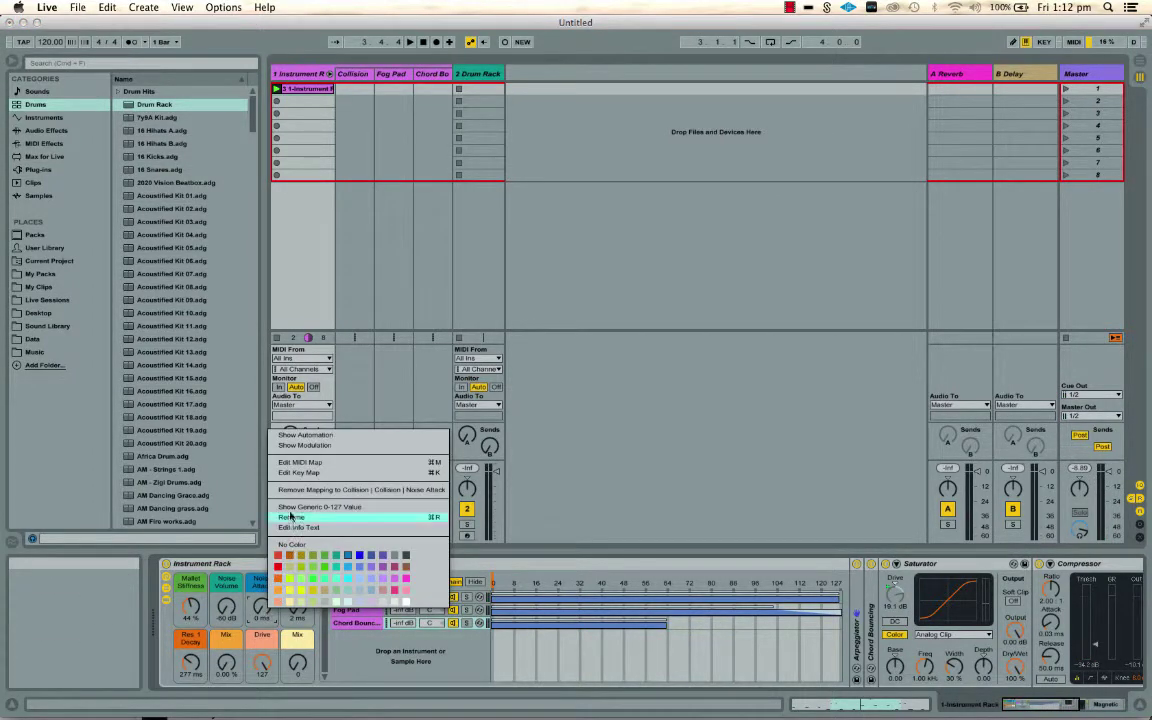
left_click(314, 490)
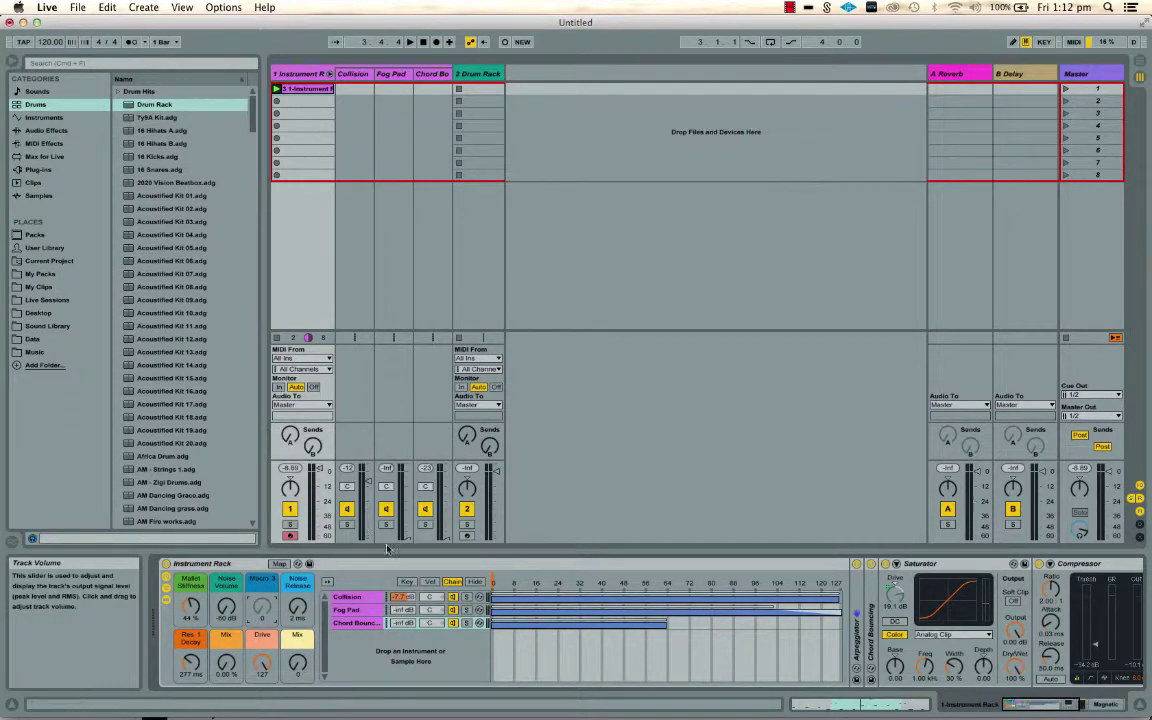
right_click(399, 624)
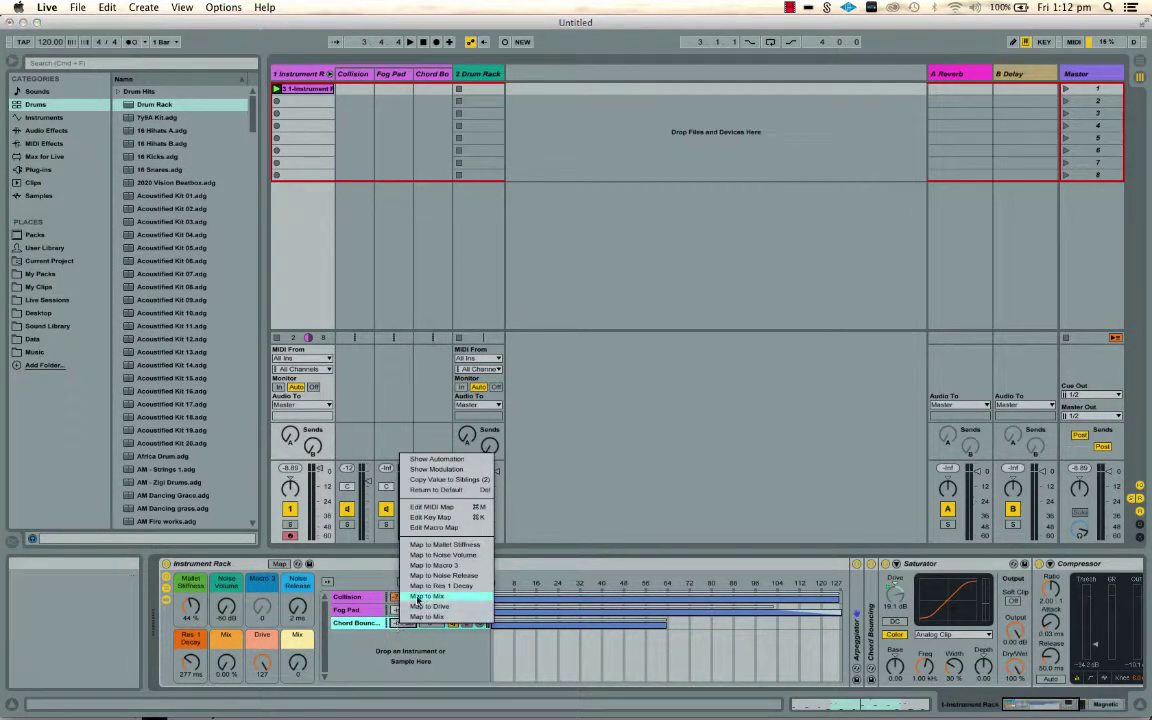
left_click(432, 565)
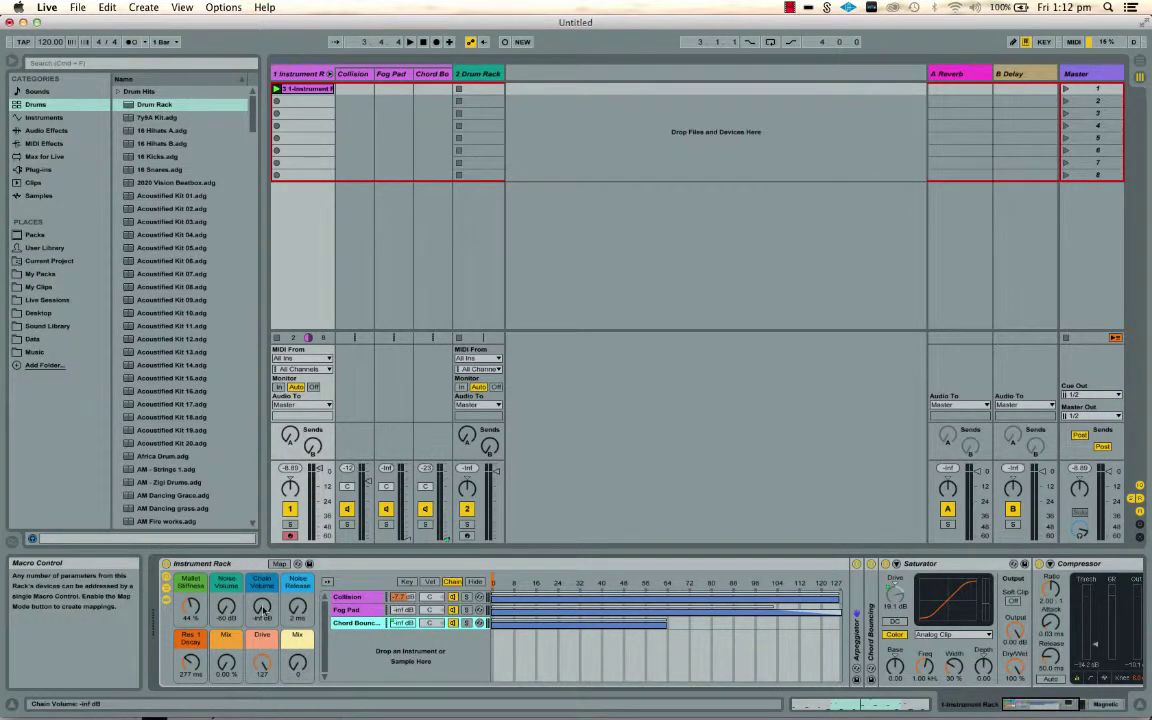
During playback, balance the macros with Chain Volume at about -20.3 dB and the yellow Mix at 19
key("space")
left_click_drag(264, 610, 264, 563)
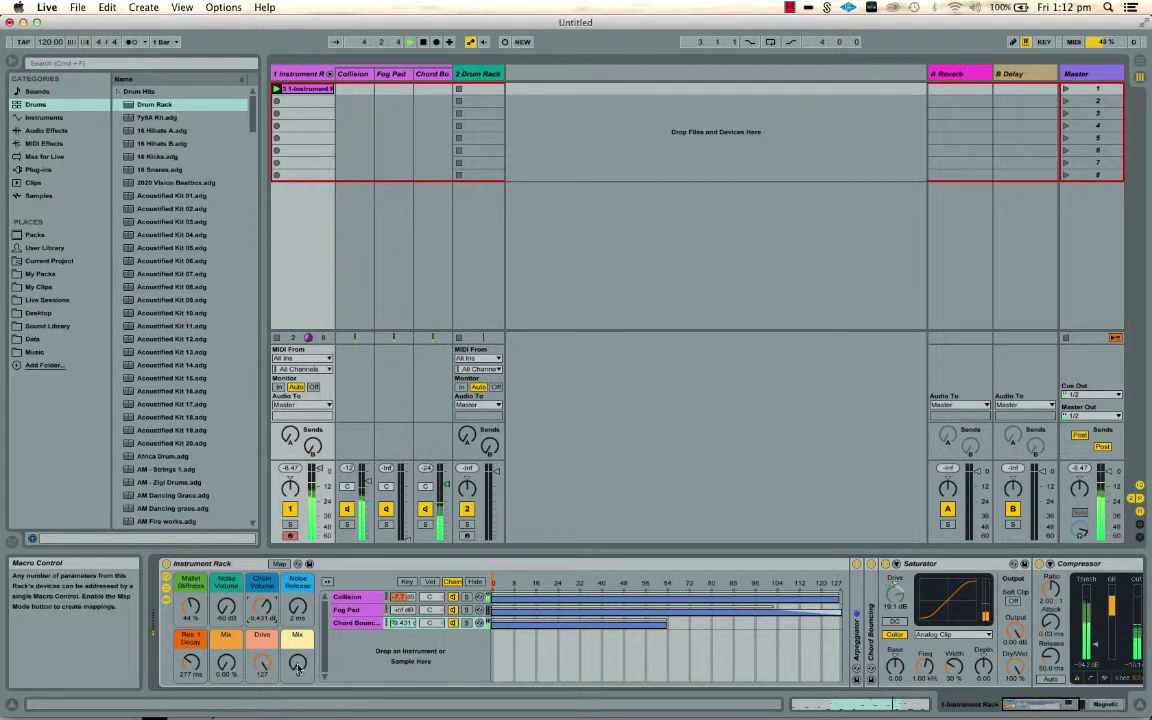
left_click_drag(297, 664, 297, 660)
mouse_move(227, 607)
left_mouse_down()
mouse_move(226, 583)
mouse_move(226, 607)
left_mouse_up()
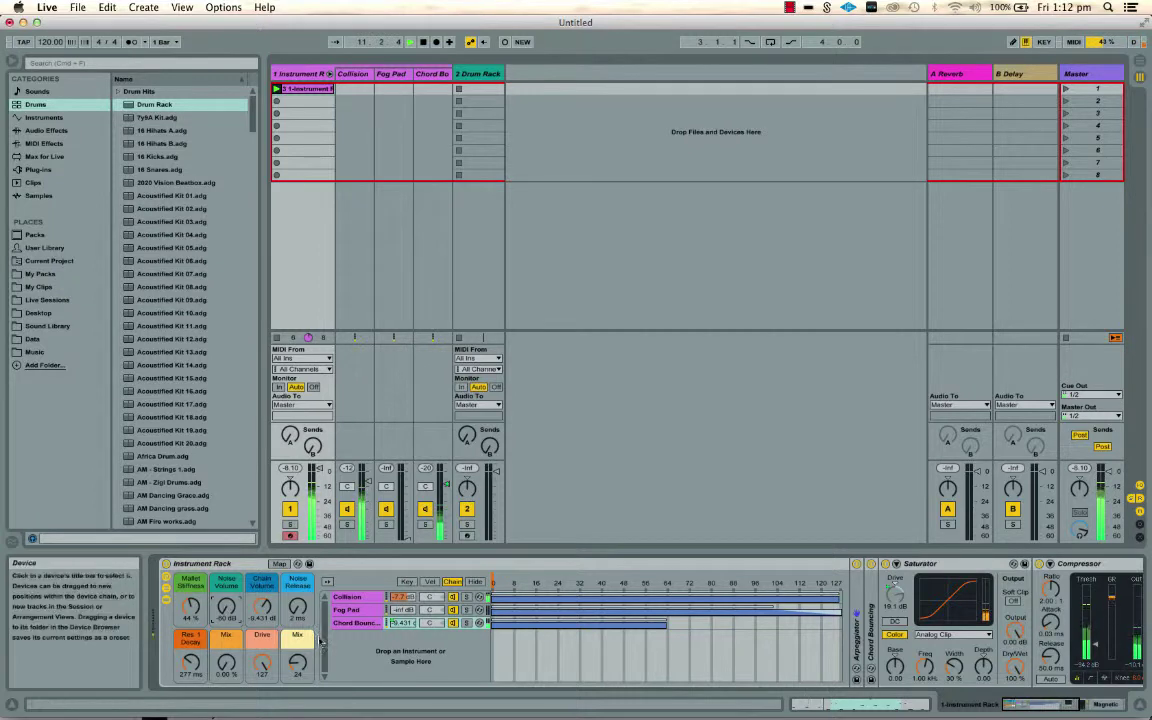
mouse_move(268, 603)
left_mouse_down()
mouse_move(268, 635)
mouse_move(268, 621)
left_mouse_up()
left_click_drag(299, 661, 299, 667)
left_click_drag(258, 611, 262, 606)
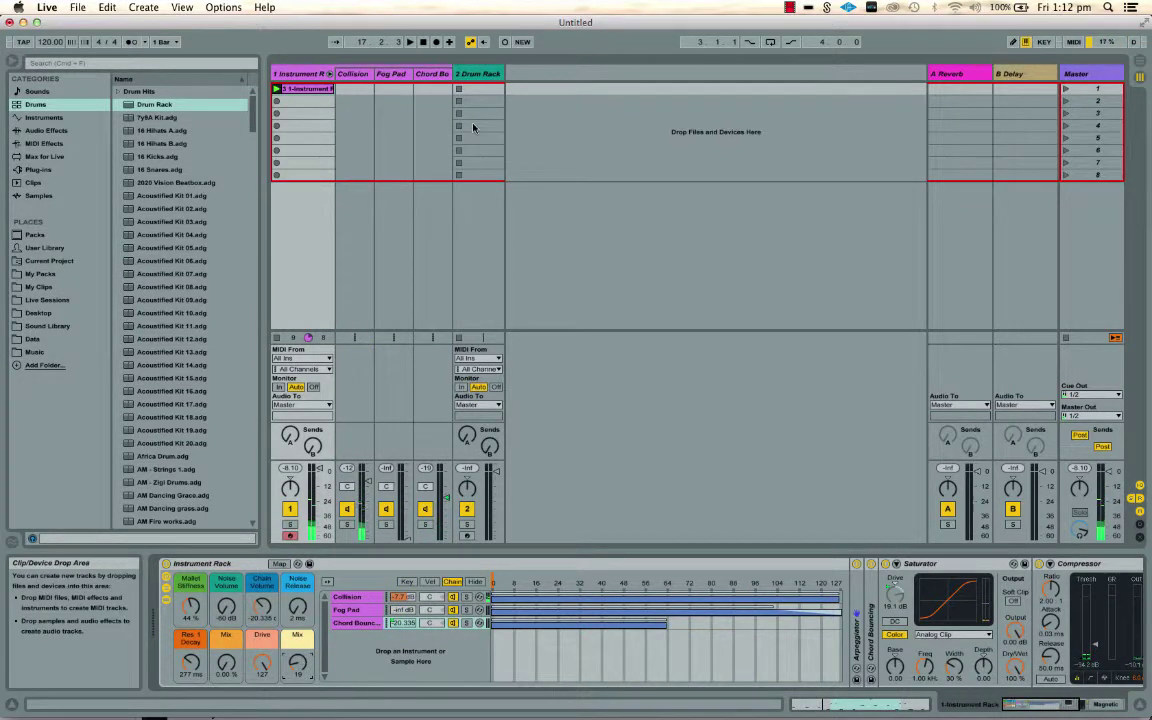
Load the Operator instrument onto the C1 pad of the second track's Drum Rack
left_click(487, 74)
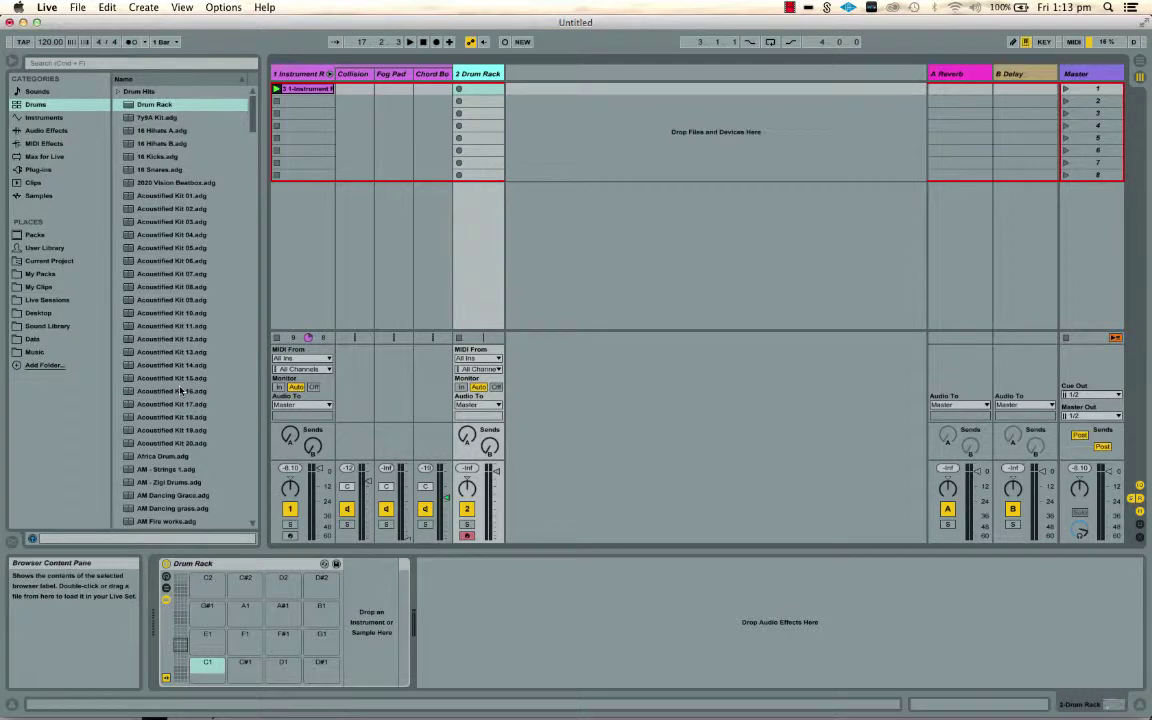
left_click(55, 118)
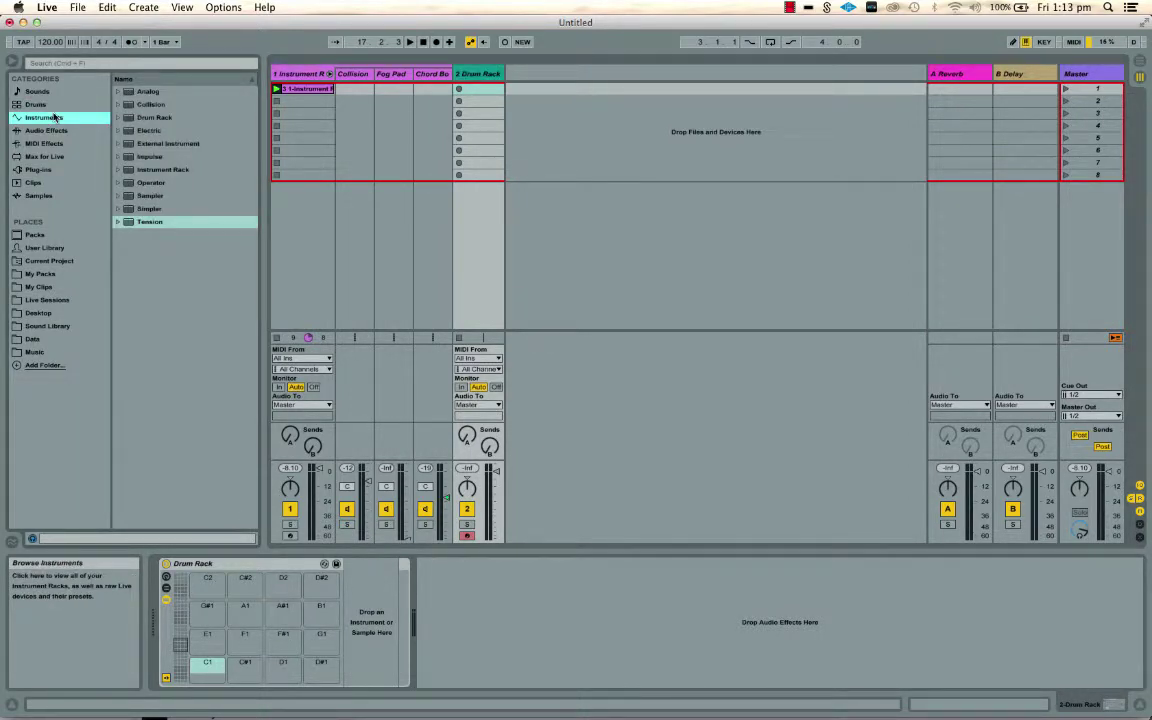
key("Right")
key("Up")
key("Up")
key("Up")
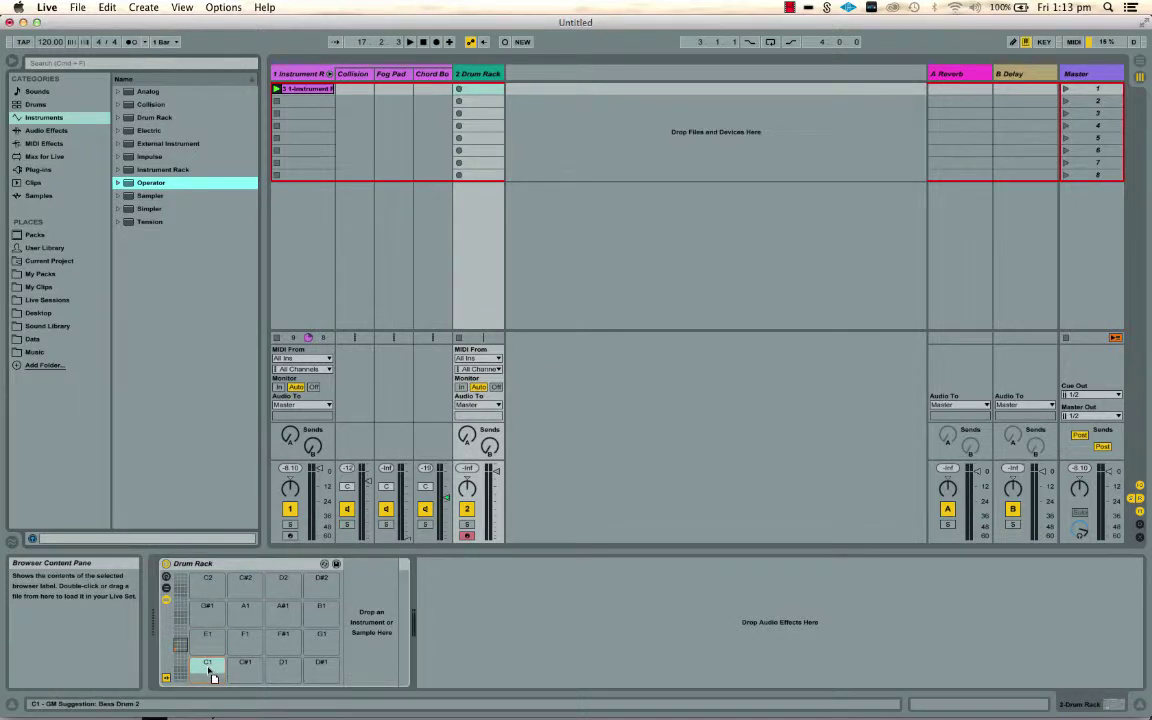
left_click_drag(151, 183, 208, 669)
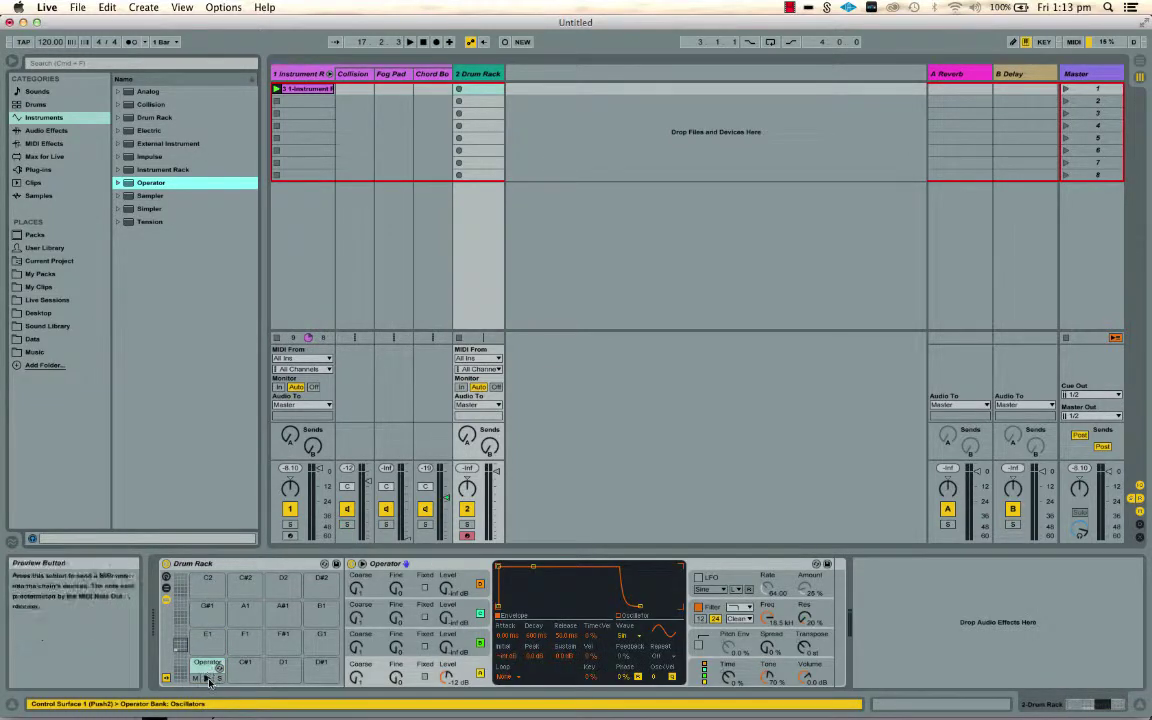
Preview the Operator pad's sound and show the pad's Operator device
left_click(208, 679)
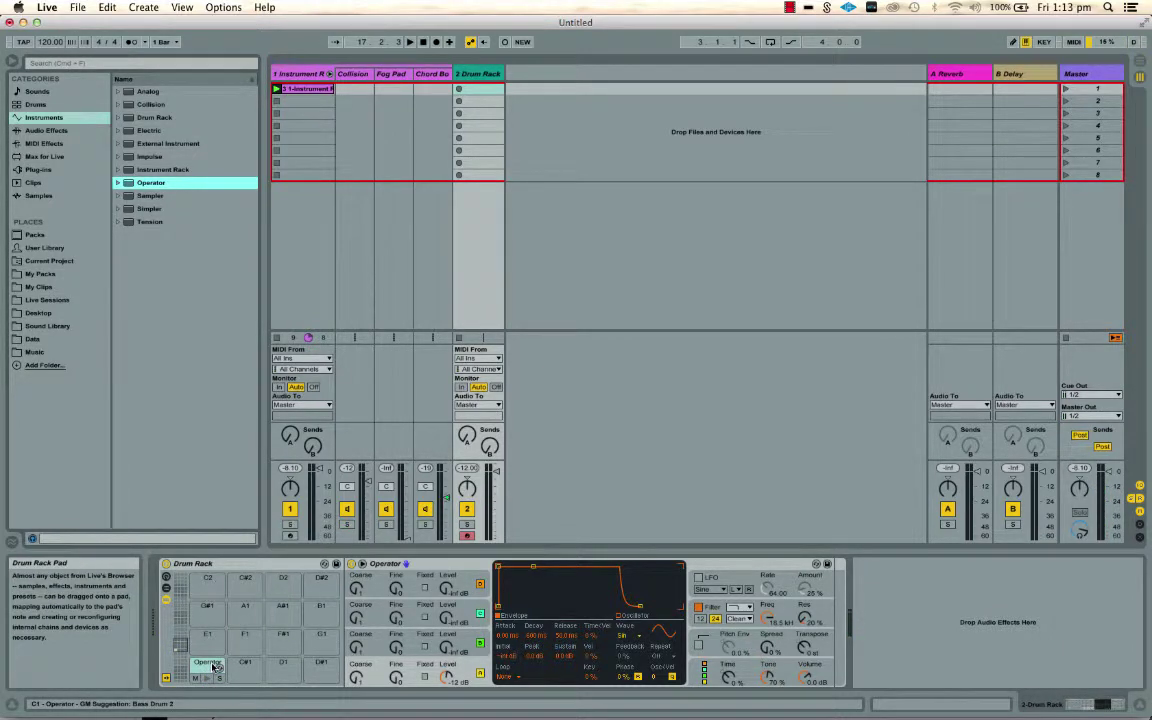
key("f")
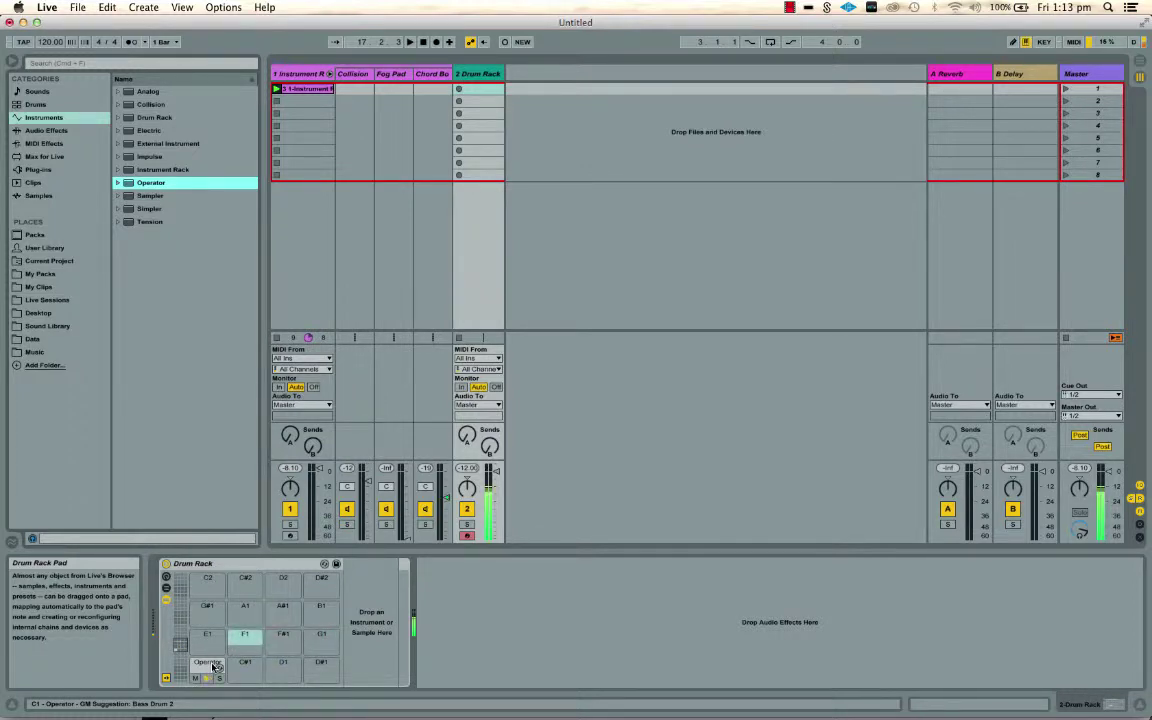
double_click(202, 669)
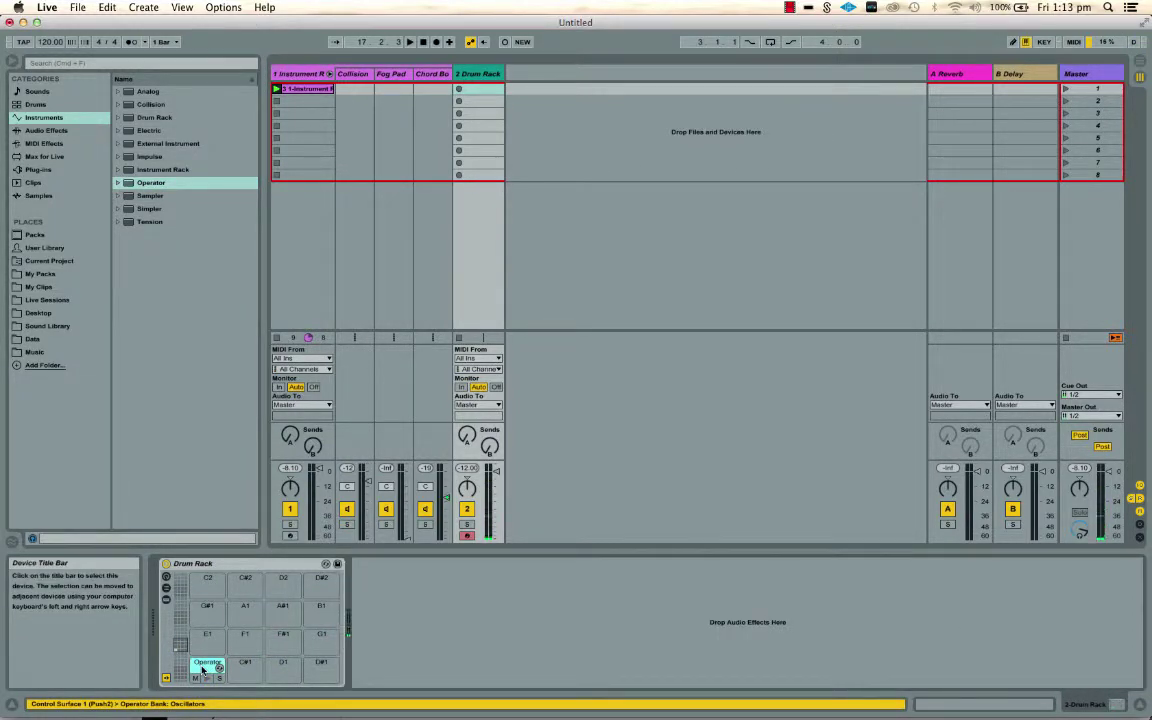
left_click(202, 669)
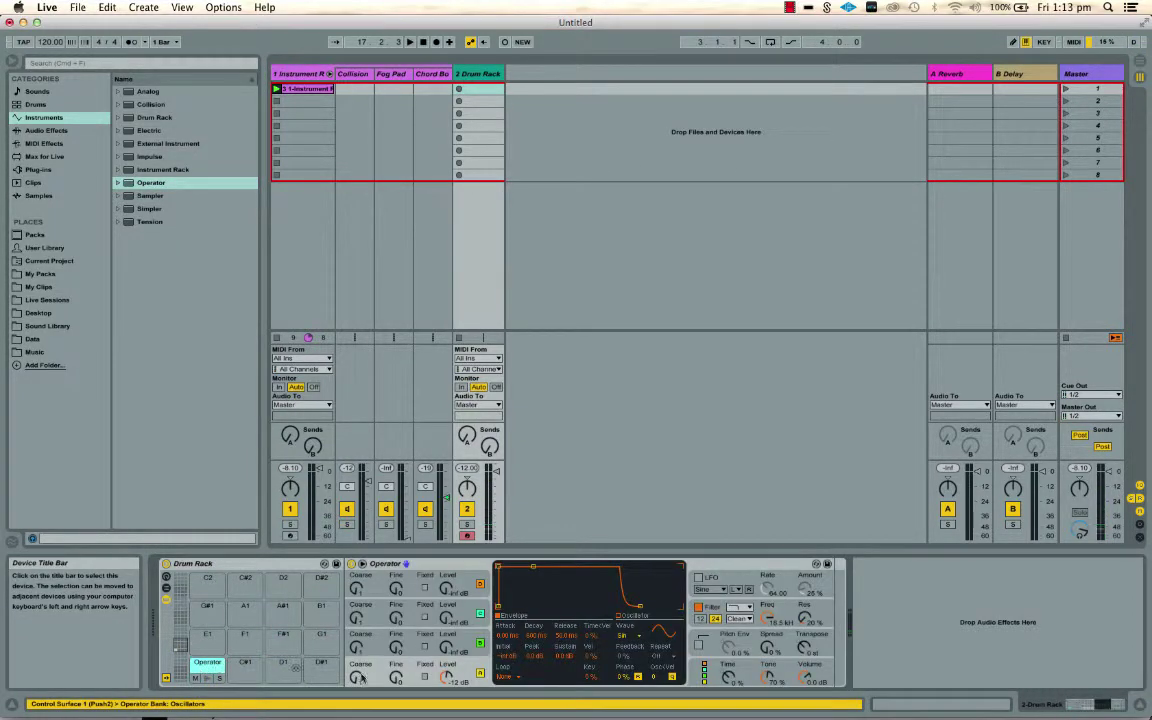
Turn on fixed frequency for Operator's oscillator A and preview the pad
left_click(425, 678)
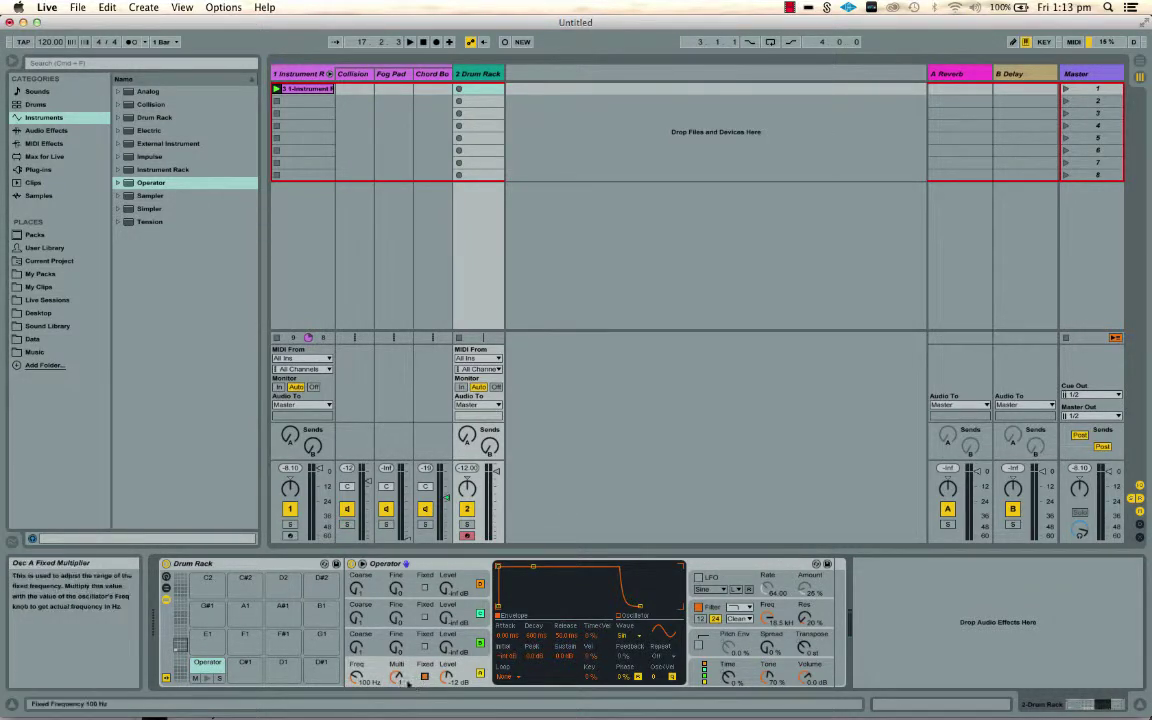
left_click(209, 681)
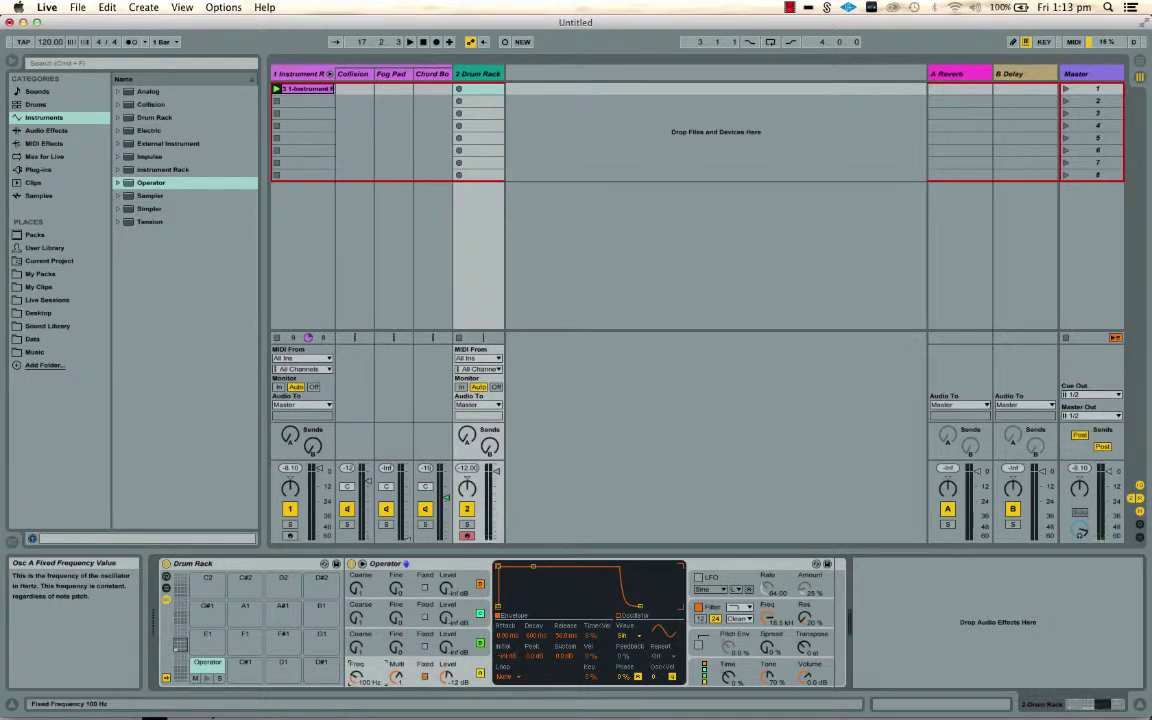
Set oscillator A's fixed frequency to 63.2 Hz and its volume envelope loop mode to Trigger
left_click_drag(357, 678, 357, 681)
type("60")
key("Return")
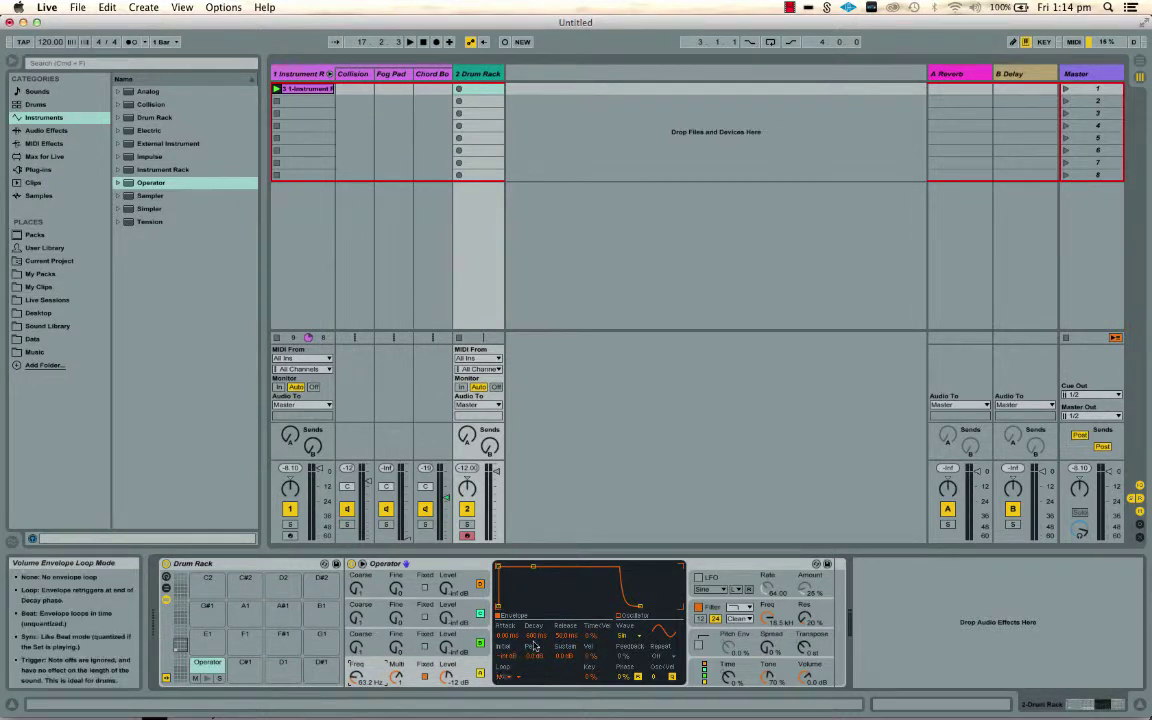
left_click(505, 677)
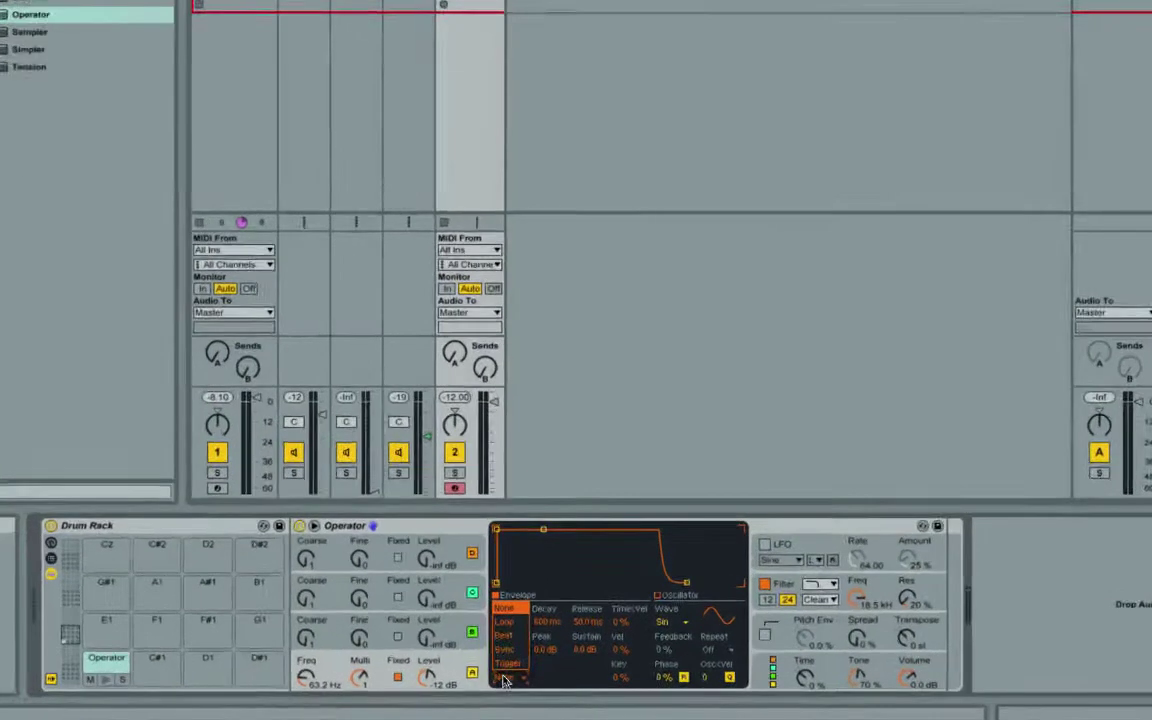
left_click(509, 668)
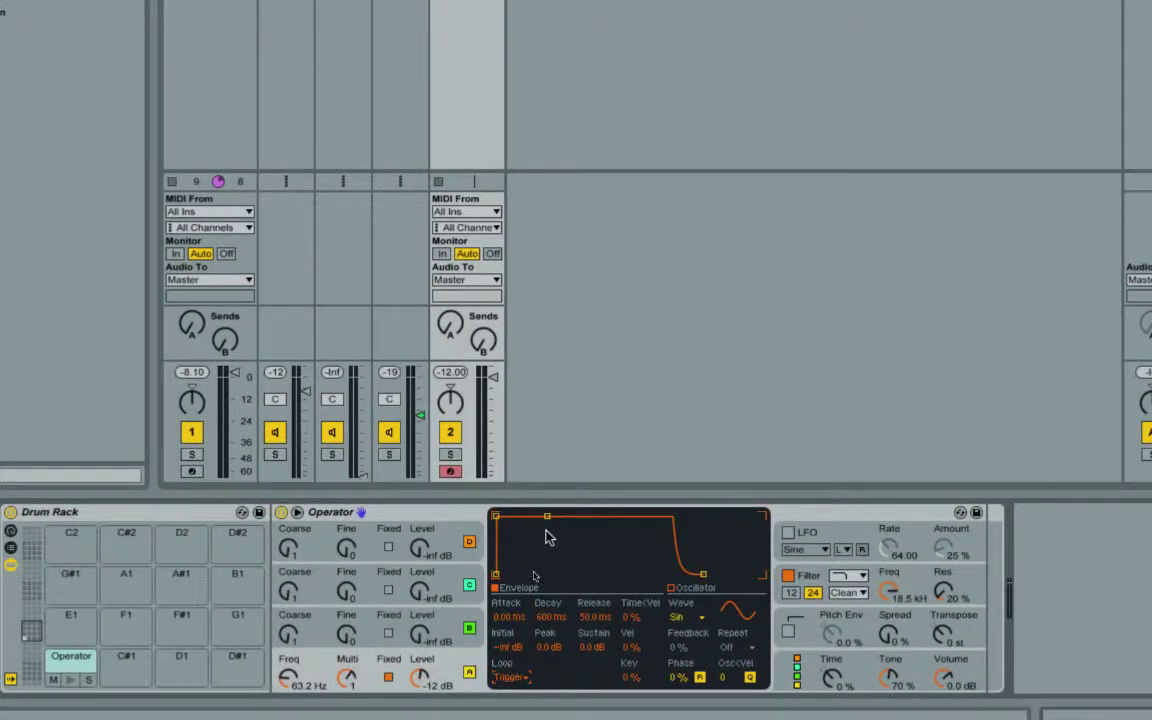
Shape oscillator A's volume envelope with sustain at -inf dB and a decay of about 631 ms, keeping Trigger mode
left_click_drag(547, 516, 554, 574)
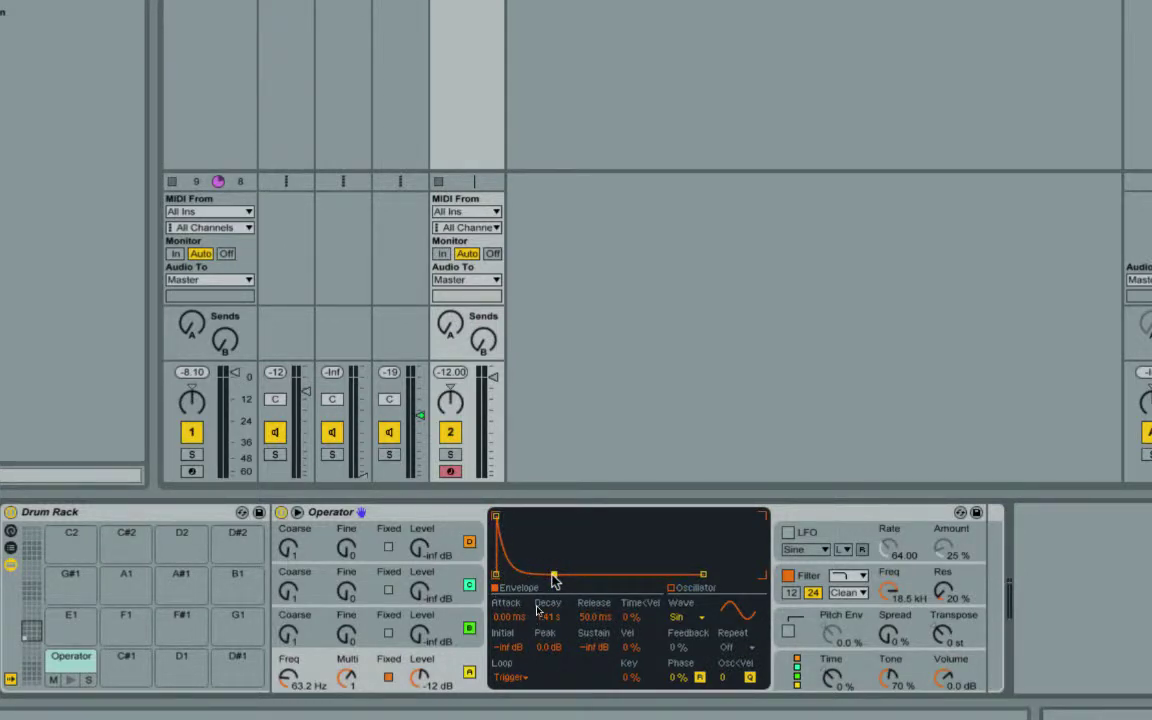
left_click(510, 676)
left_click(560, 680)
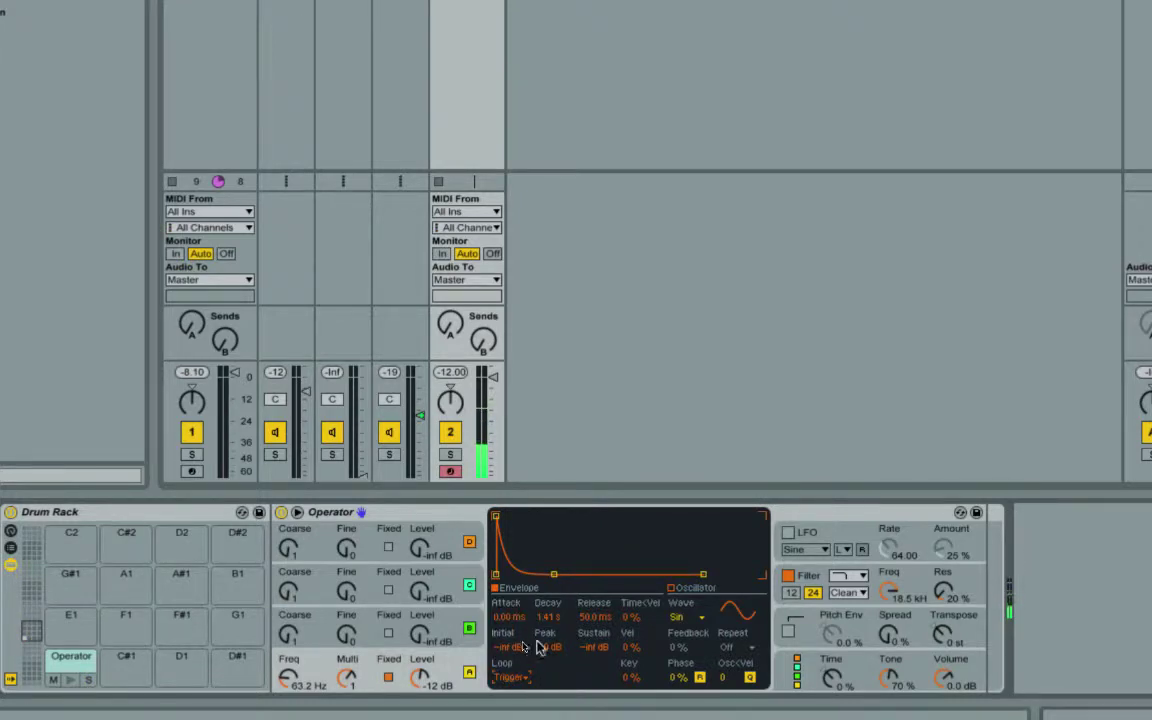
mouse_move(549, 618)
left_mouse_down()
mouse_move(549, 640)
mouse_move(548, 622)
left_mouse_up()
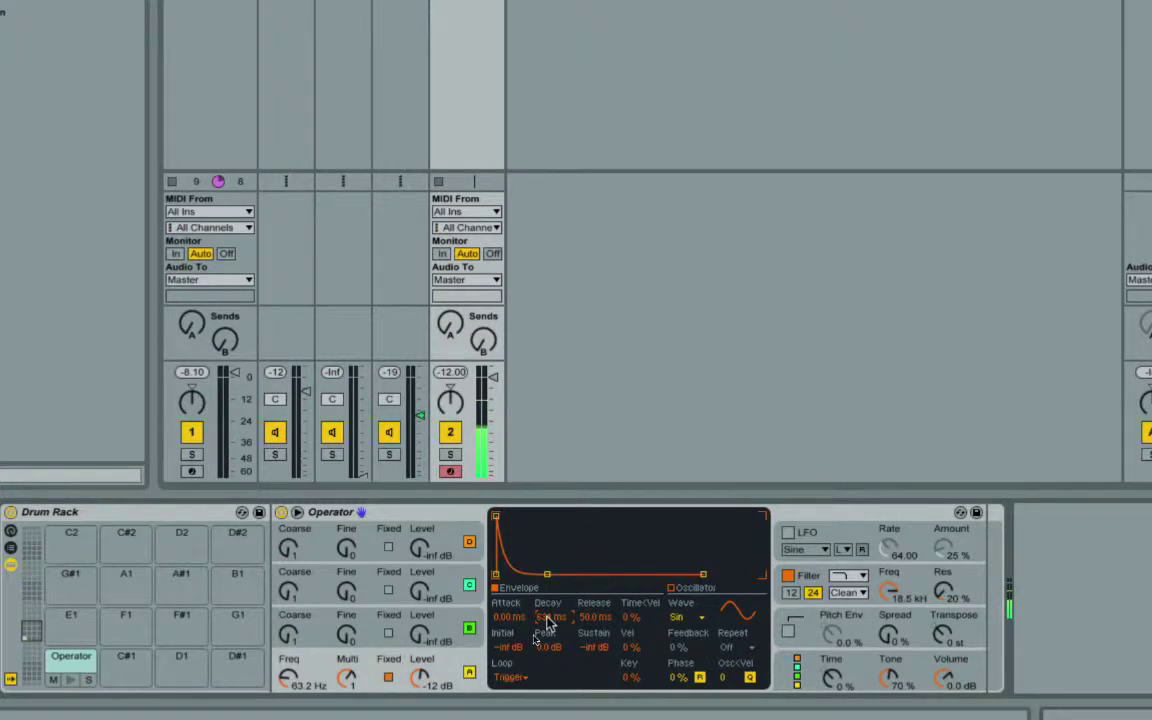
Turn on Operator's pitch envelope with a +48 st initial level, an 81% amount and a decay of about 40.3 ms
left_click(787, 626)
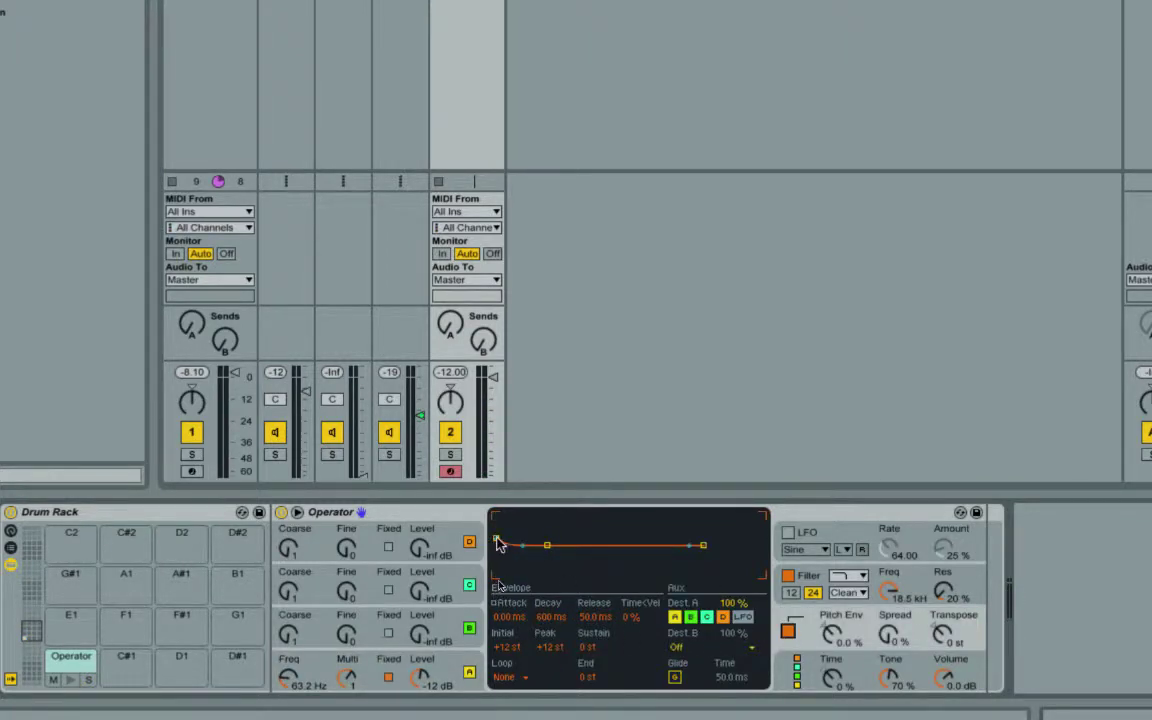
left_click_drag(498, 543, 497, 516)
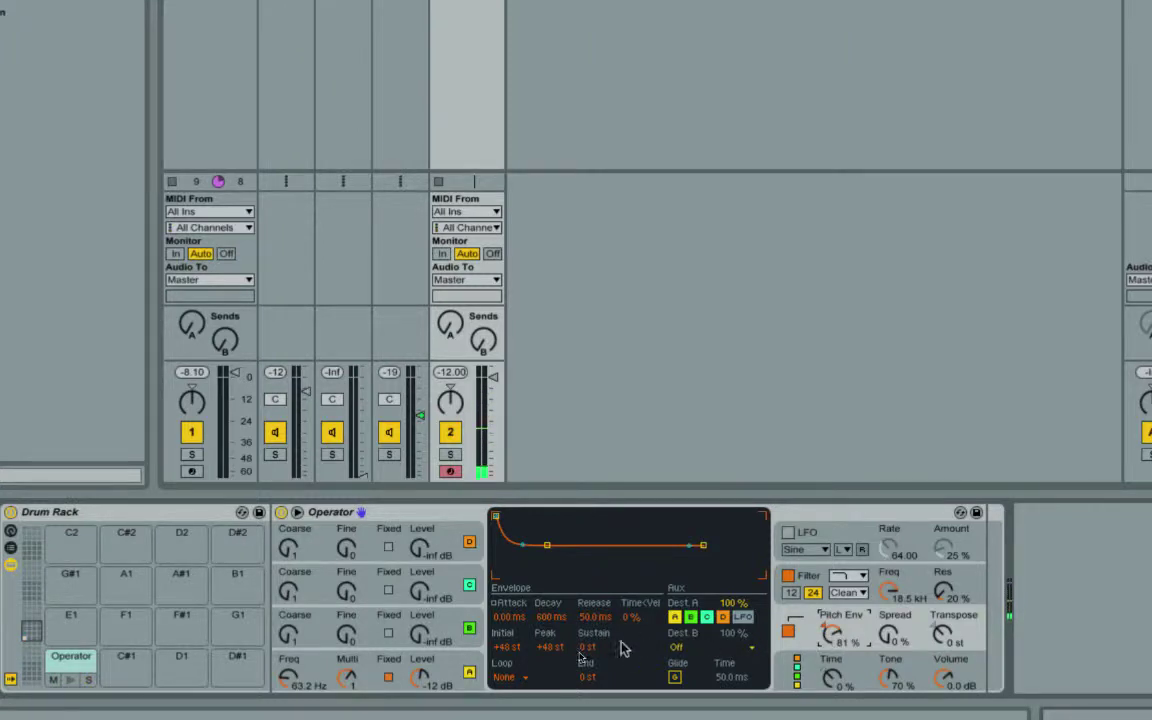
mouse_move(545, 620)
left_mouse_down()
mouse_move(545, 645)
mouse_move(551, 629)
left_mouse_up()
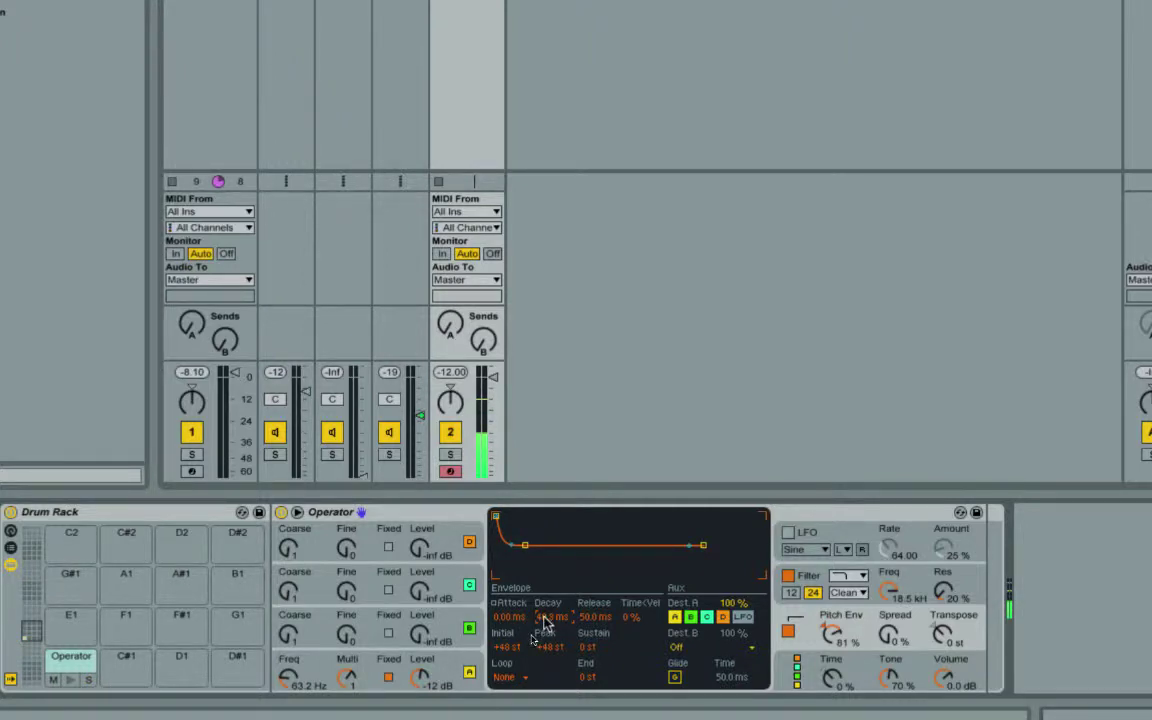
Try oscillator A with its phase at 25%
left_click(445, 672)
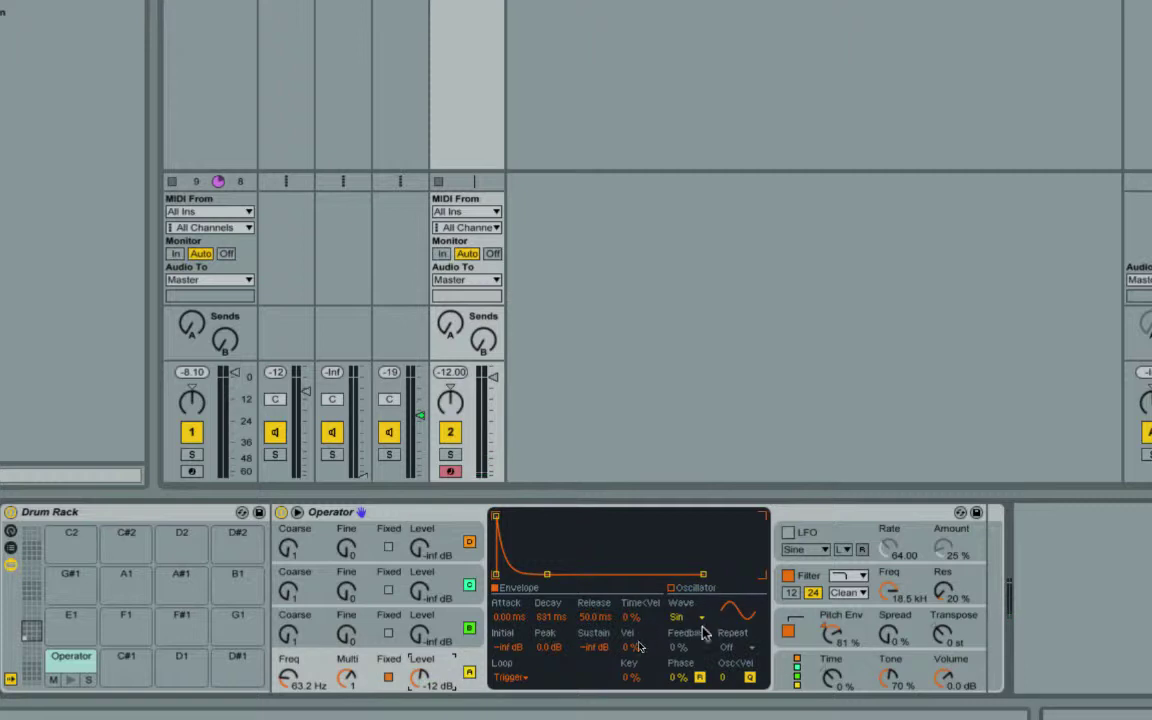
left_click(678, 677)
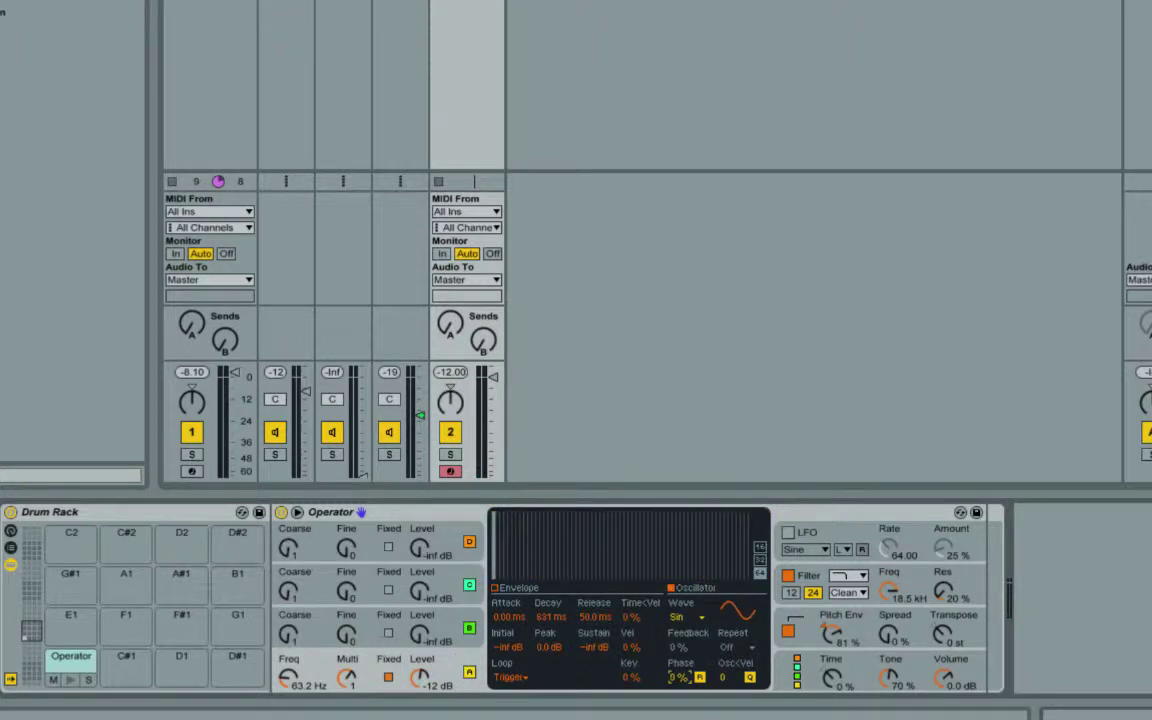
mouse_move(678, 677)
left_mouse_down()
mouse_move(678, 660)
mouse_move(676, 683)
left_mouse_up()
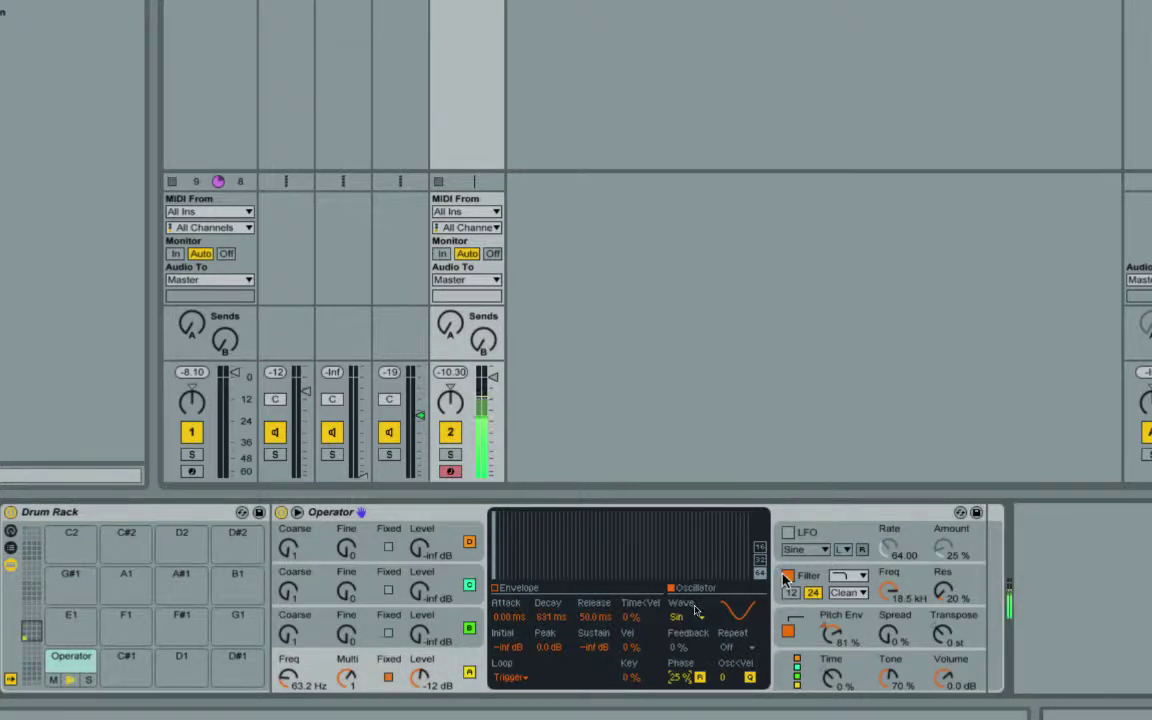
Set the filter to the PRD circuit with 6.94 dB drive, a 639 Hz cutoff frequency and 8.9% resonance
left_click(785, 577)
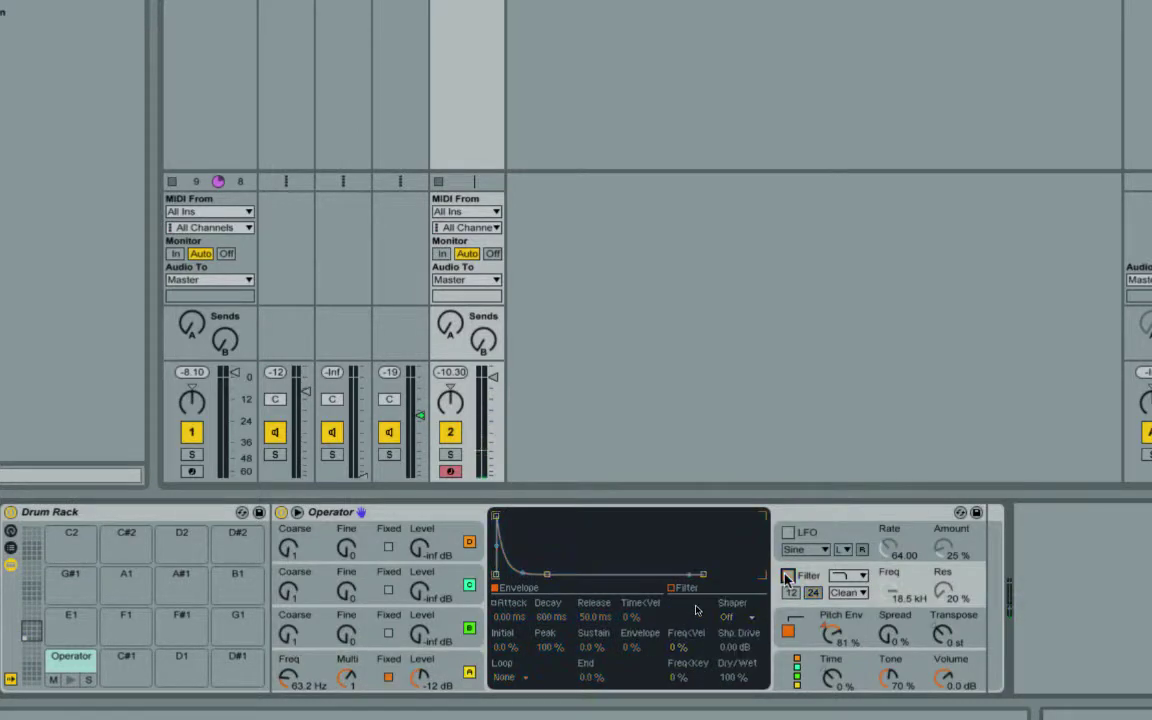
left_click(785, 577)
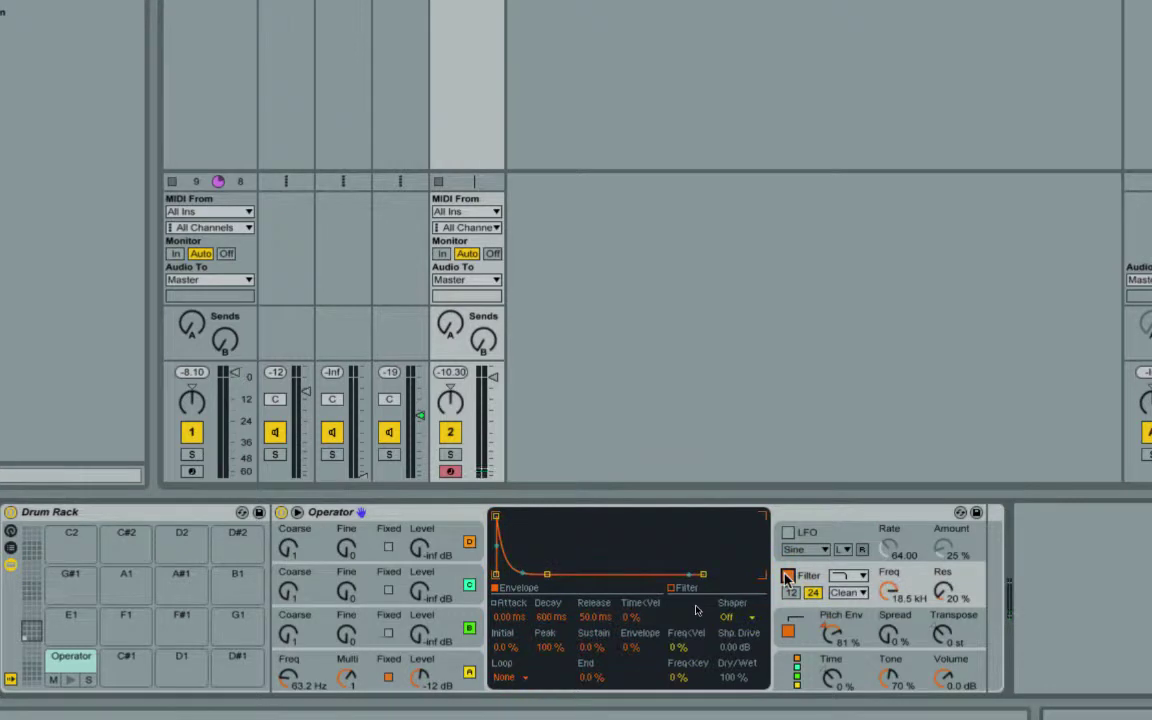
left_click(856, 593)
left_click(841, 667)
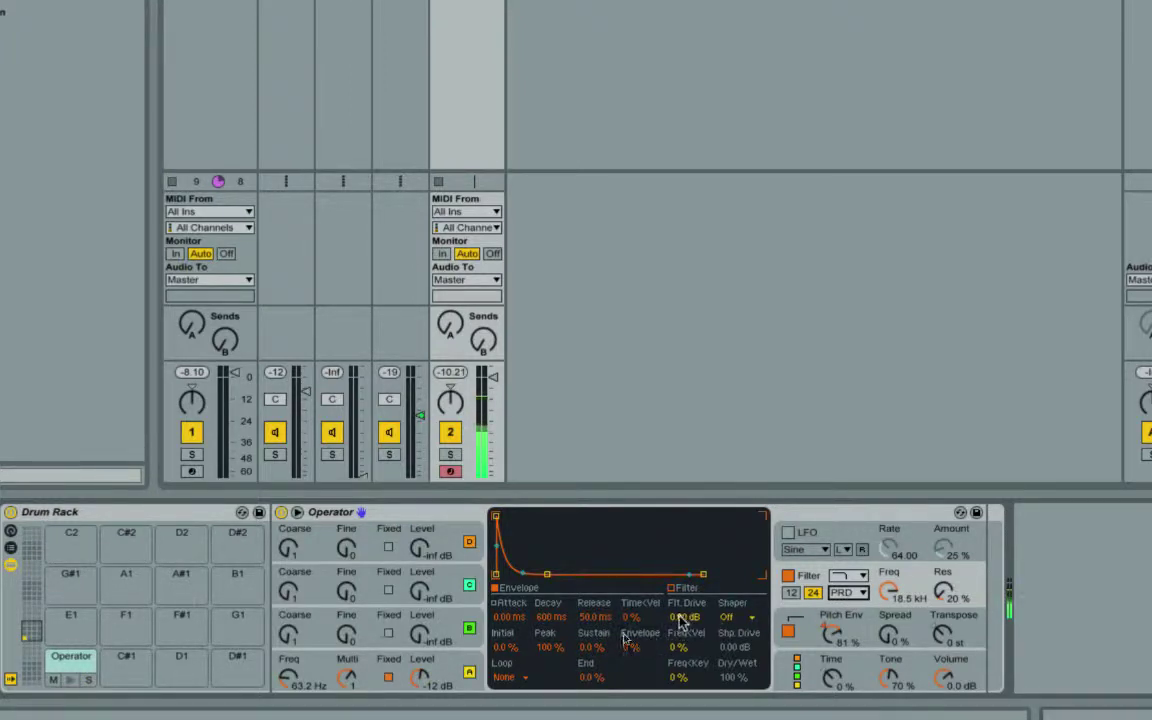
left_click_drag(685, 617, 685, 598)
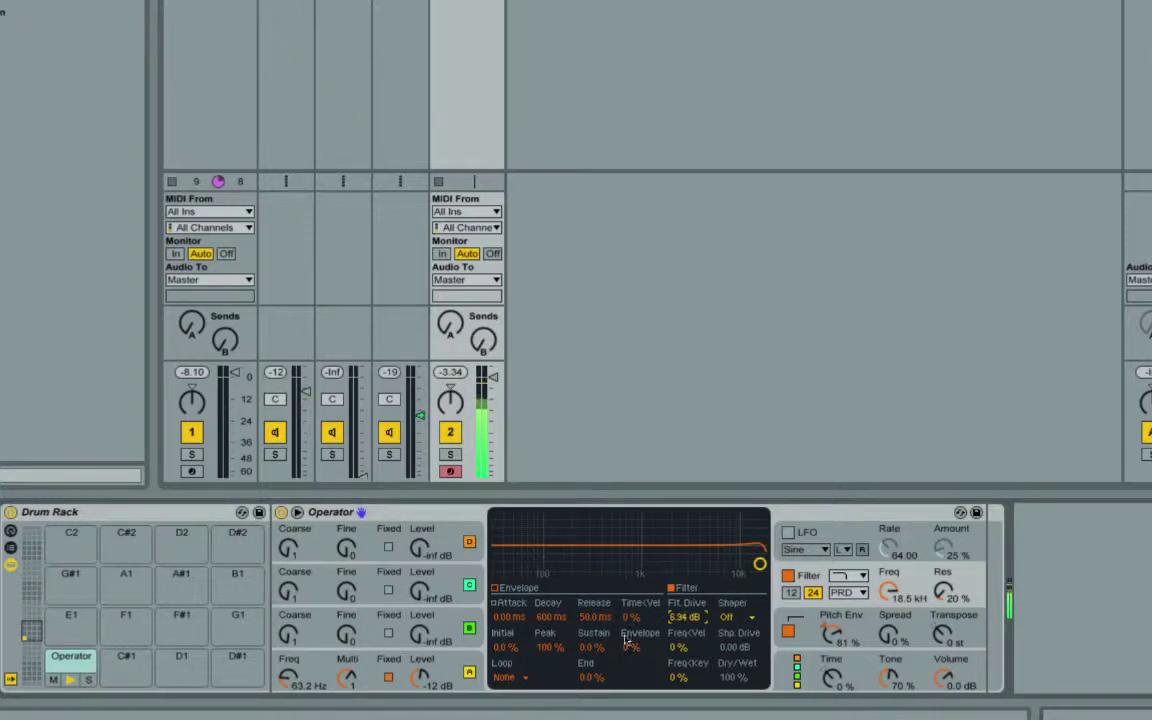
left_click(889, 592)
mouse_move(889, 592)
left_mouse_down()
mouse_move(892, 654)
mouse_move(892, 620)
mouse_move(944, 593)
mouse_move(944, 607)
mouse_move(944, 563)
mouse_move(944, 592)
left_mouse_up()
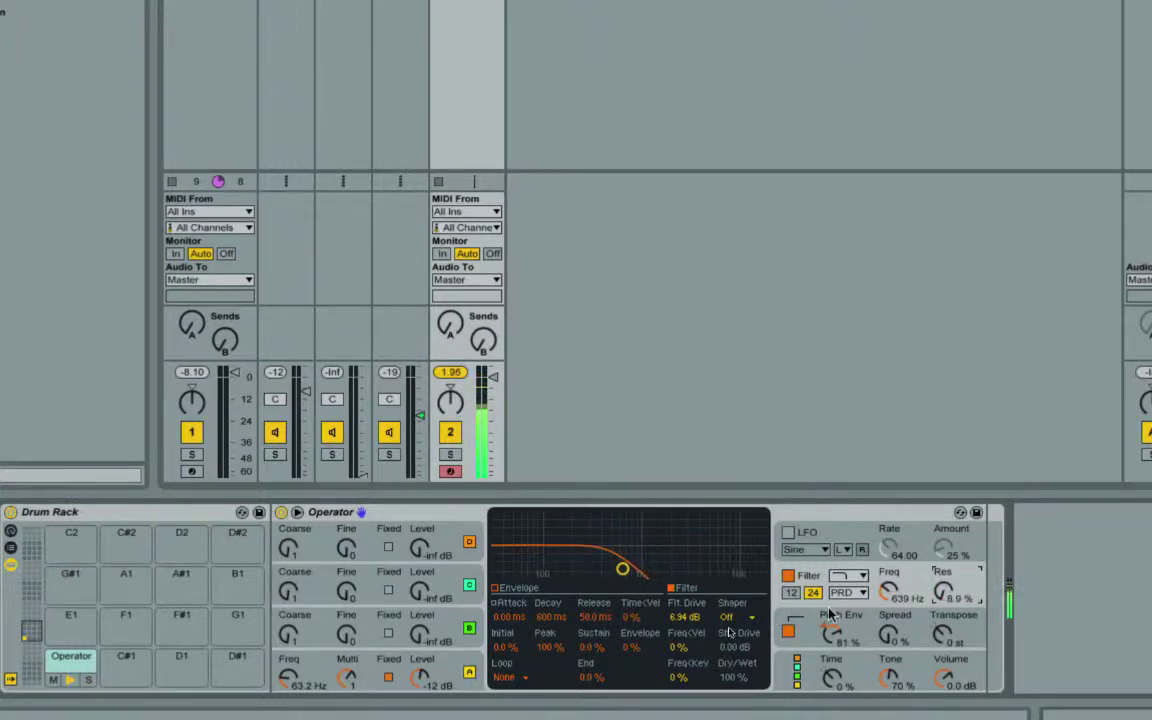
Try the OSR filter circuit and settle on MS2, with a Soft shaper and 11.1 dB of filter drive
left_click(848, 592)
left_click(851, 624)
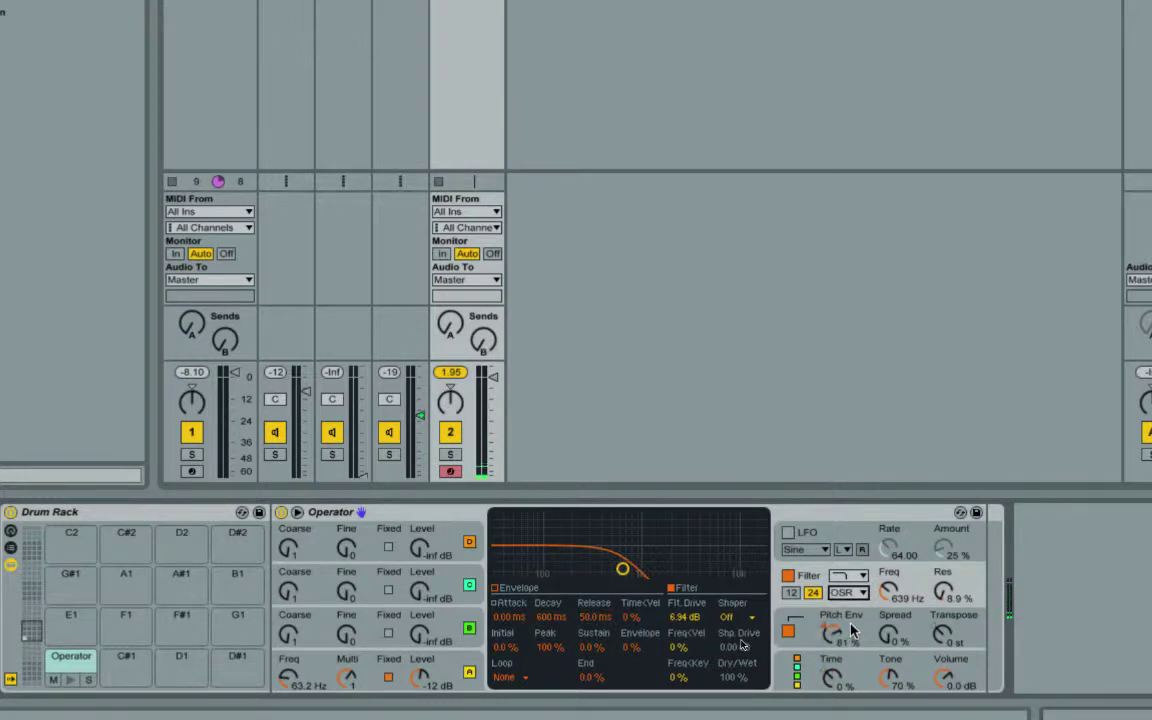
left_click(848, 592)
left_click(851, 636)
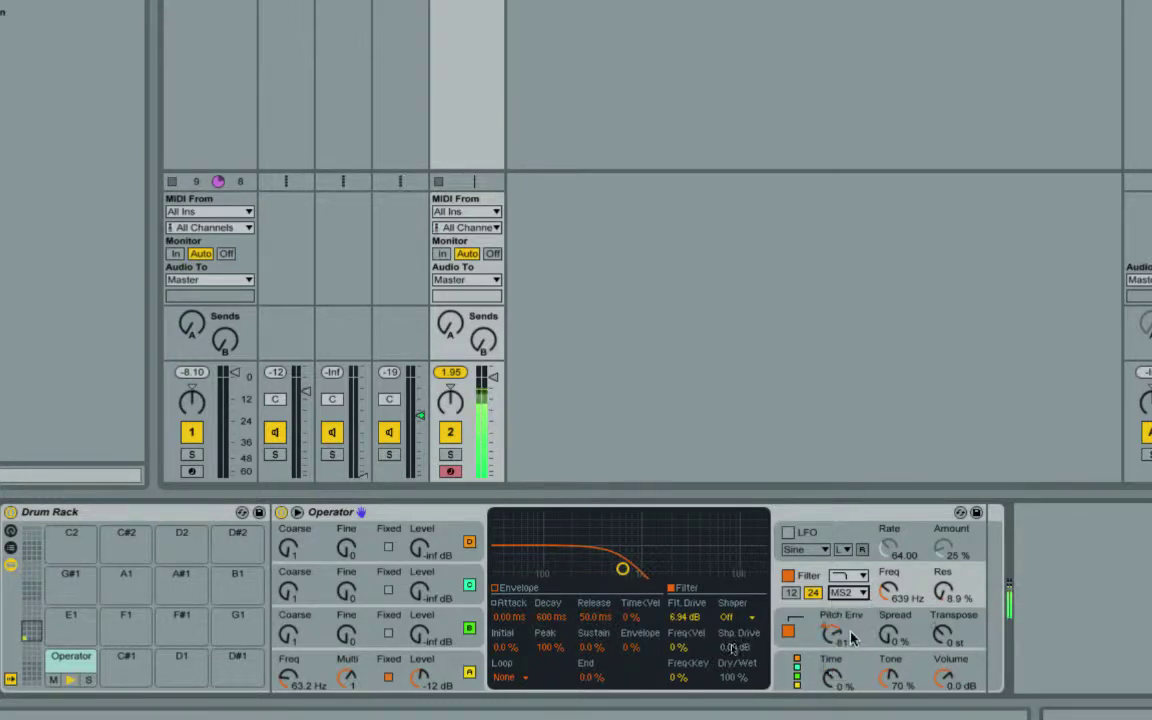
left_click(739, 617)
left_click(736, 651)
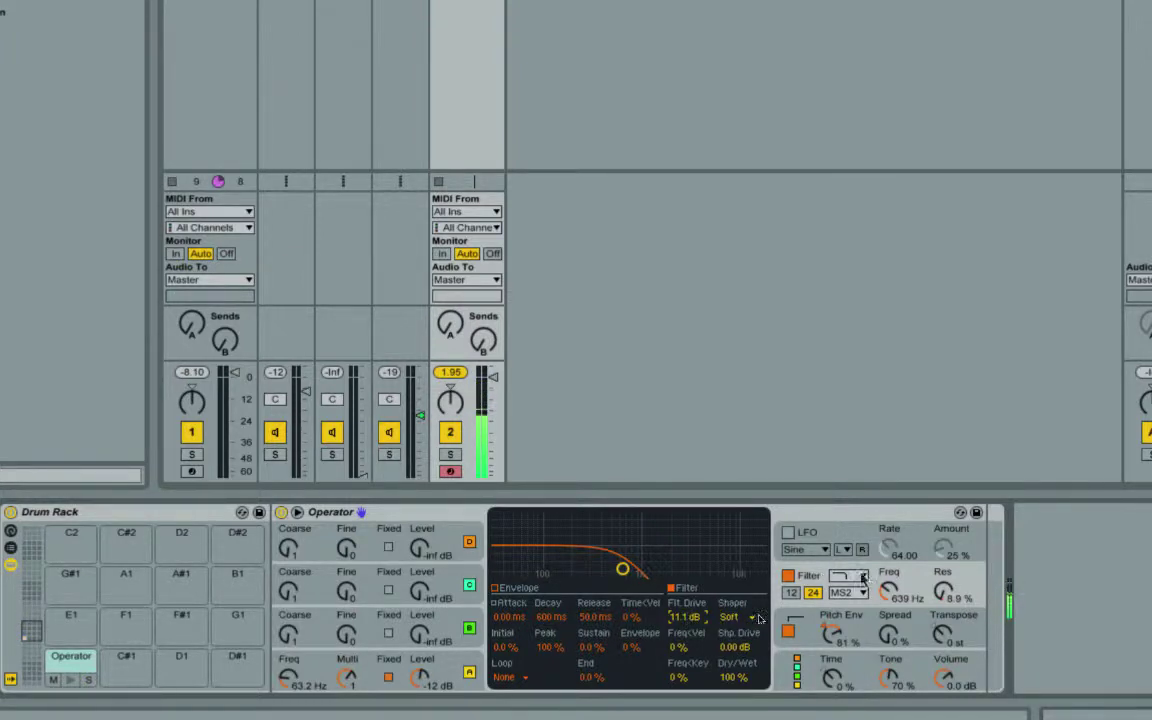
Return oscillator A's phase to 0% and set the pitch envelope amount to 84%
left_click(369, 669)
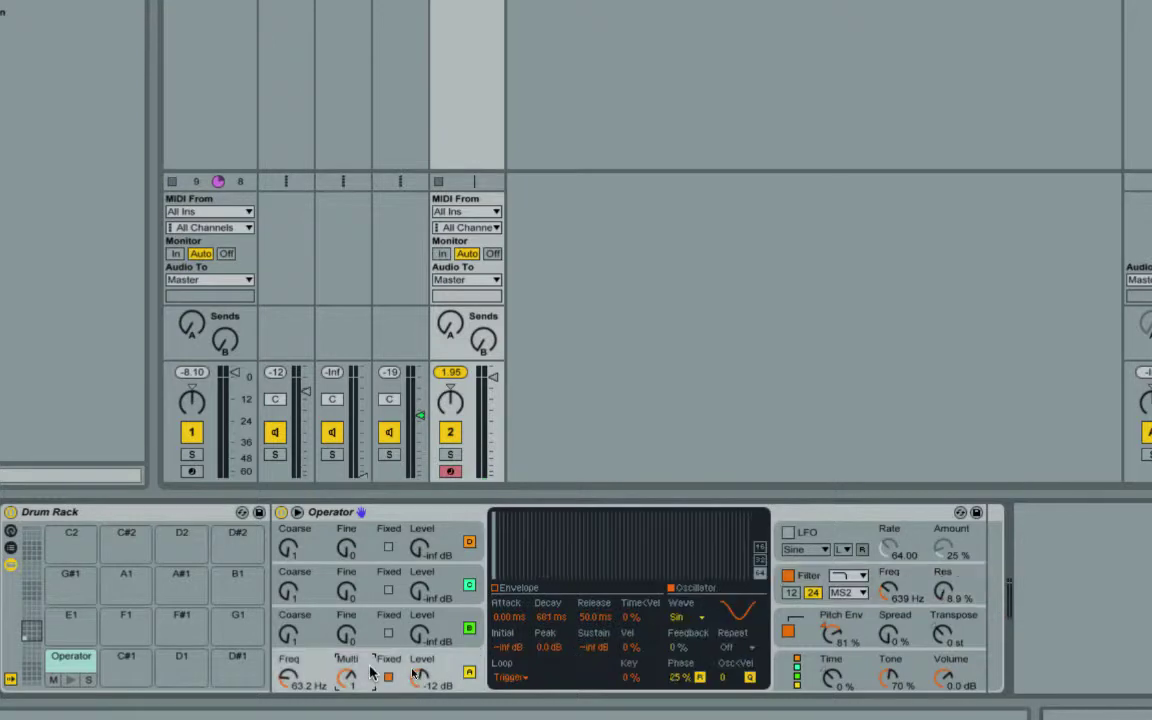
left_click_drag(683, 681, 683, 705)
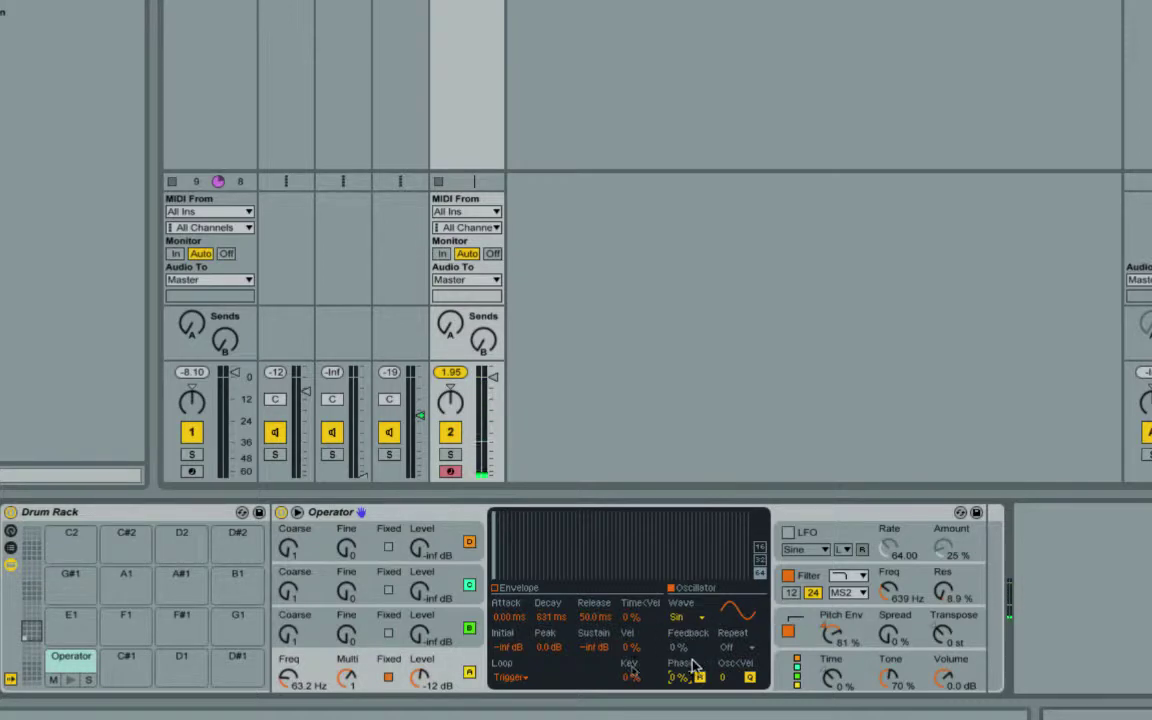
left_click_drag(834, 634, 834, 646)
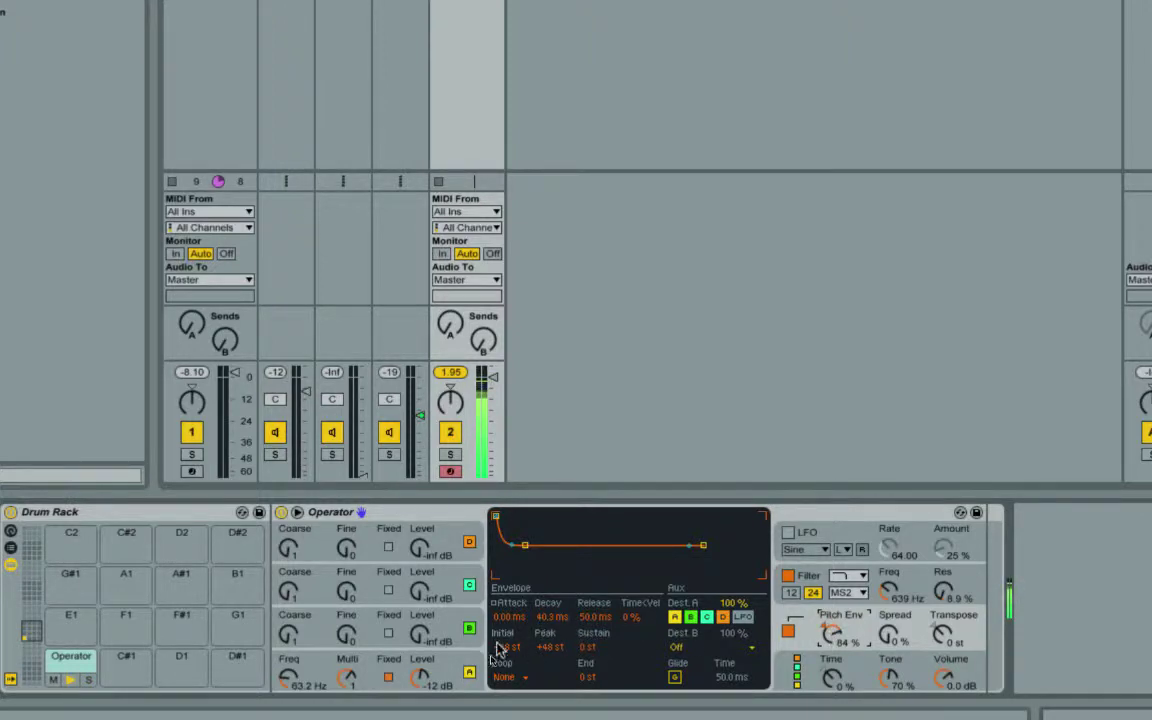
Show oscillator A's volume envelope and lengthen its attack to about 4.53 ms
left_click(437, 670)
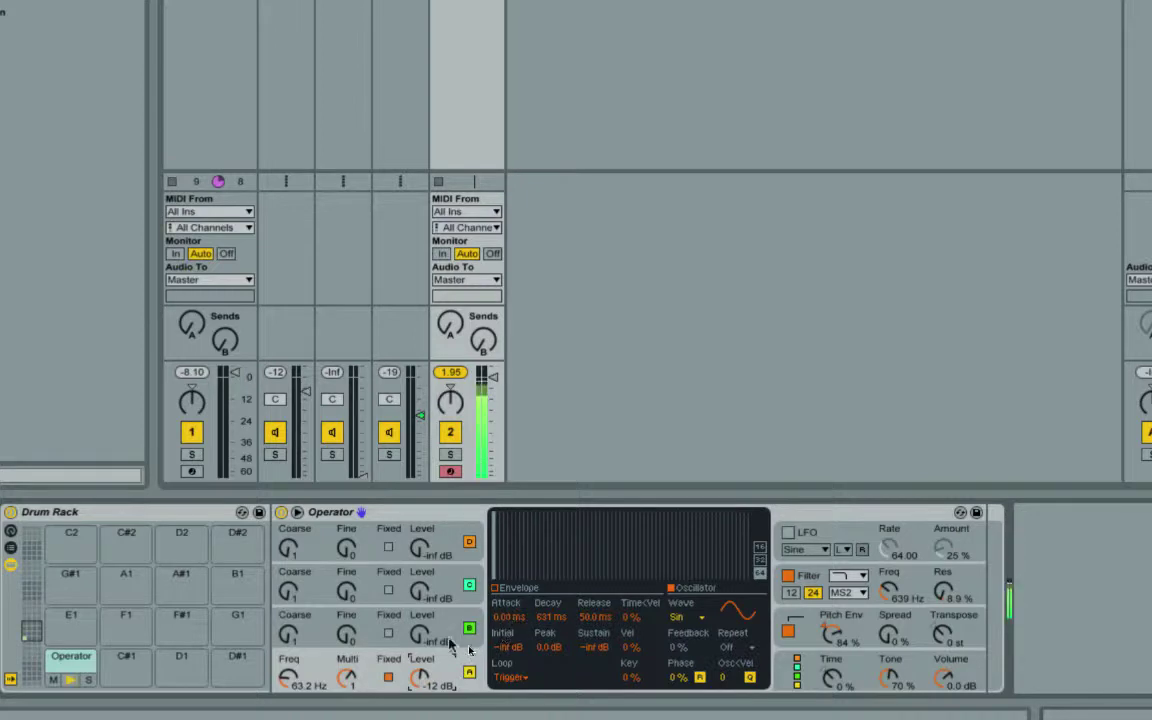
left_click(493, 590)
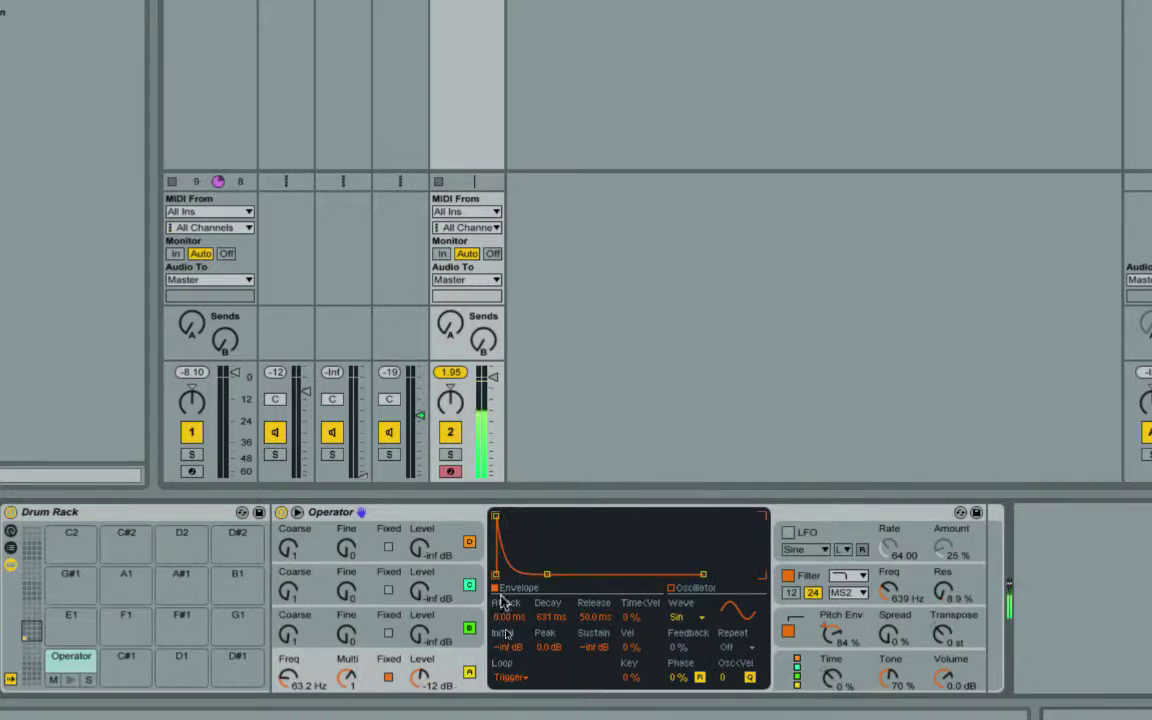
left_click_drag(497, 516, 523, 516)
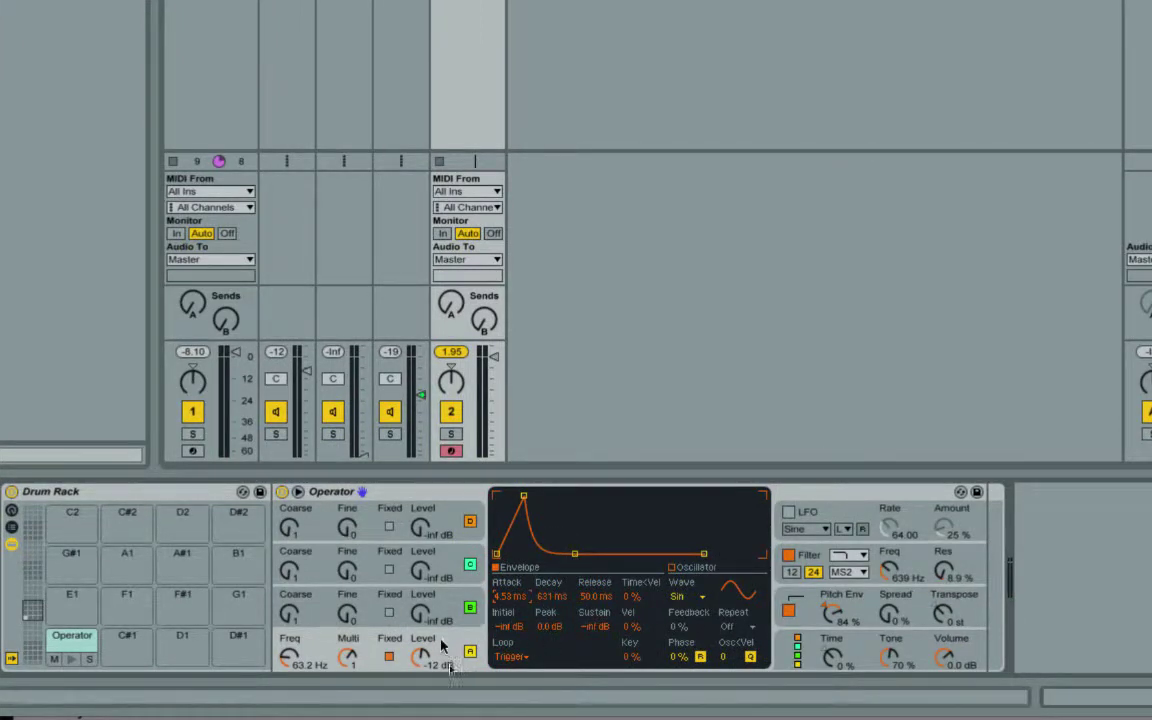
Set Operator's overall volume to -3.8 dB and audition the kick alongside the first track's clip
mouse_move(289, 658)
left_mouse_down()
mouse_move(289, 648)
mouse_move(288, 660)
left_mouse_up()
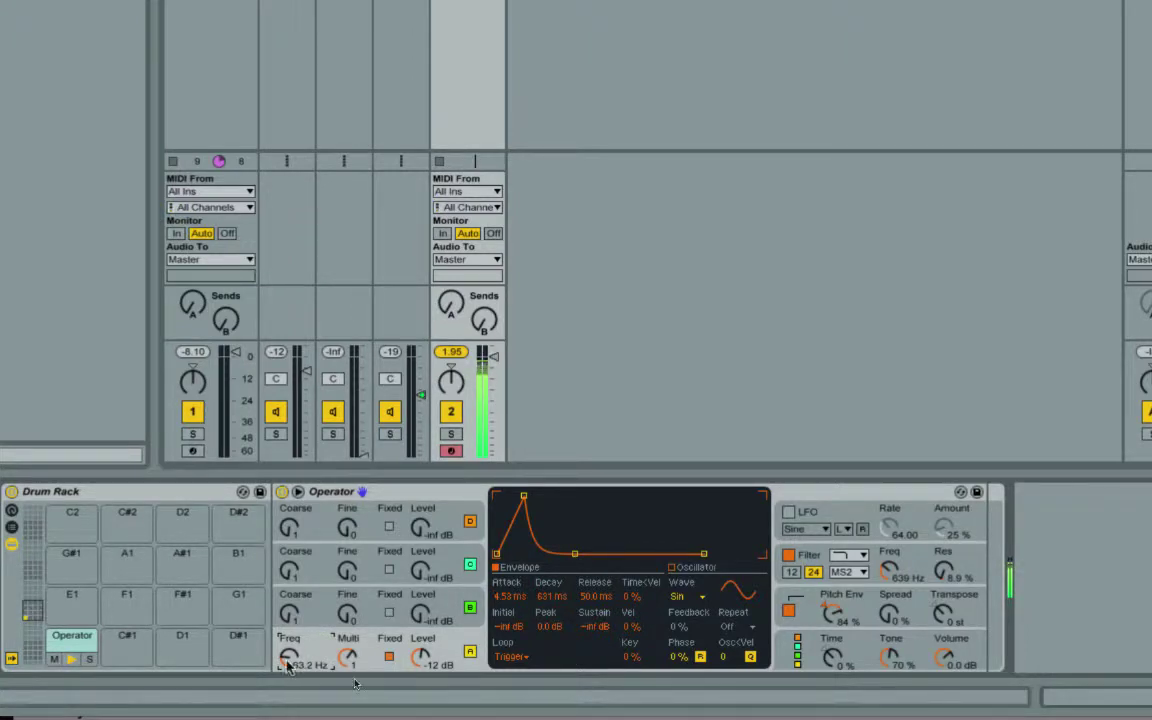
left_click(943, 663)
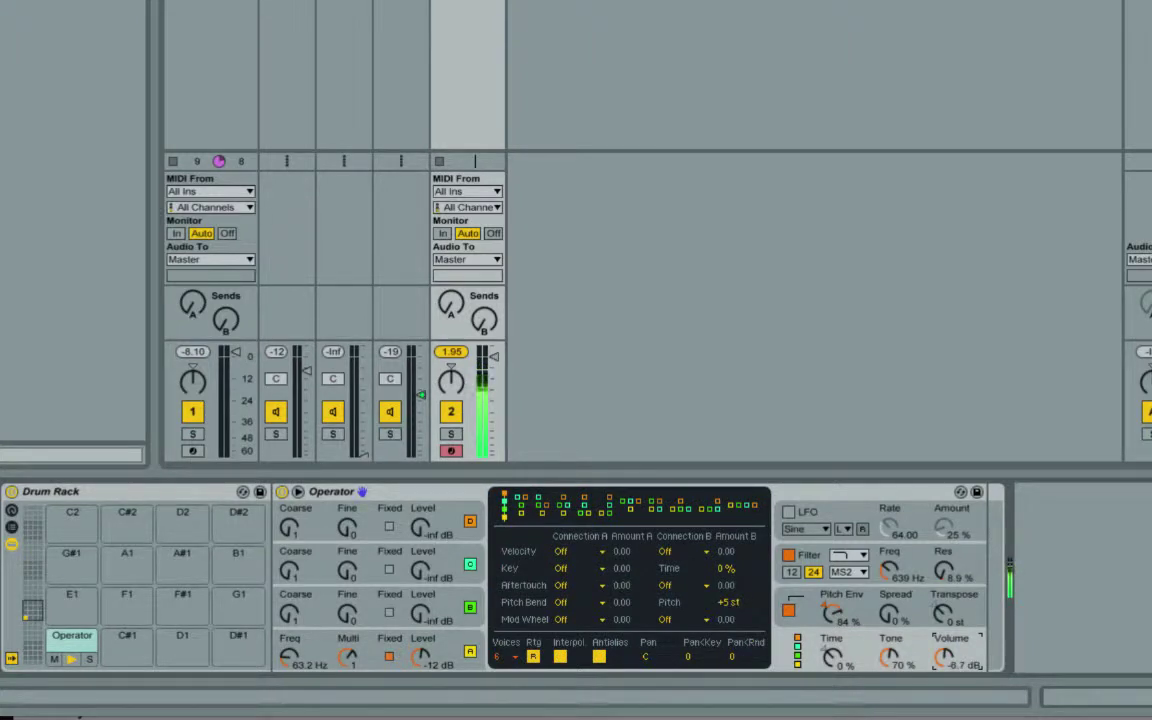
left_click_drag(943, 660, 943, 646)
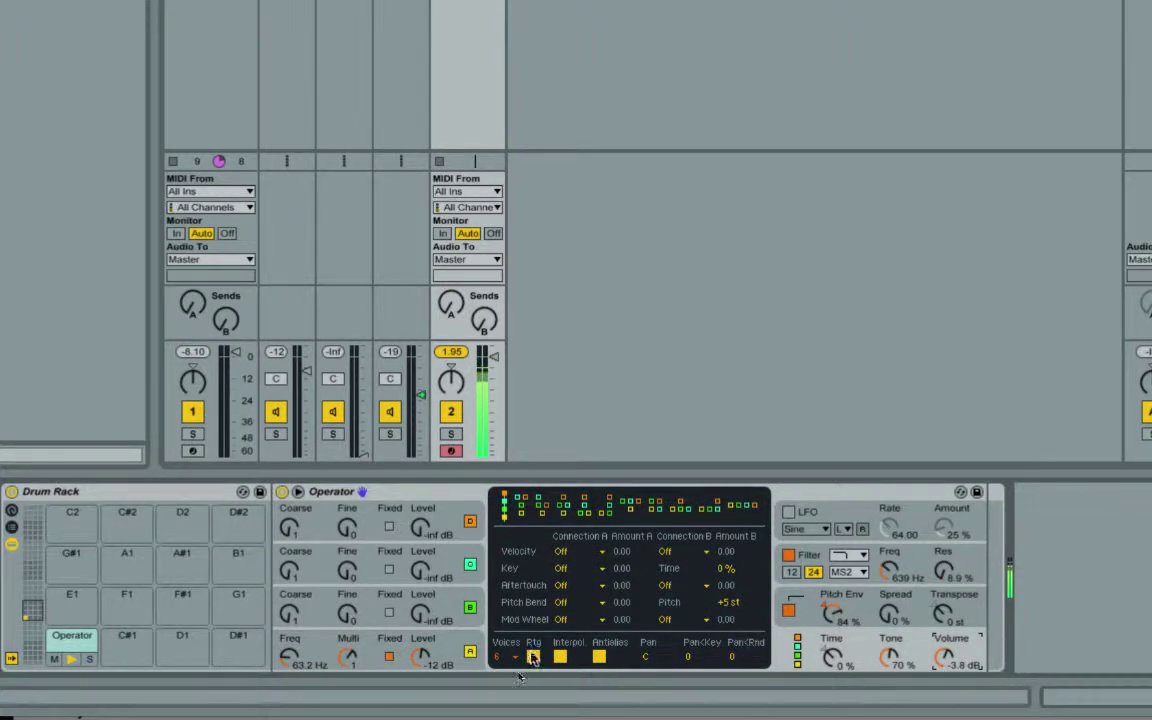
left_click(430, 650)
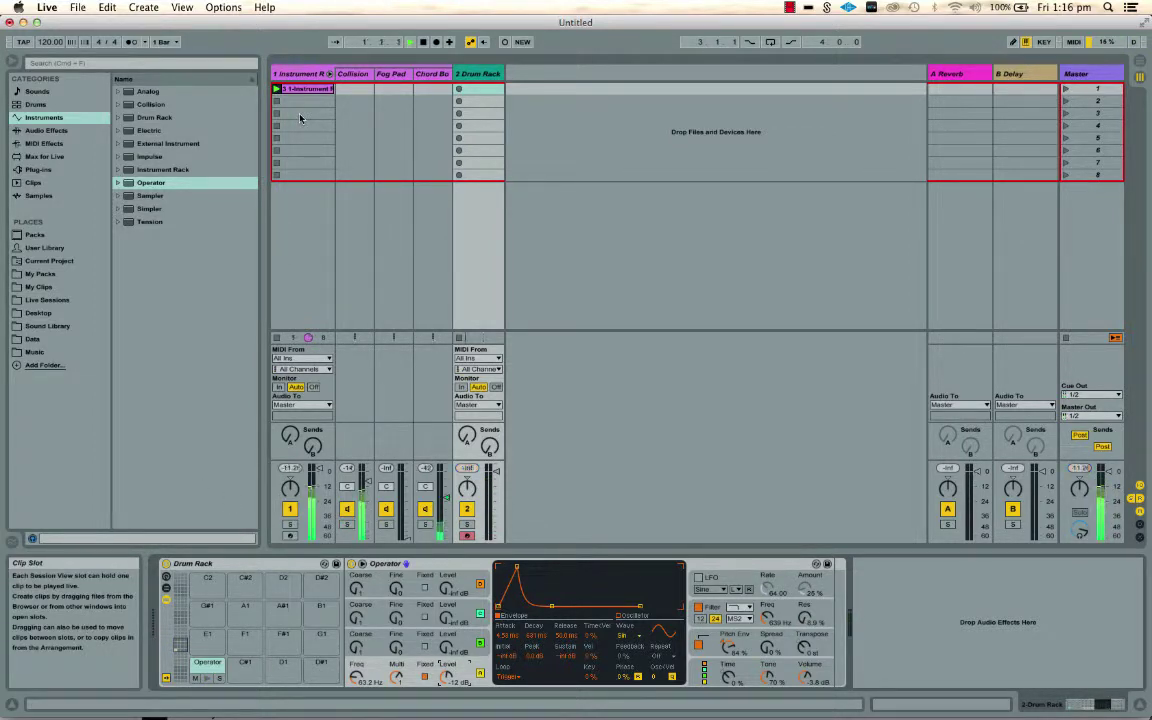
key("space")
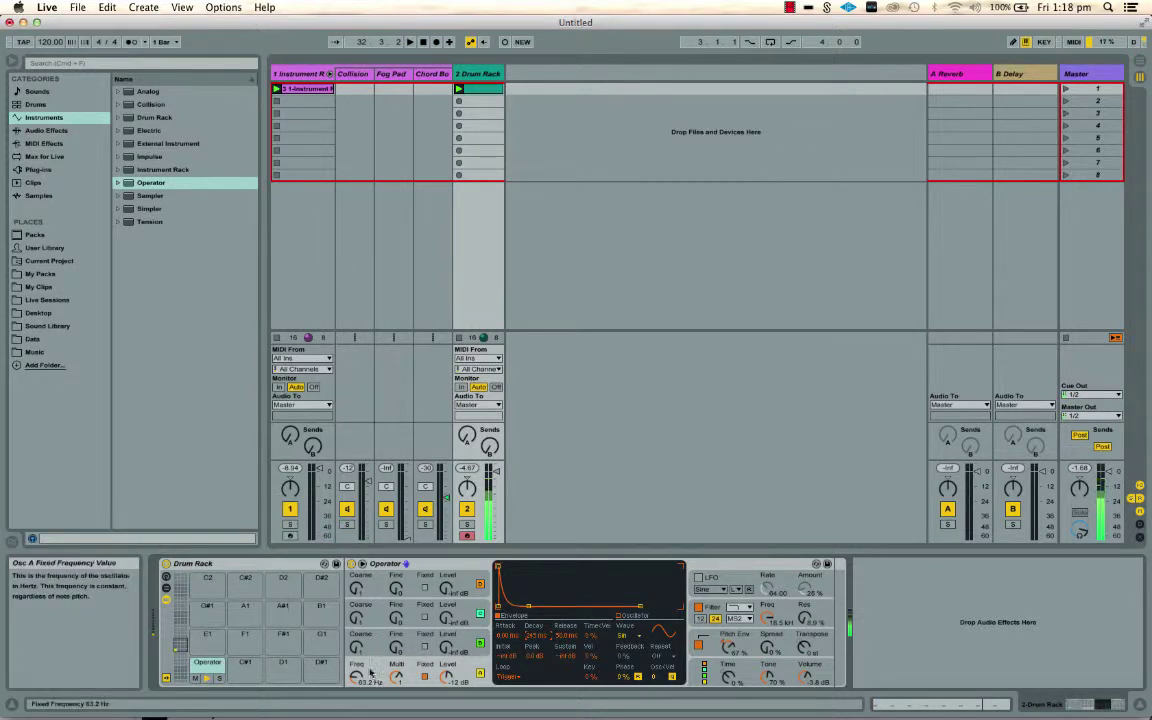
Set oscillator A's fixed frequency to about 59.3 Hz and its volume envelope decay to about 317 ms
left_click_drag(357, 678, 357, 596)
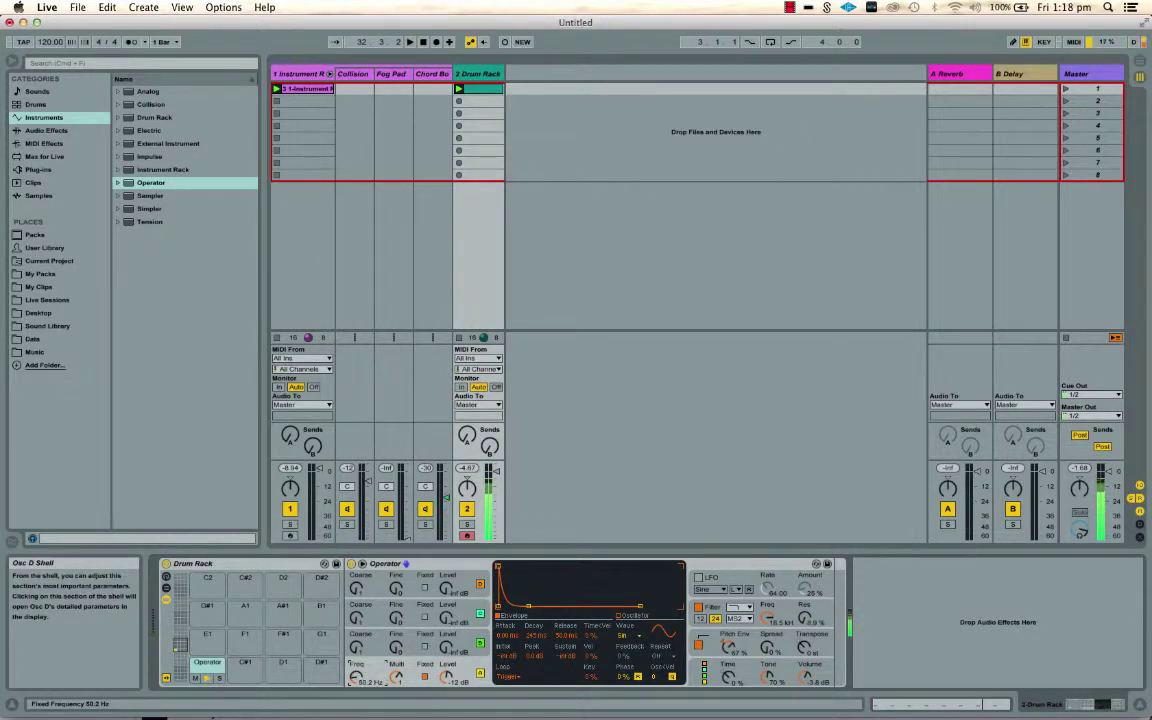
left_click(531, 637)
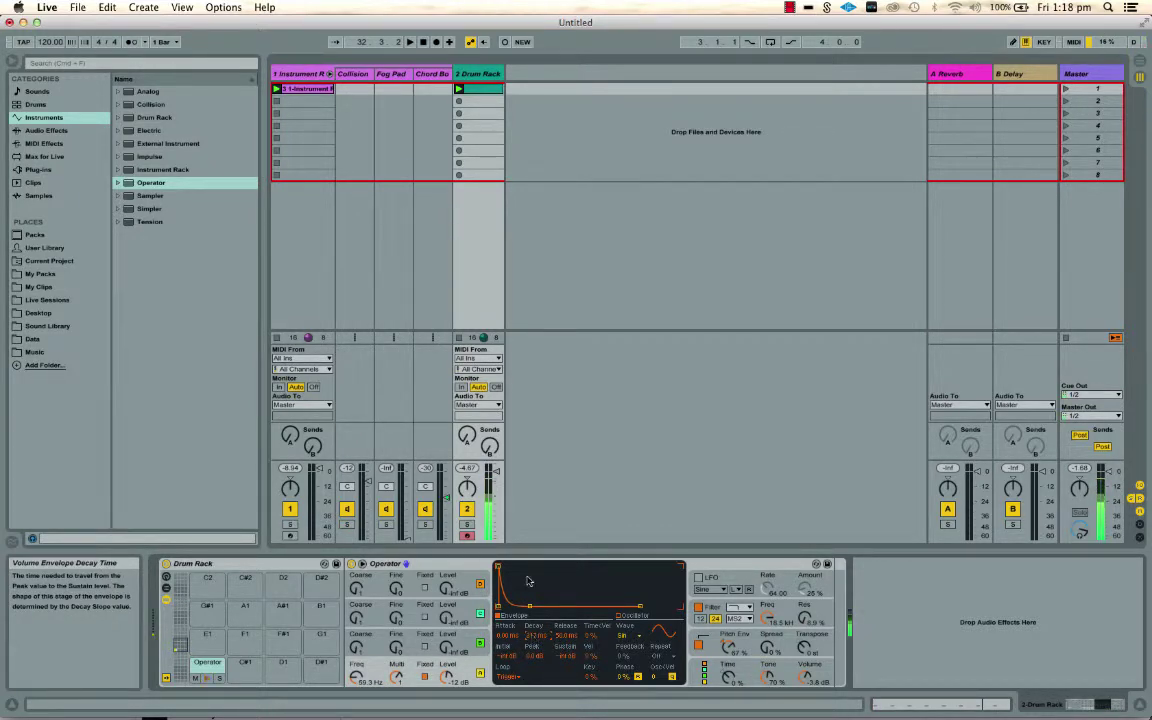
Add a Compressor audio effect directly after Operator in the kick's device chain
left_click(48, 130)
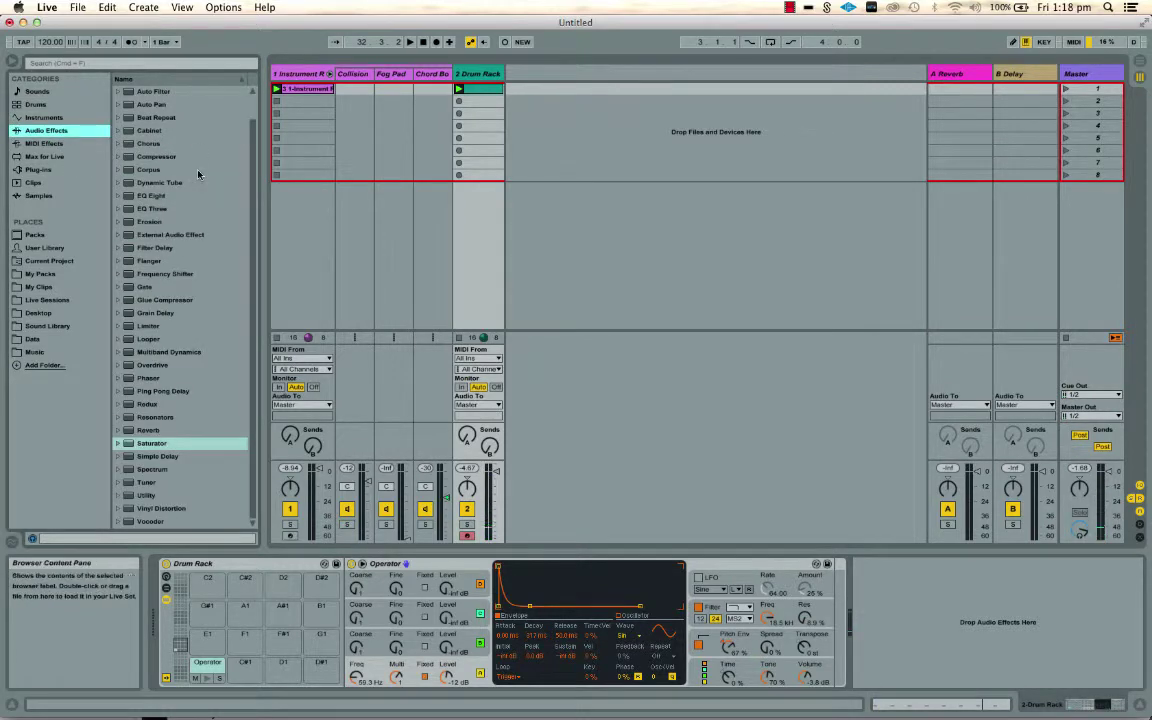
left_click(128, 158)
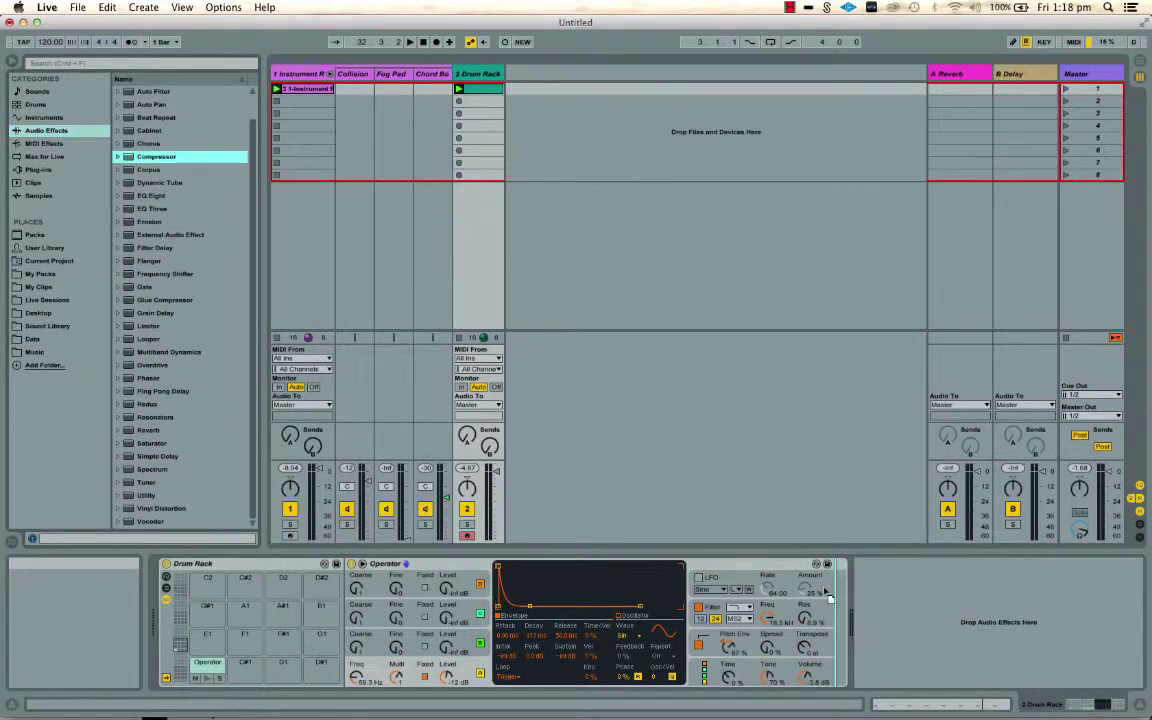
left_click_drag(828, 597, 829, 600)
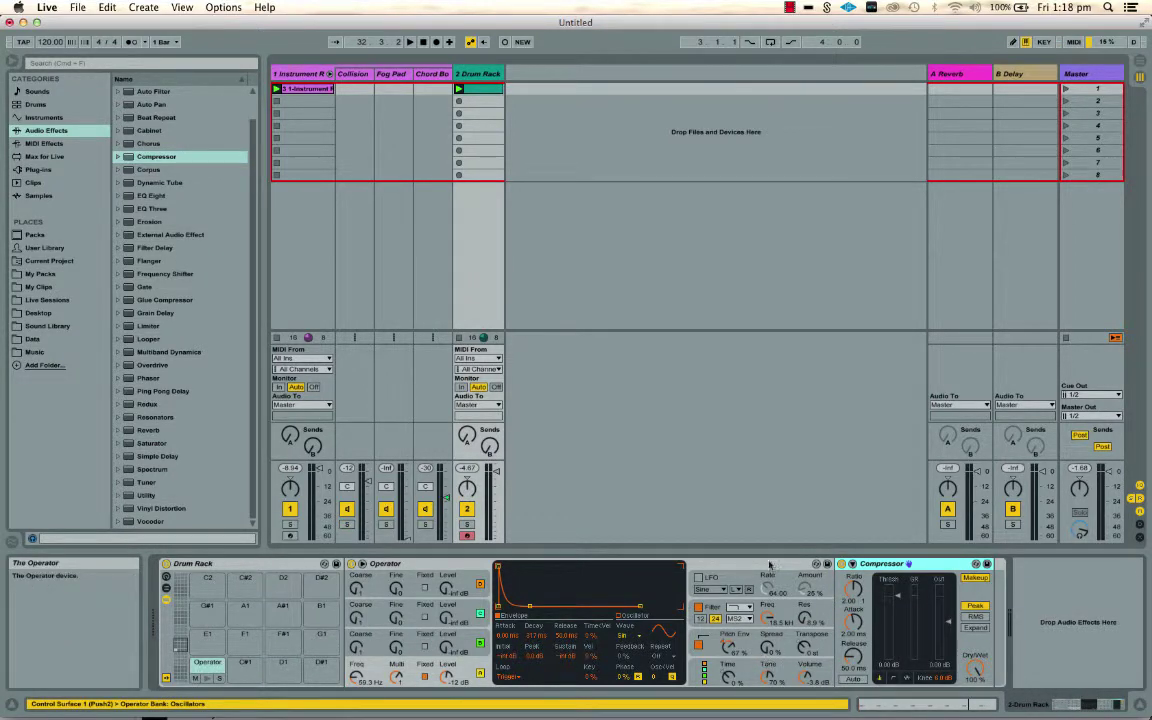
Set the Compressor threshold to about -17 dB, lower its output gain slightly, and adjust Operator's filter drive during playback
key("space")
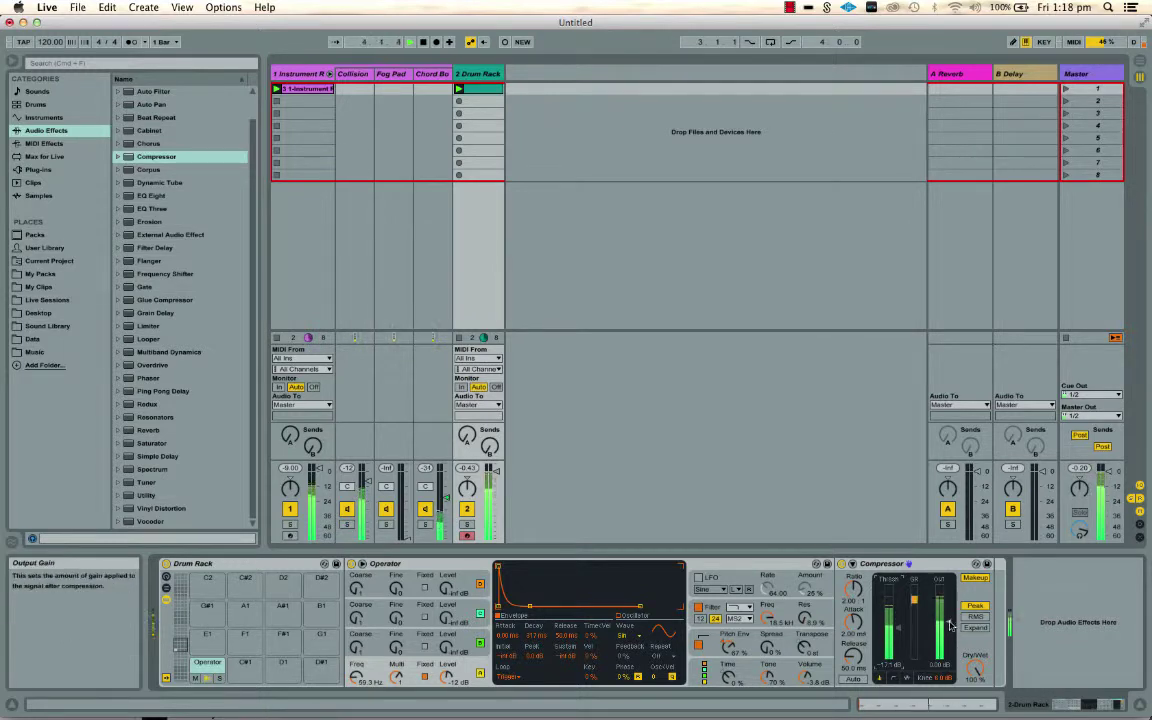
left_click_drag(948, 622, 948, 624)
left_click(716, 609)
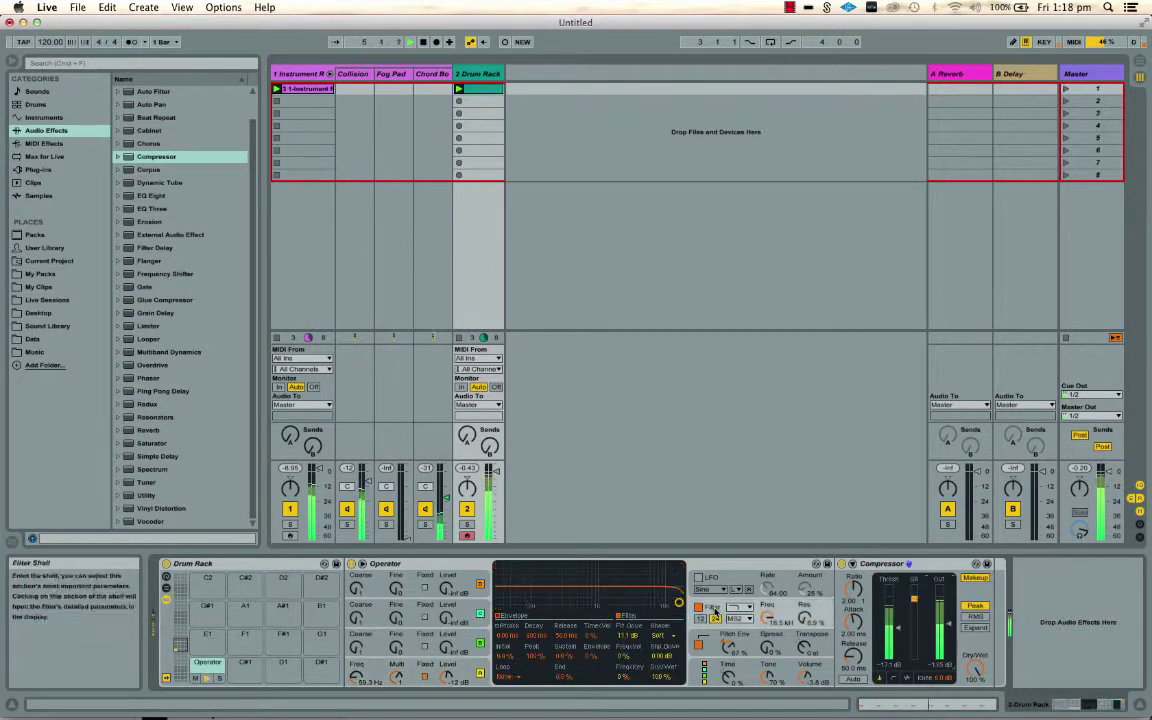
mouse_move(628, 637)
left_mouse_down()
mouse_move(628, 612)
mouse_move(628, 628)
left_mouse_up()
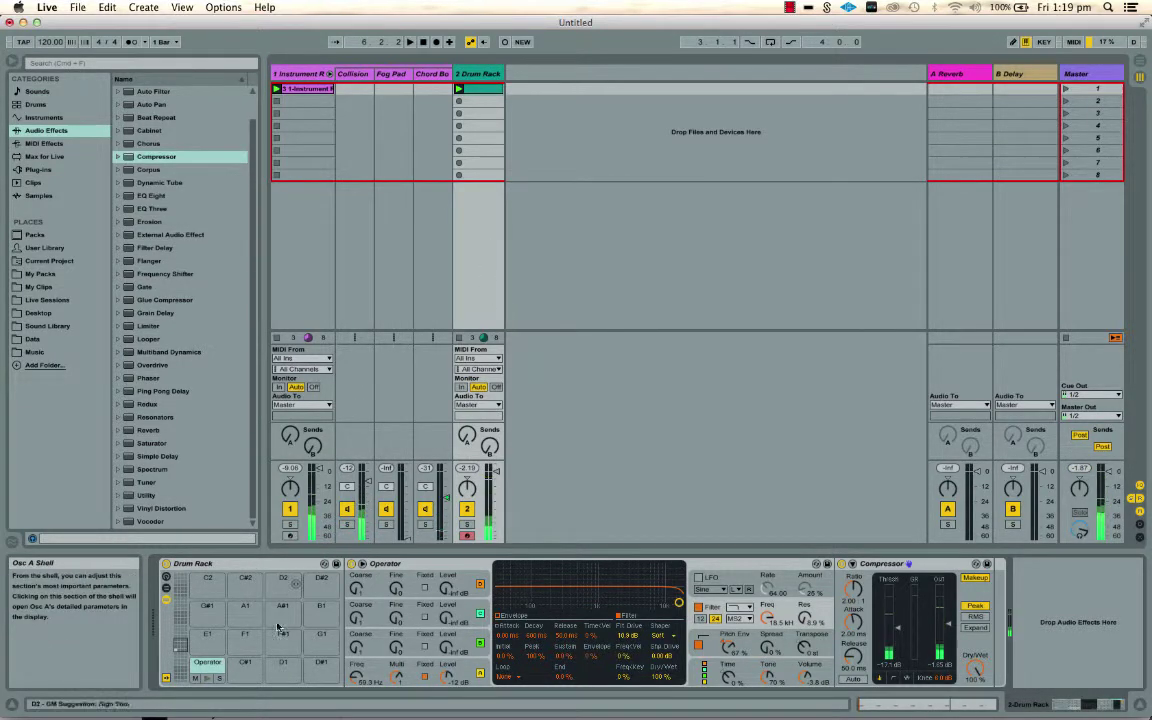
Load a Collision instrument onto the Drum Rack's C#1 pad
left_click(245, 662)
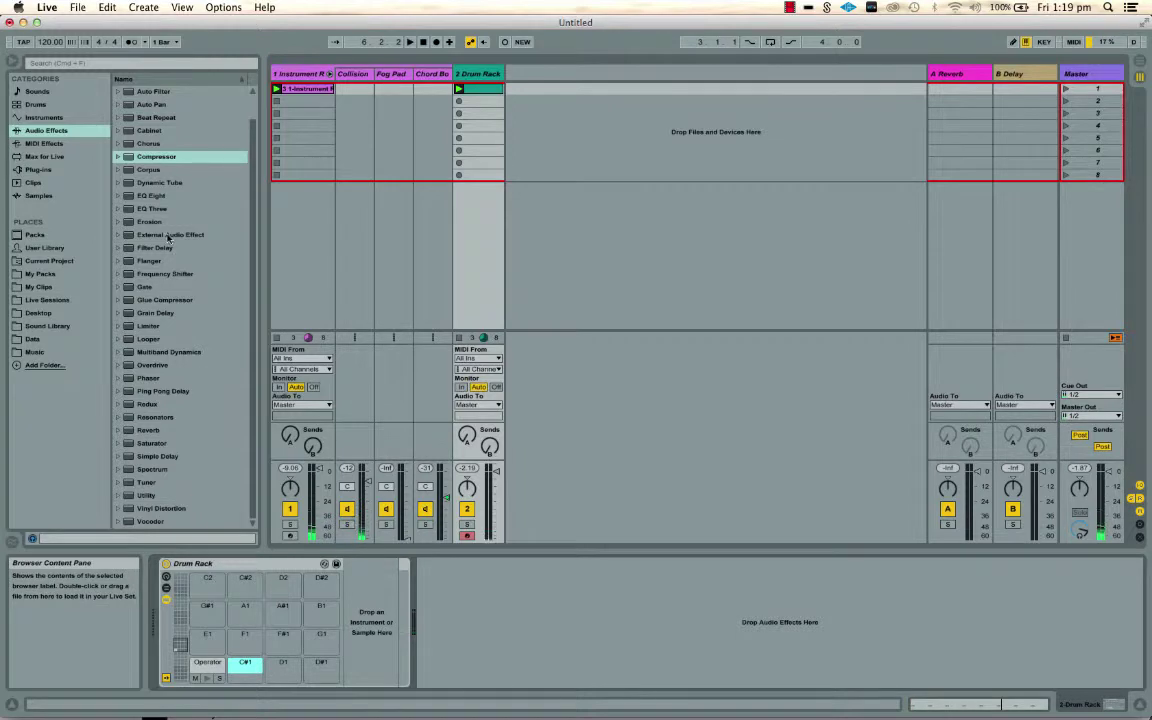
left_click(46, 118)
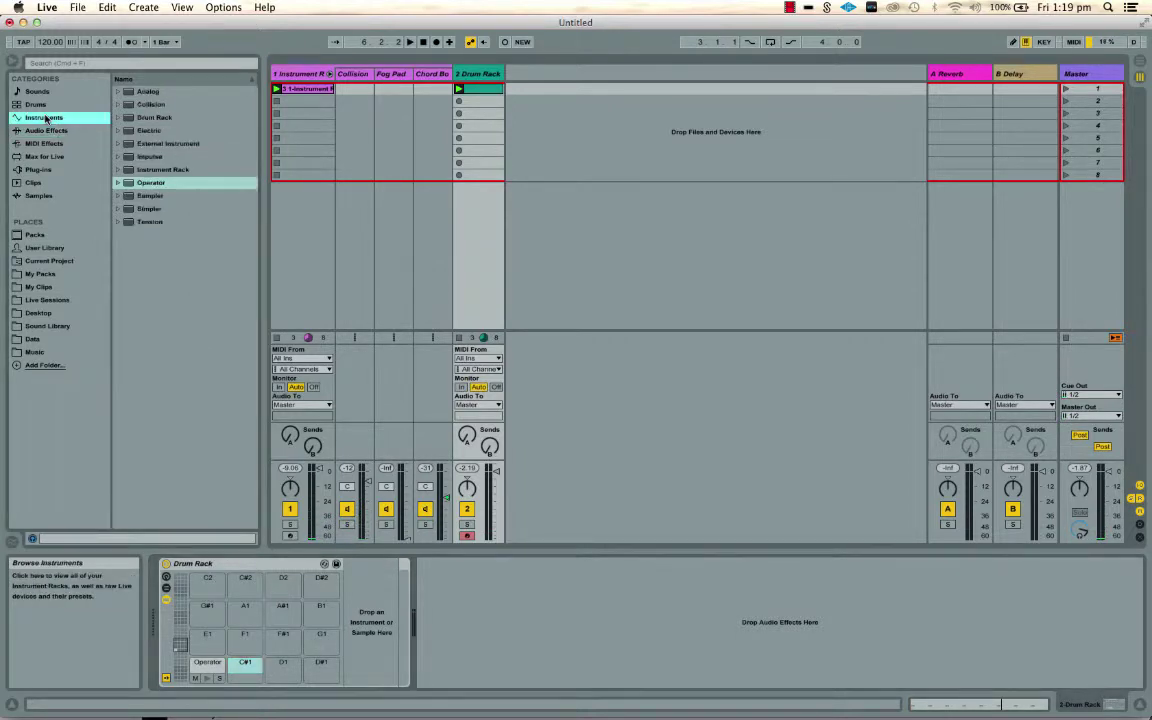
key("Right")
key("Up")
key("Up")
key("Up")
key("Up")
key("Up")
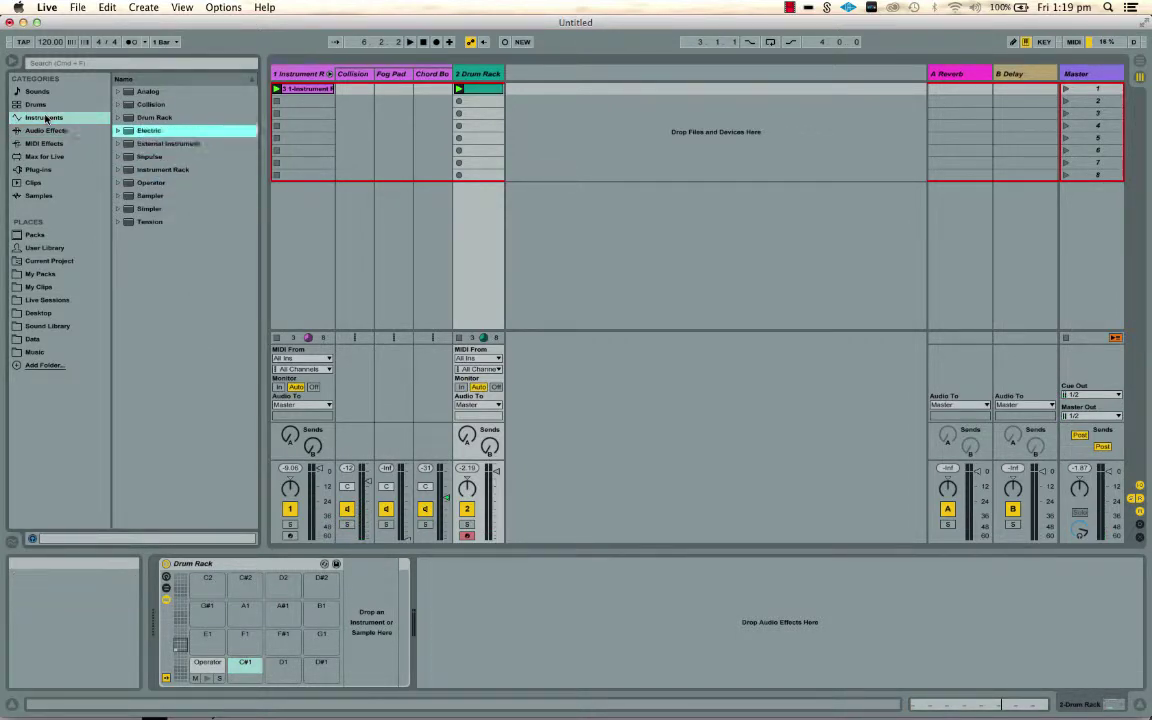
key("Up")
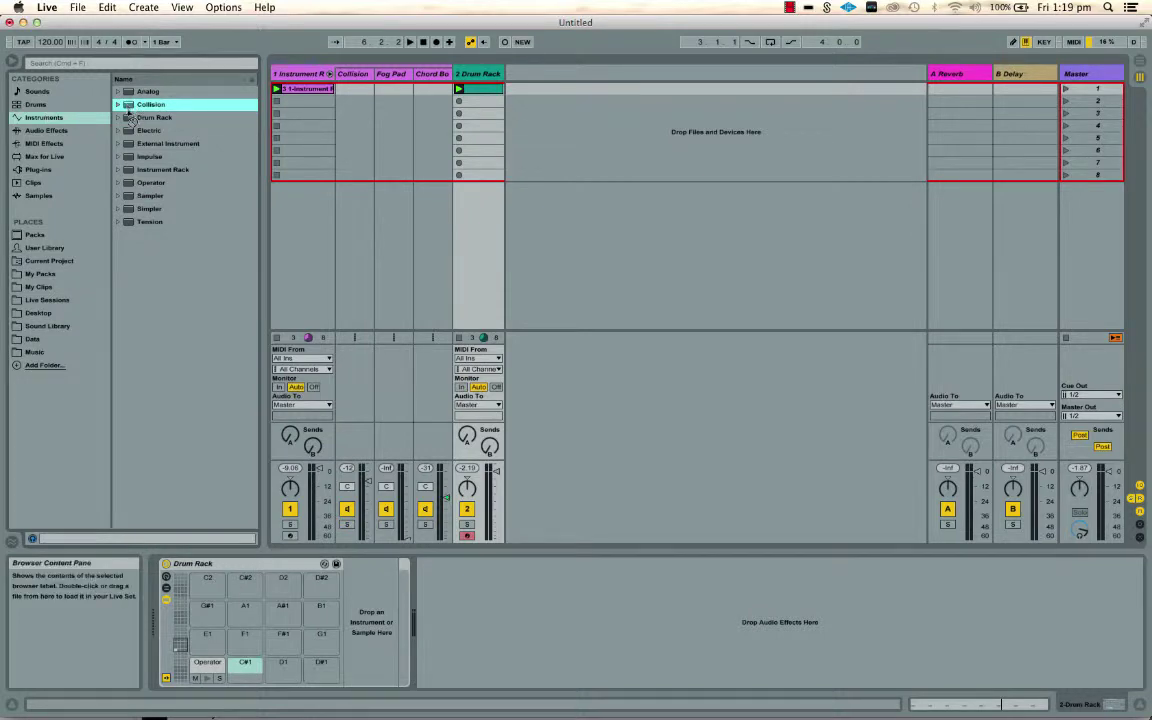
key("Return")
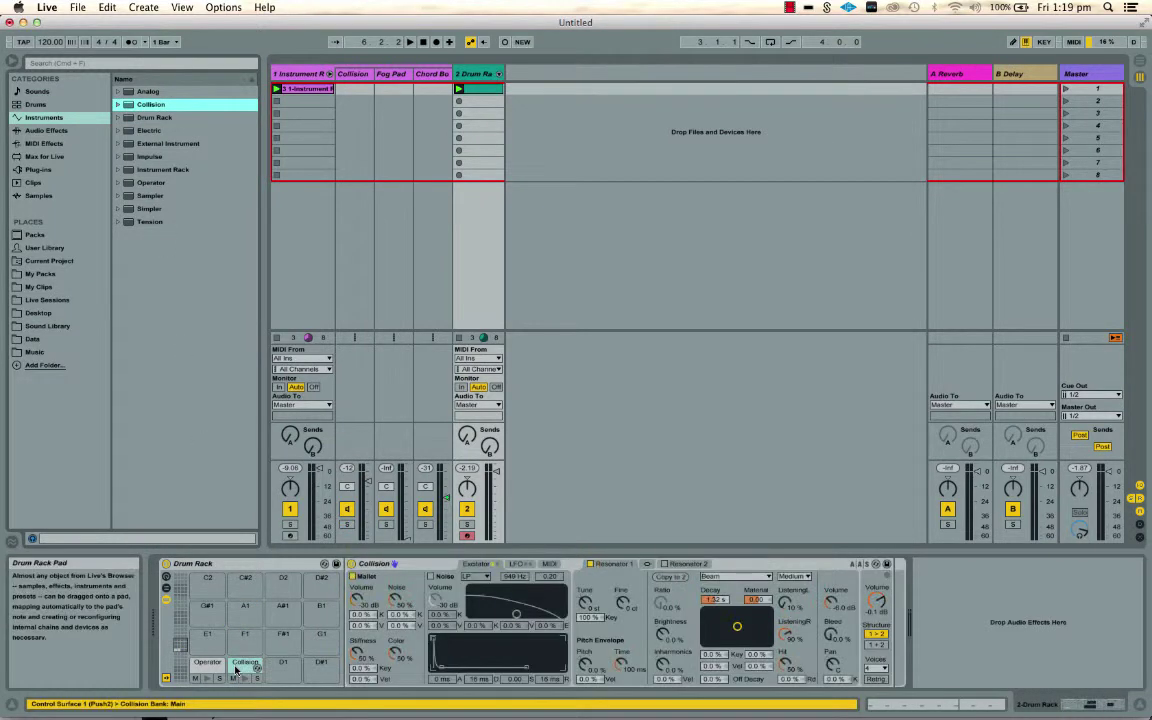
Set Collision's Resonator 1 to Marimba with its material at -100% and its decay at about 139 ms
left_click(735, 577)
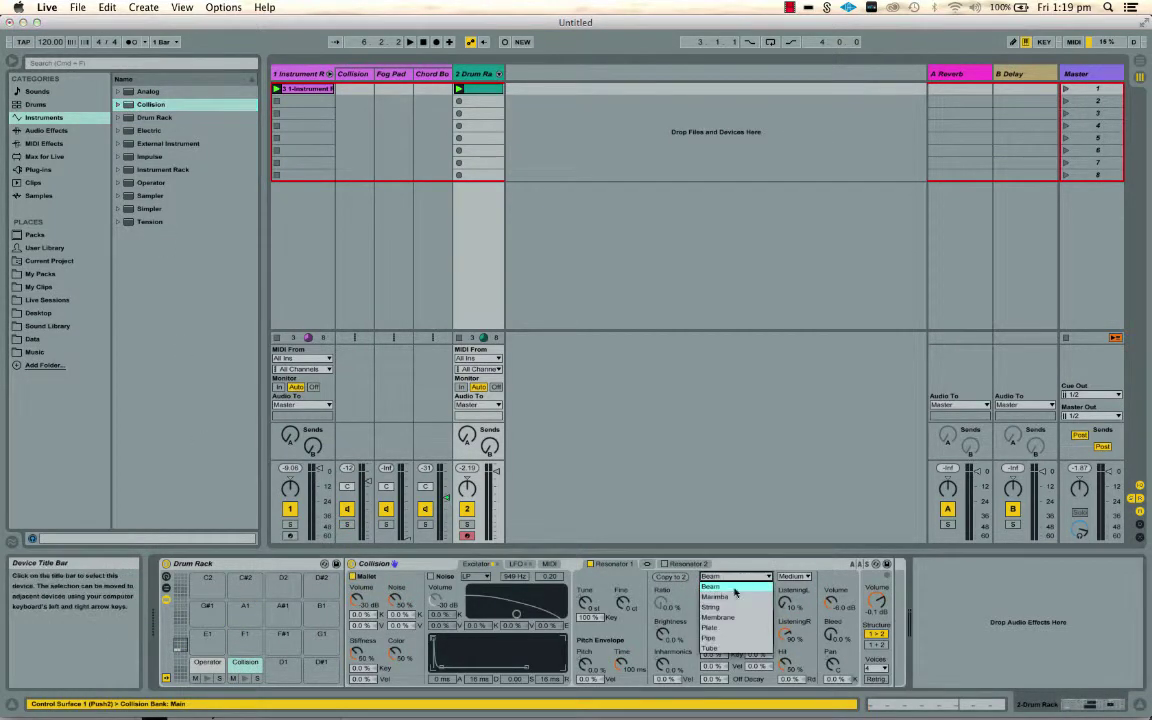
left_click(735, 597)
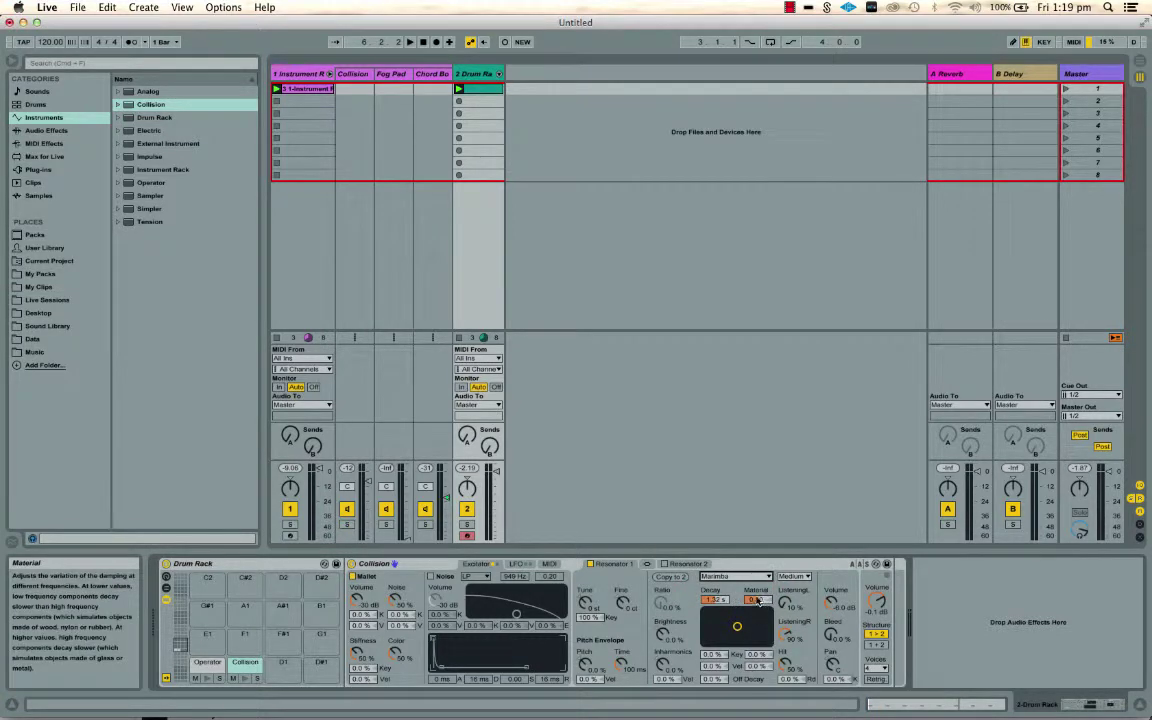
left_click_drag(738, 628, 738, 644)
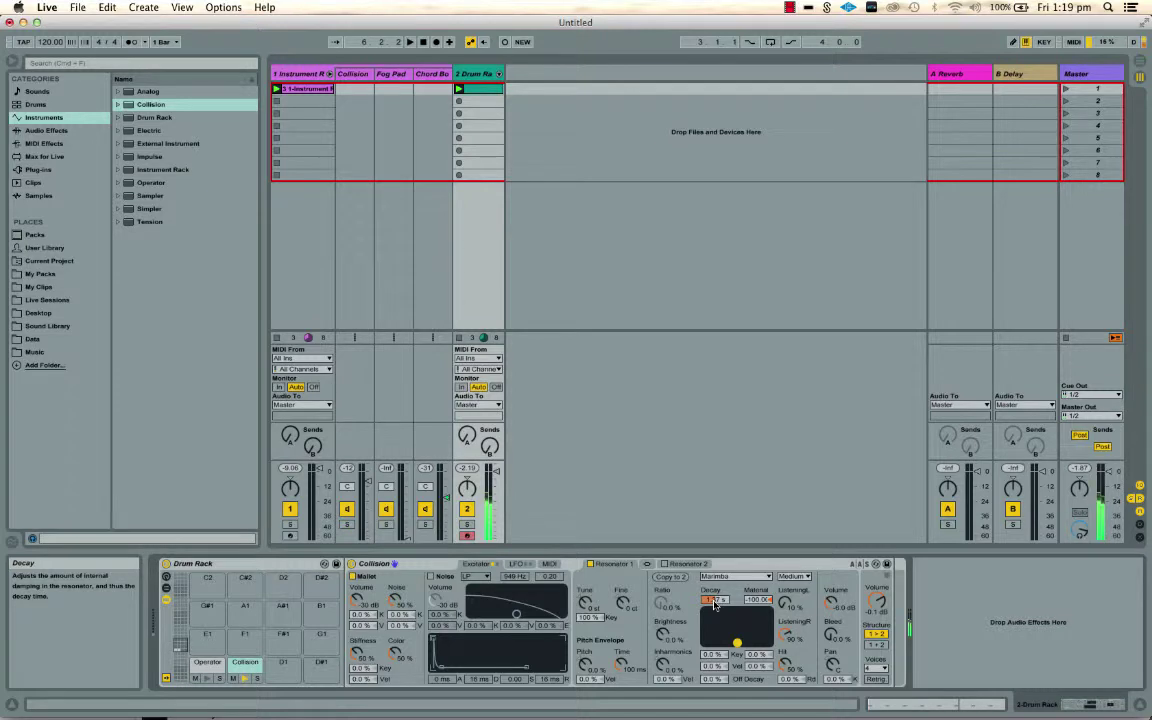
left_click_drag(714, 602, 714, 640)
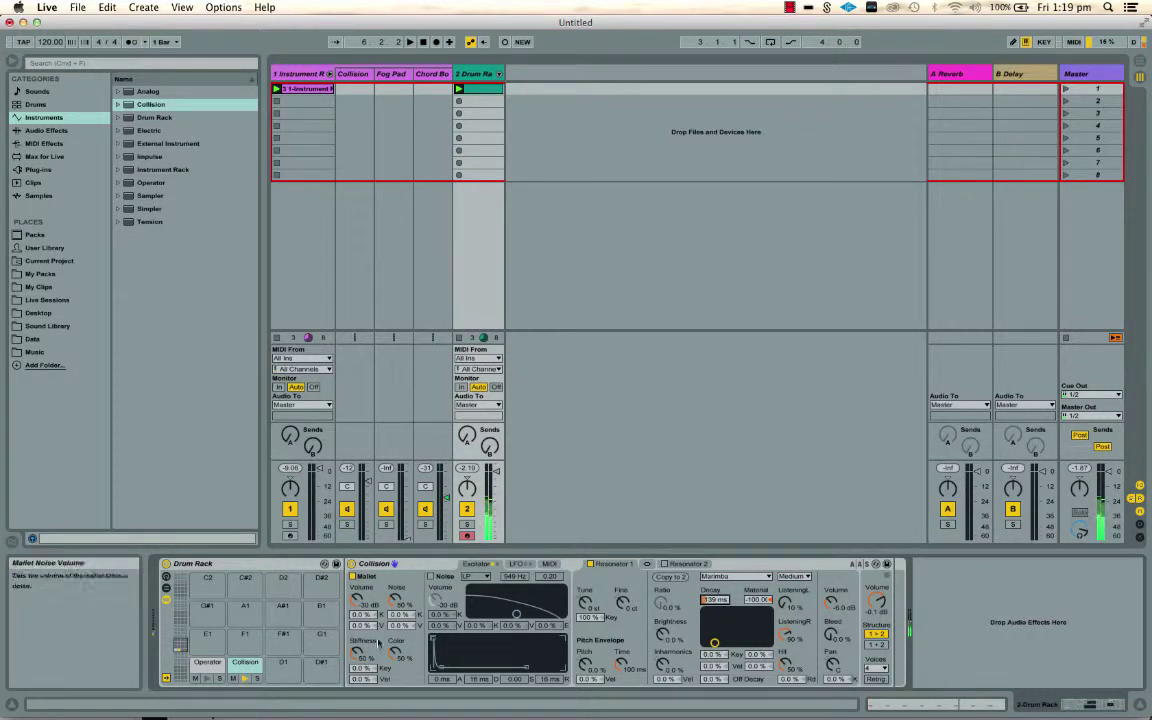
Raise Collision's mallet volume and set the mallet stiffness to about 78%
left_click_drag(357, 598, 357, 592)
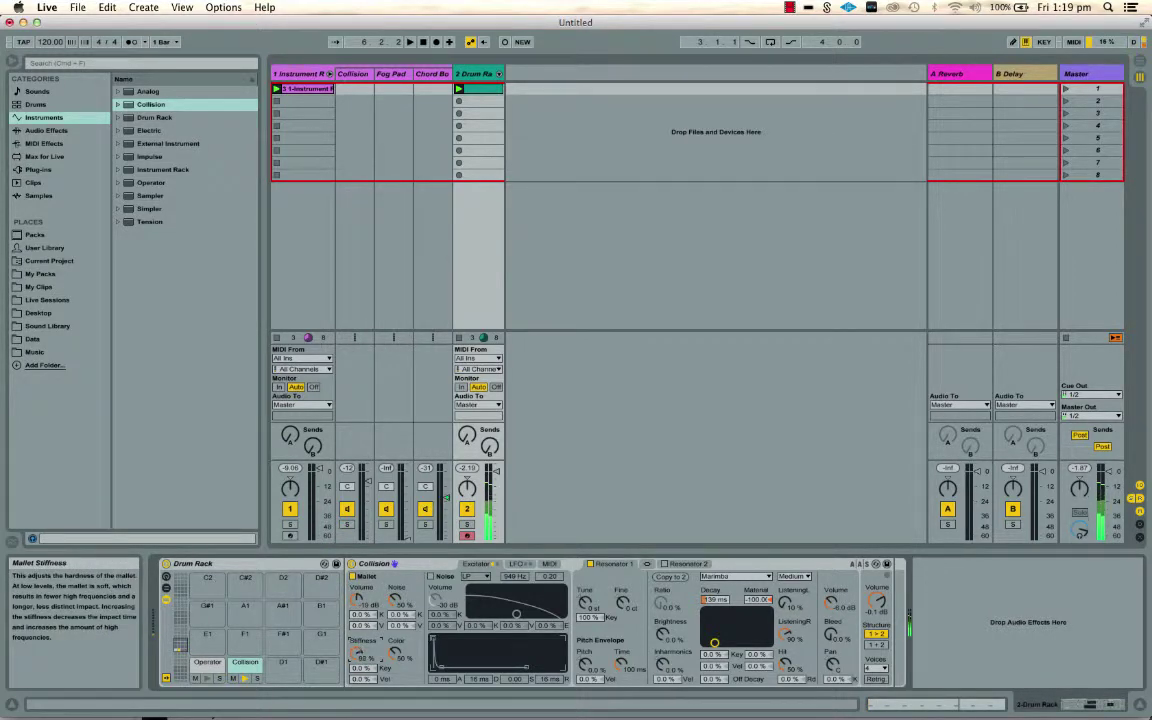
left_click_drag(357, 654, 357, 666)
left_click_drag(363, 648, 363, 655)
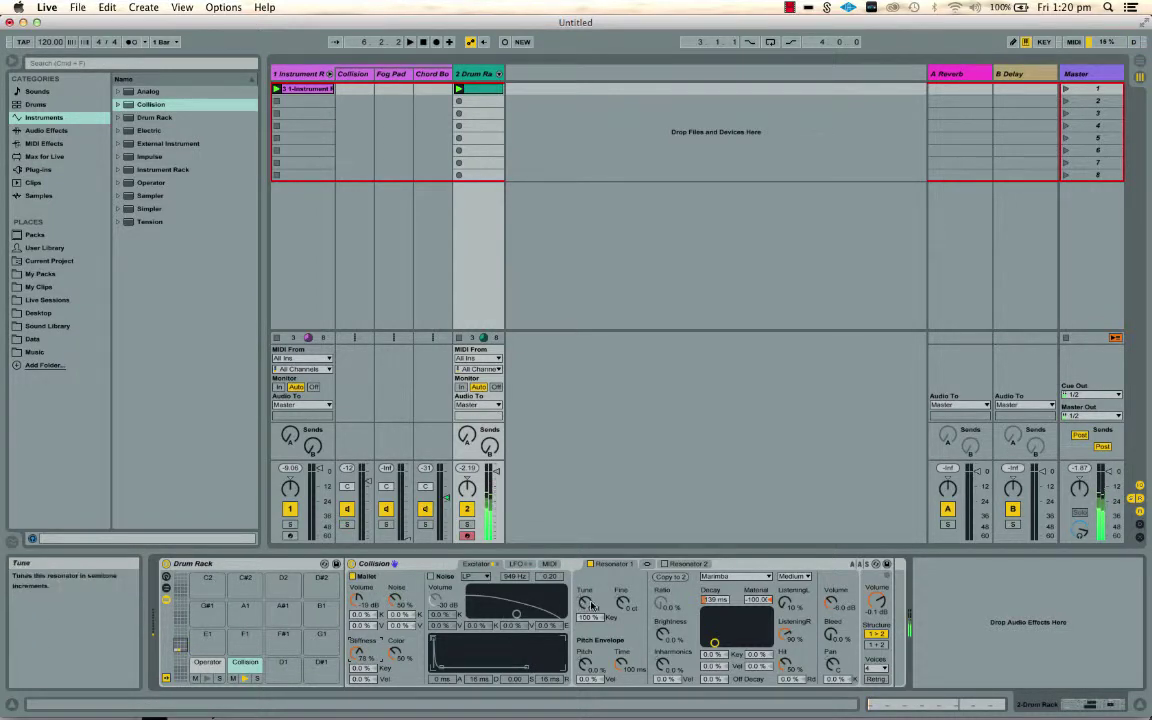
Tune Resonator 1 to -7 st and enable the noise exciter with its filter at 1.2 kHz and resonance 3.00
left_click_drag(592, 605, 592, 612)
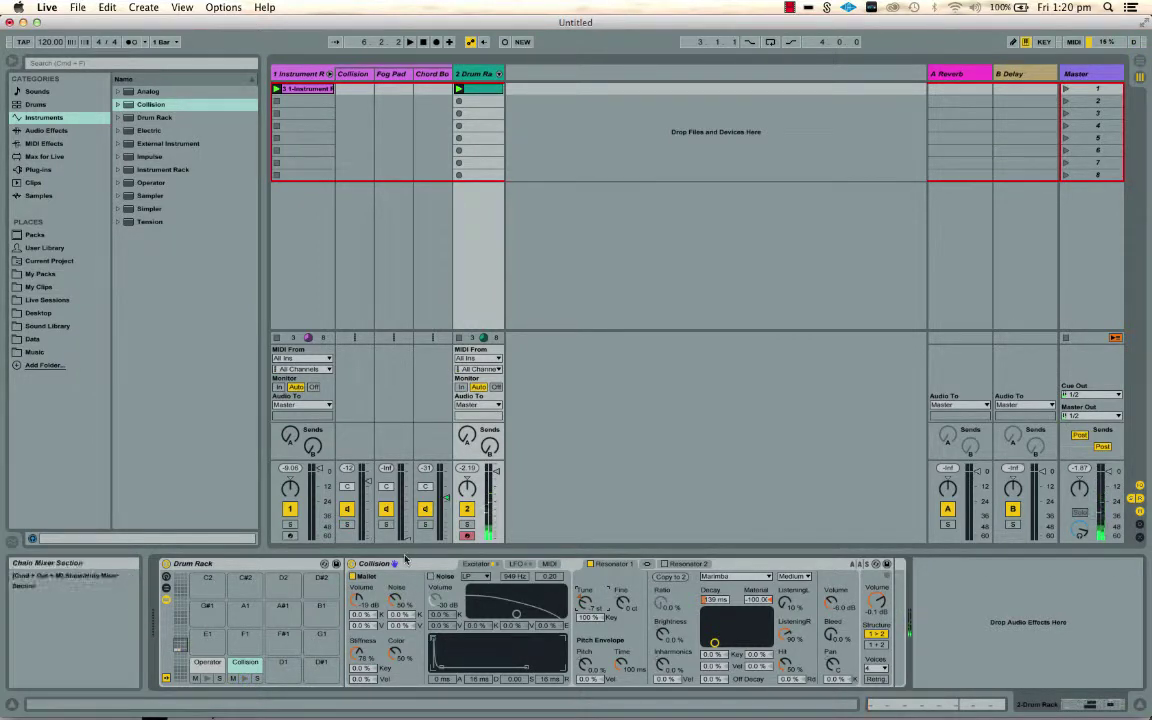
left_click(431, 576)
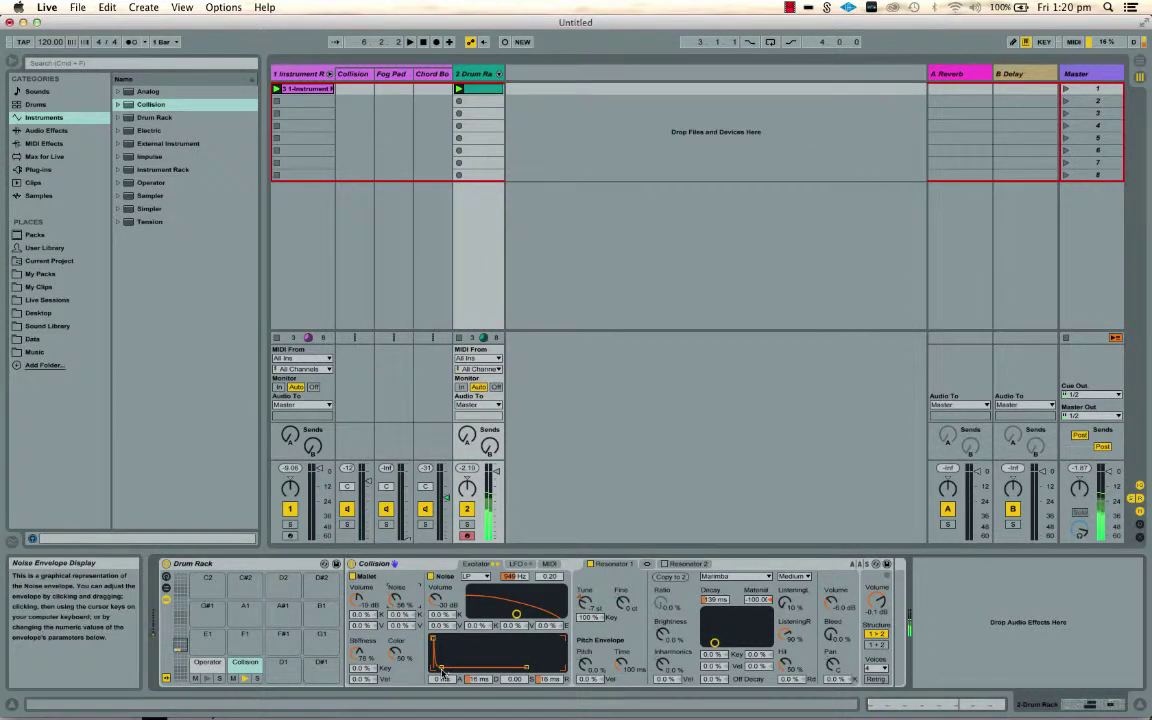
mouse_move(516, 613)
left_mouse_down()
mouse_move(518, 588)
mouse_move(501, 588)
mouse_move(530, 589)
mouse_move(520, 591)
left_mouse_up()
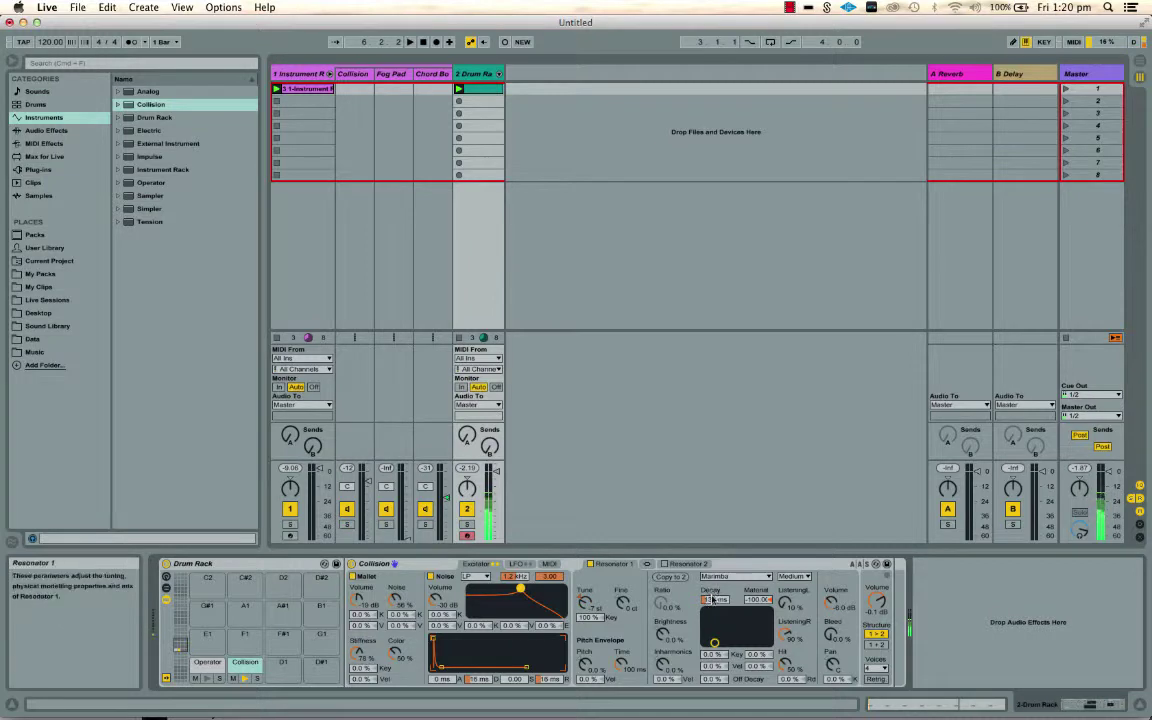
Set Resonator 1's decay to 102 ms, brightness to -54% and tune to -1 st while auditioning it with the first track's clip
left_click_drag(714, 600, 714, 610)
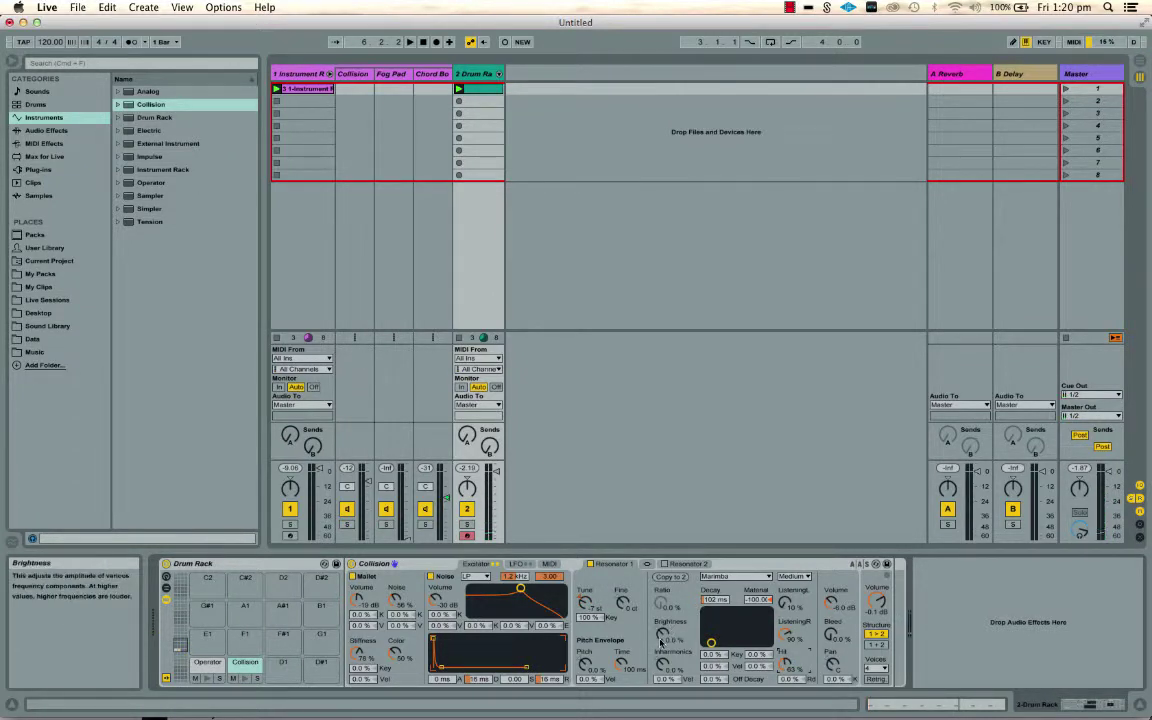
mouse_move(660, 640)
left_mouse_down()
mouse_move(660, 620)
mouse_move(662, 645)
left_mouse_up()
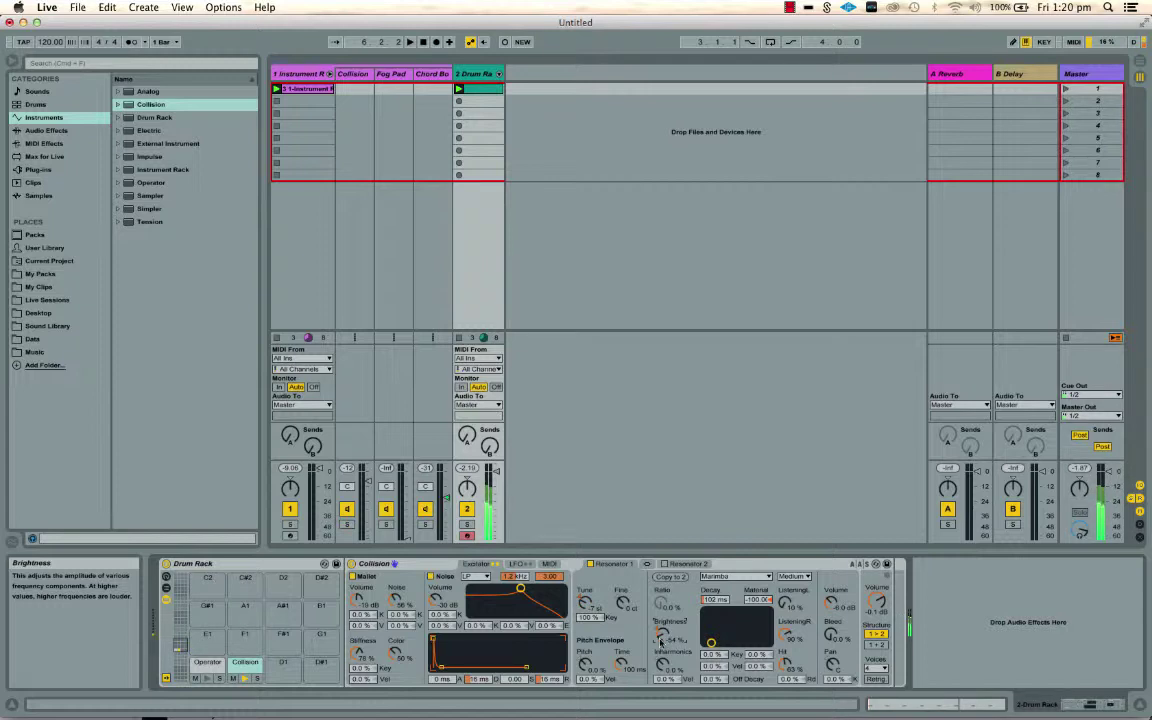
key("space")
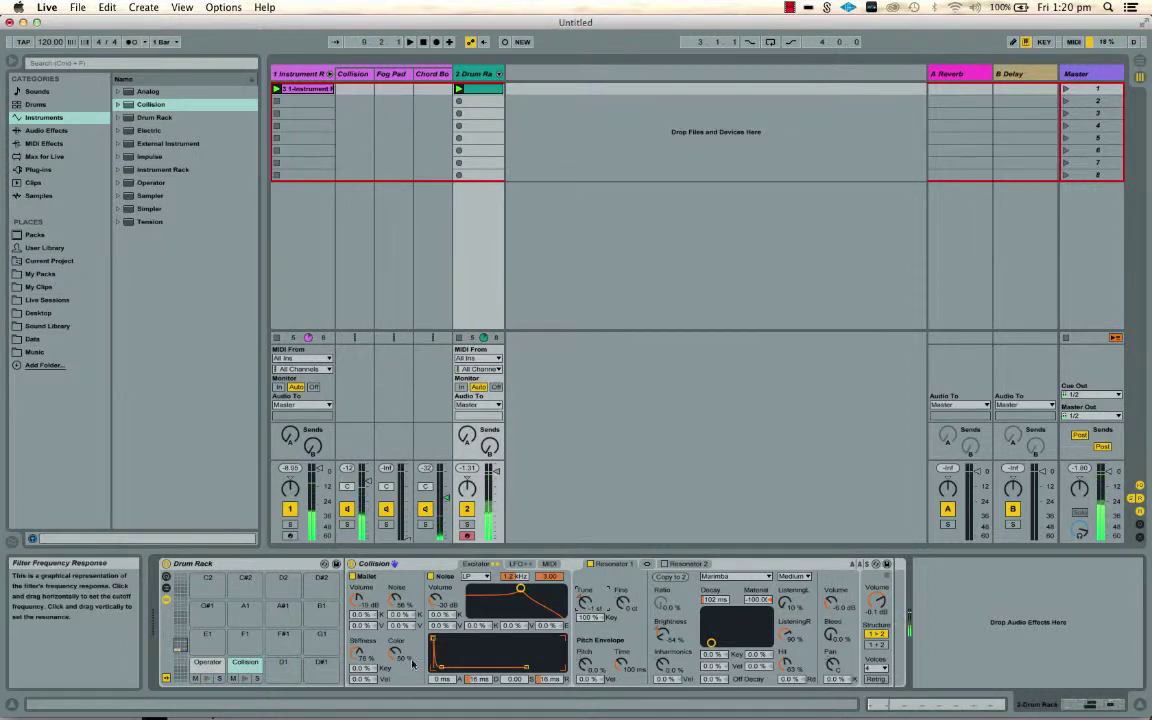
Set the mallet's noise color to 100% and its stiffness to about 23%
left_click_drag(396, 653, 396, 609)
left_click_drag(358, 653, 358, 651)
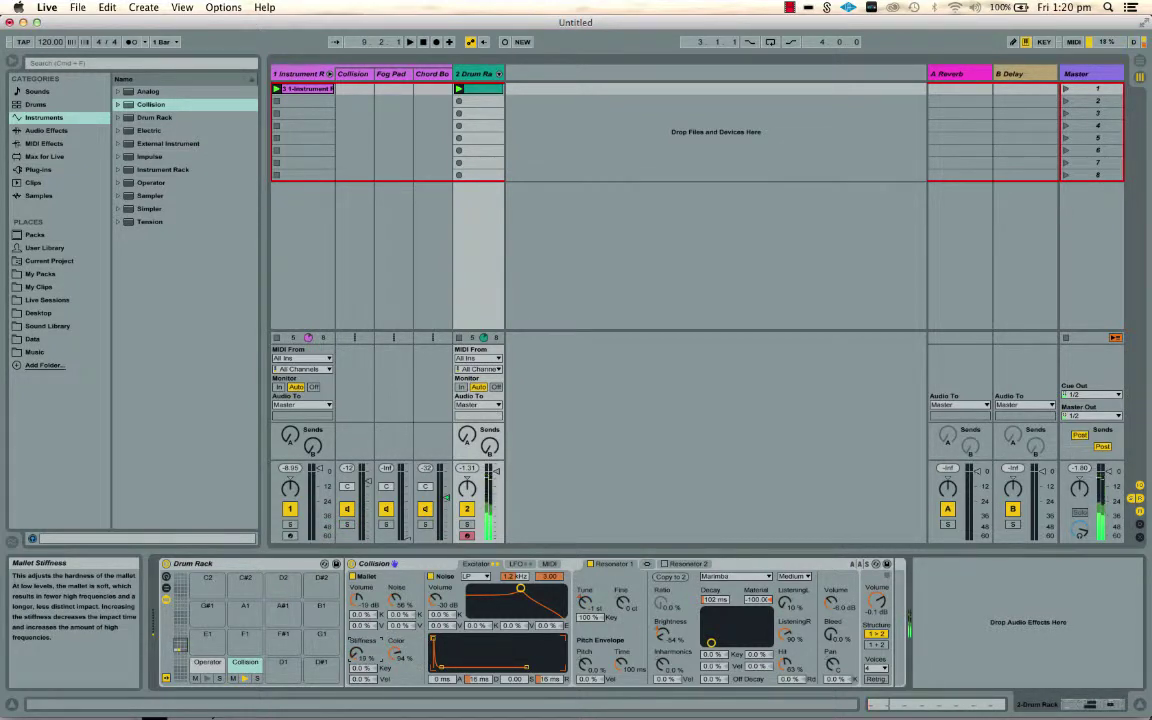
left_click_drag(358, 653, 358, 654)
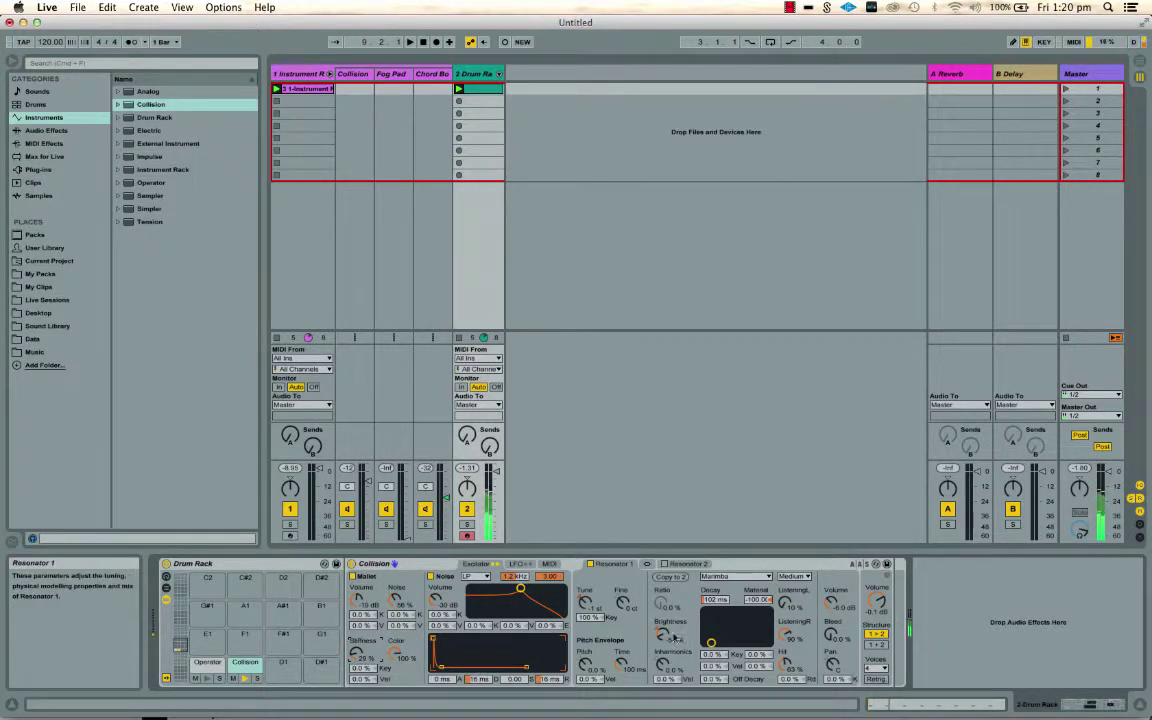
Set Resonator 1's brightness to -1.6%, inharmonics to about -68% and decay to 79 ms, and raise Collision's overall volume to its maximum
left_click_drag(675, 636, 675, 638)
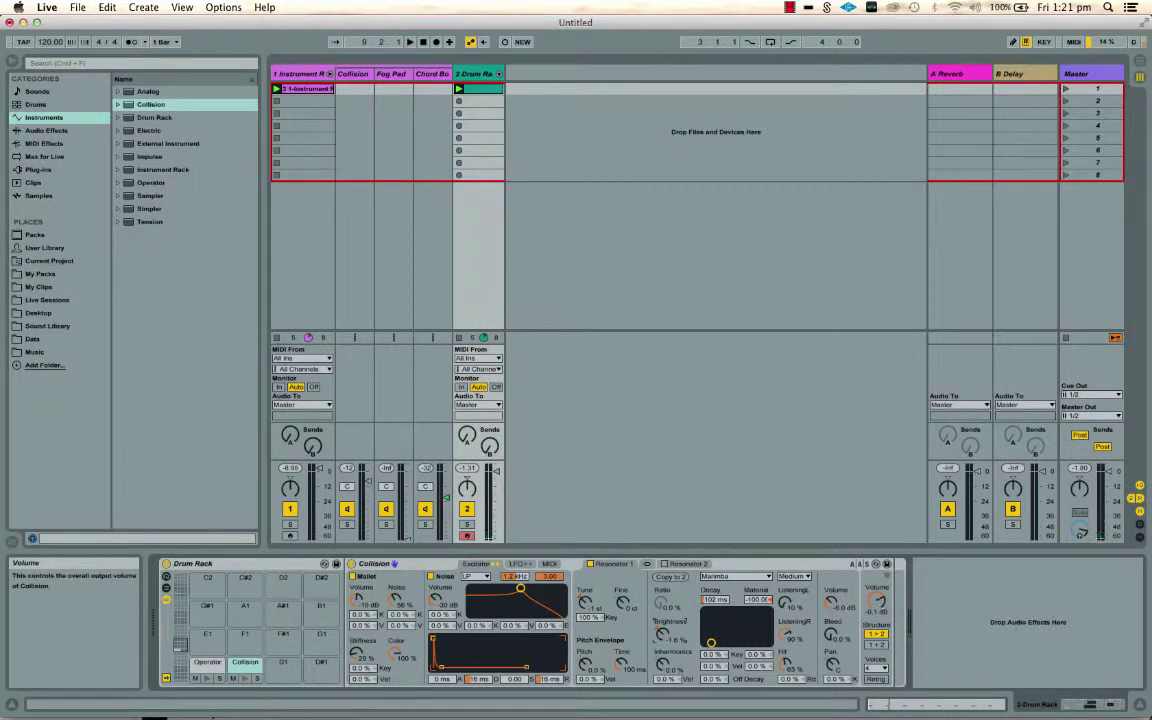
left_click_drag(877, 601, 877, 575)
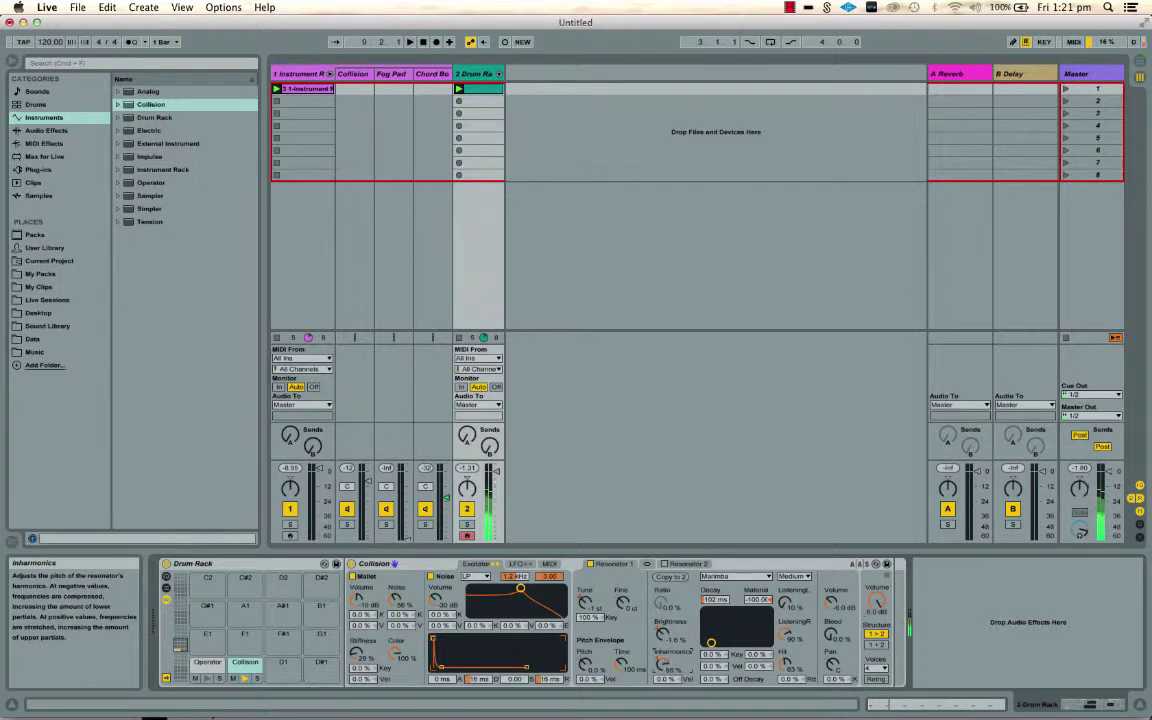
left_click_drag(662, 662, 662, 700)
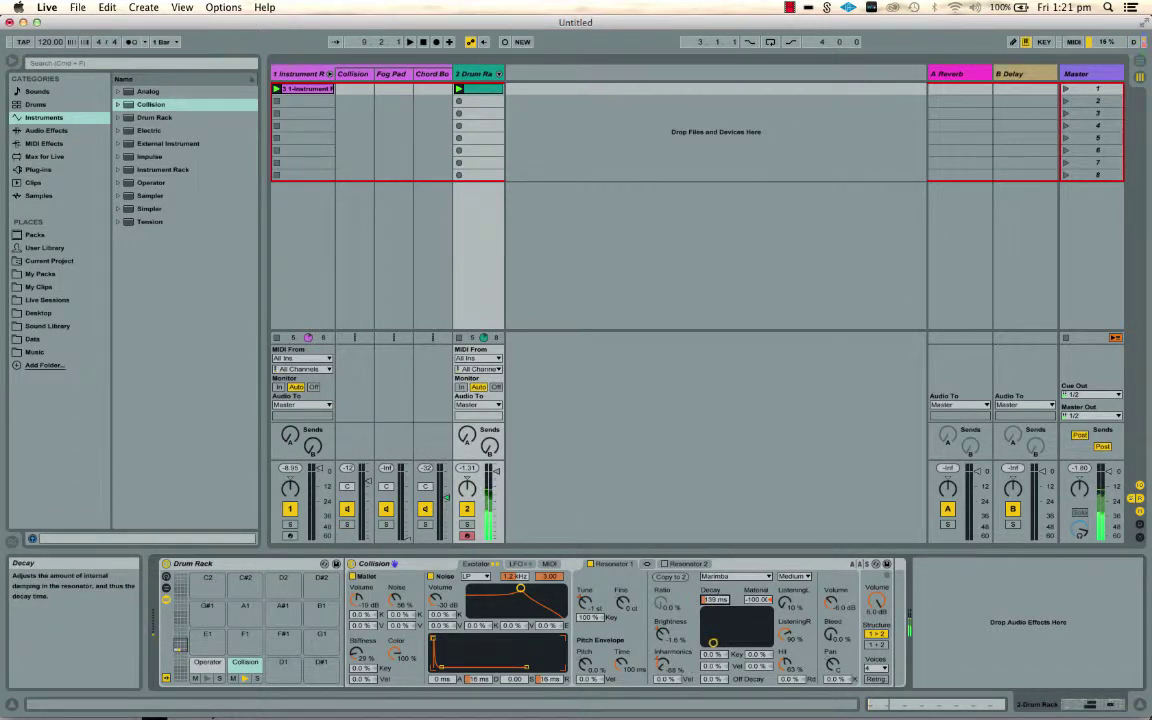
left_click_drag(713, 599, 712, 604)
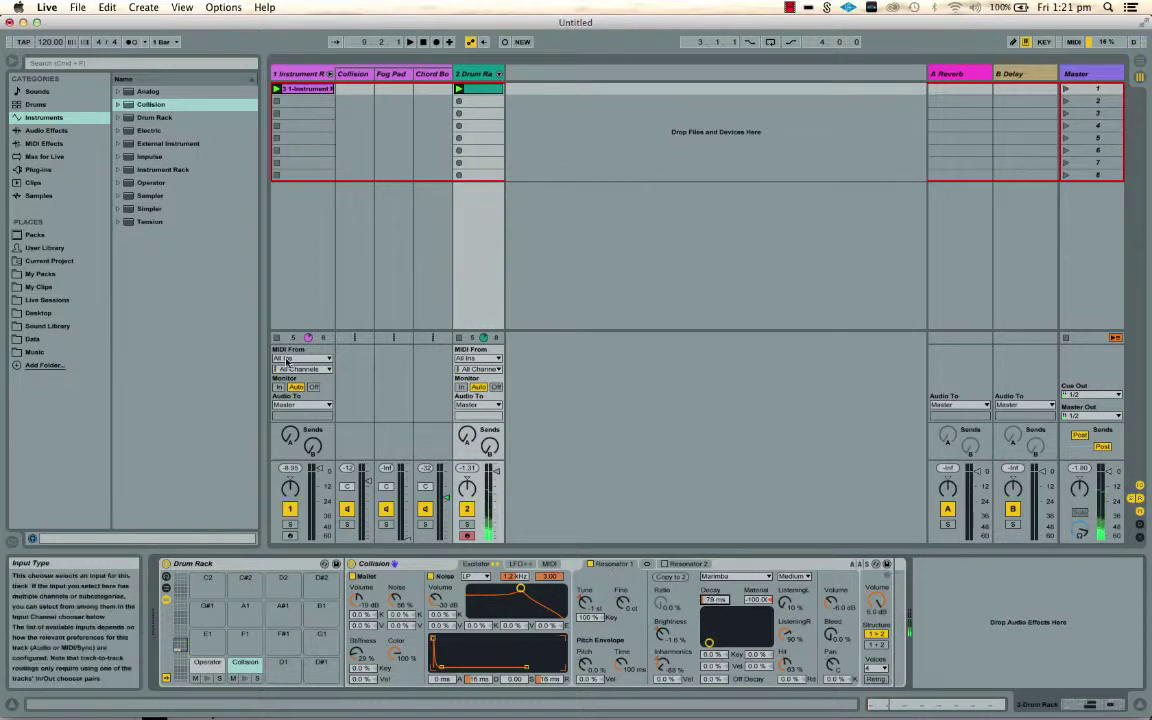
Add a Saturator audio effect directly after Collision in the C#1 pad's device chain
left_click(46, 130)
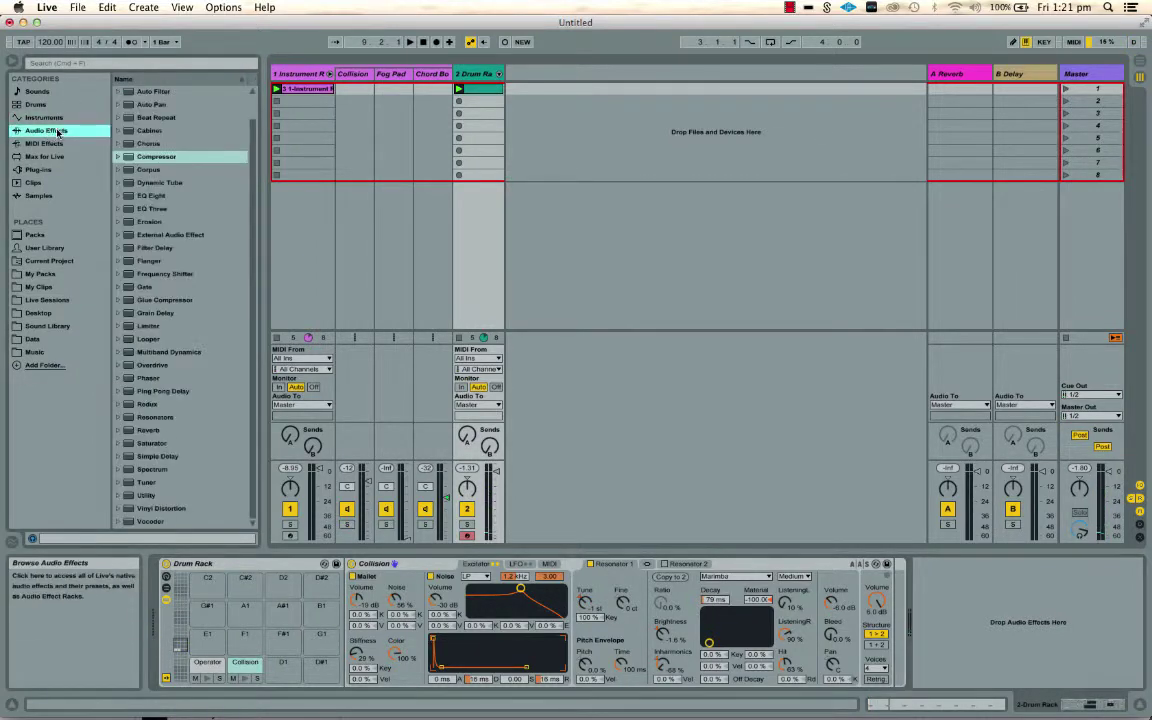
left_click(145, 443)
left_click_drag(887, 630, 890, 627)
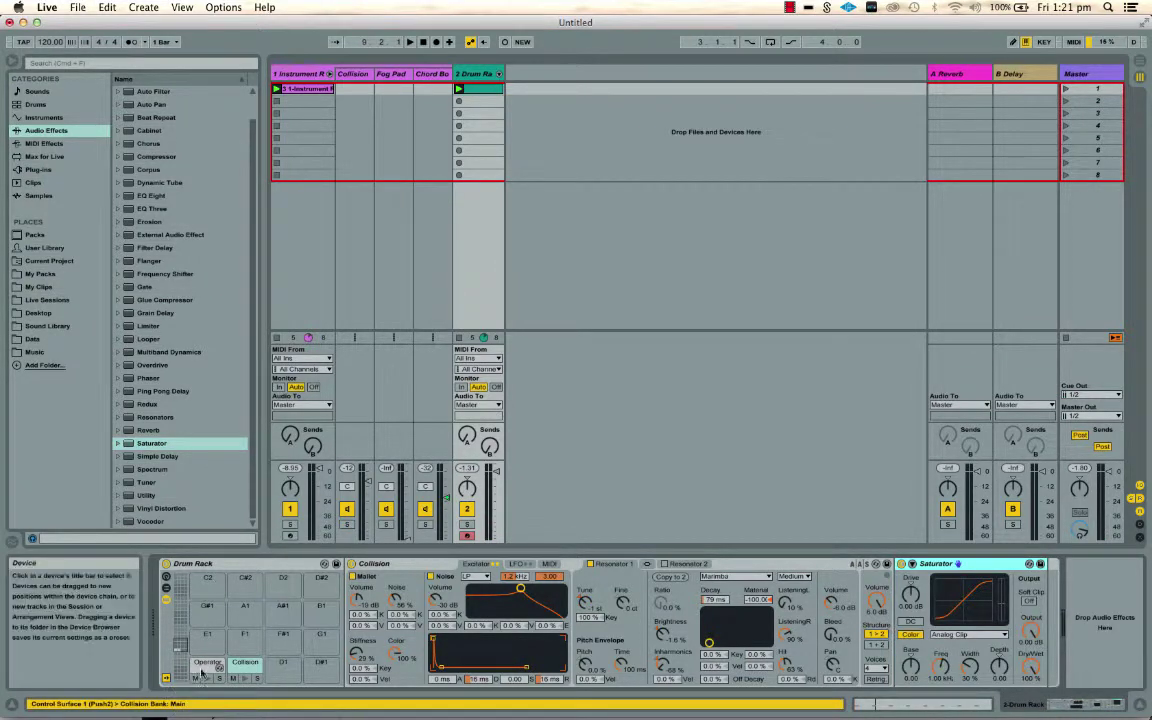
Try Saturator's soft sine shape, settle on Medium Curve, and raise the drive to about 24.6 dB
left_click_drag(911, 594, 911, 553)
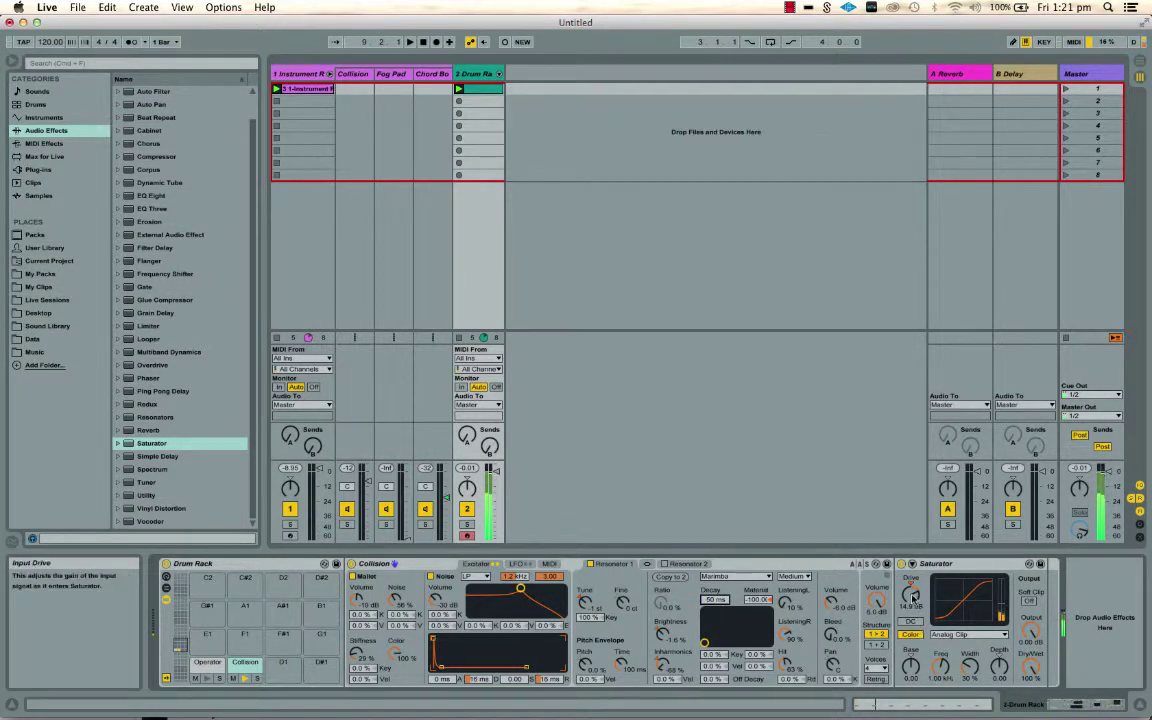
left_click(965, 635)
left_click(957, 645)
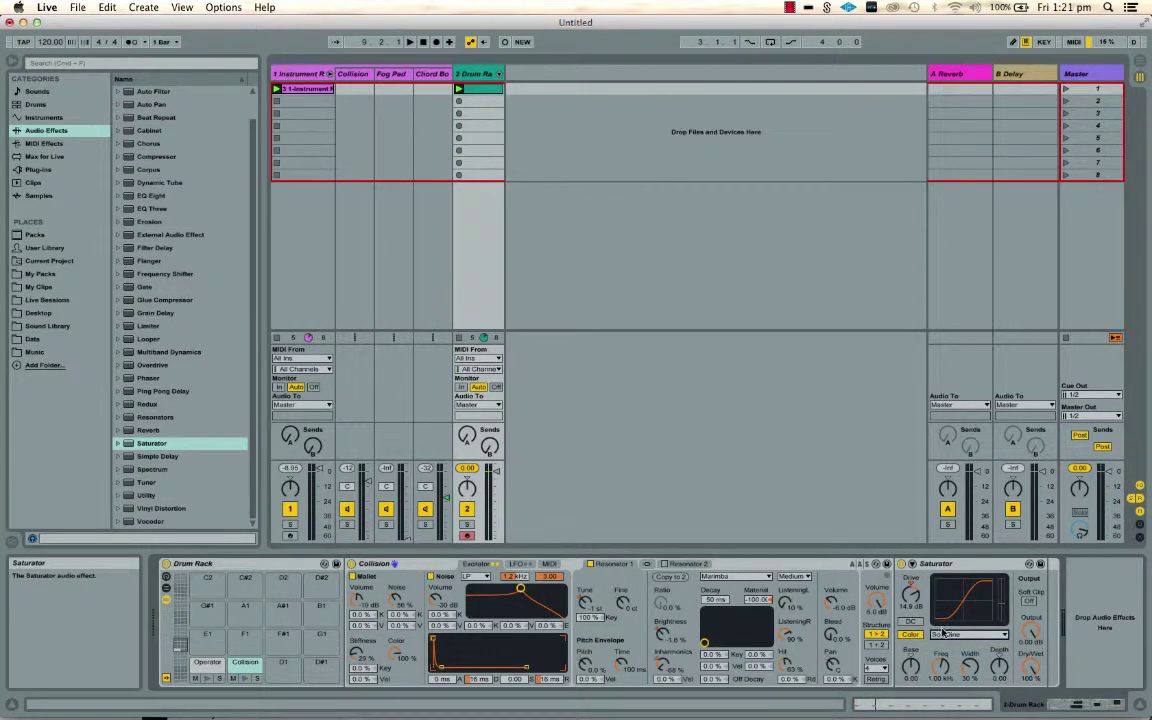
left_click(958, 634)
left_click(948, 662)
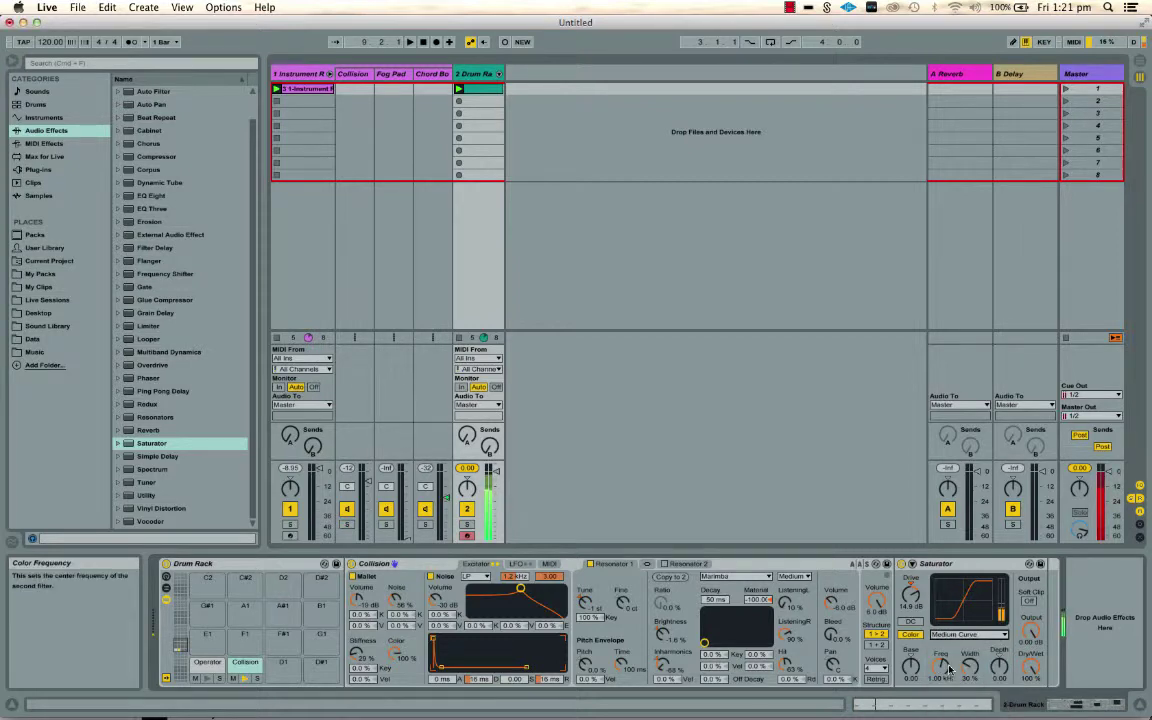
left_click_drag(911, 595, 913, 555)
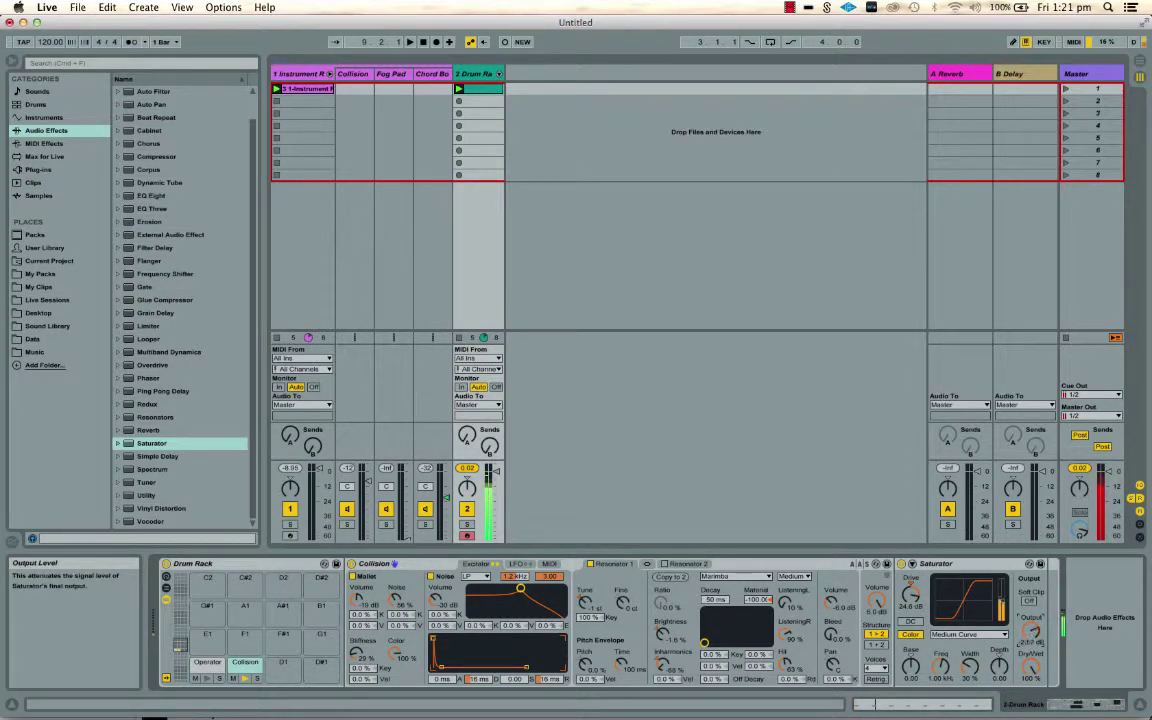
Set Saturator's output level to -10.6 dB and its drive to 24.0 dB
left_click_drag(1031, 630, 1031, 648)
left_click_drag(911, 592, 911, 566)
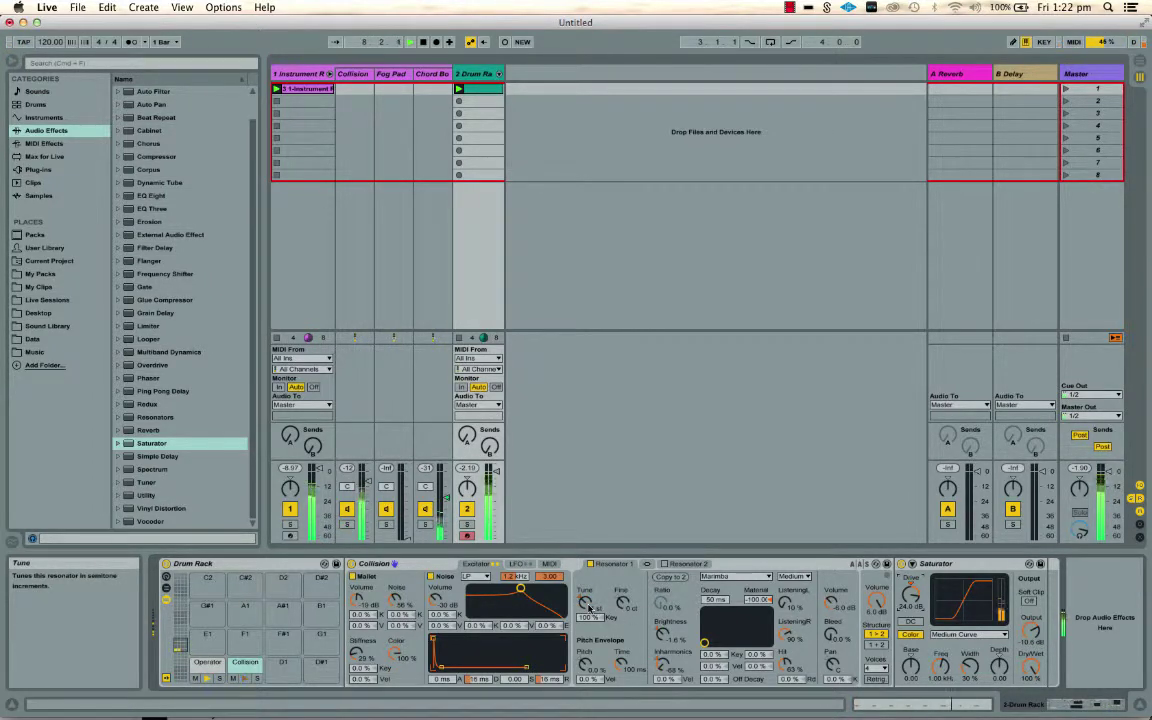
In the drum clip, shift the second-to-last Collision note slightly earlier around 2.4.3, and return to the track's devices
key("shift+Tab")
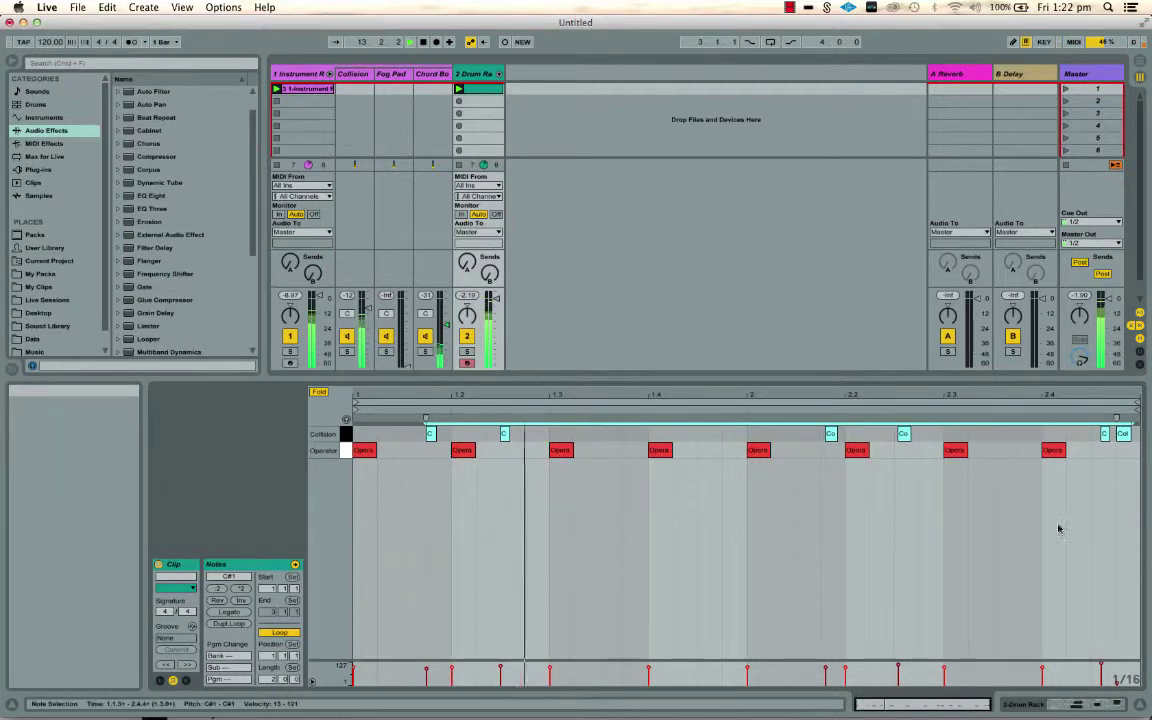
left_click(1100, 436)
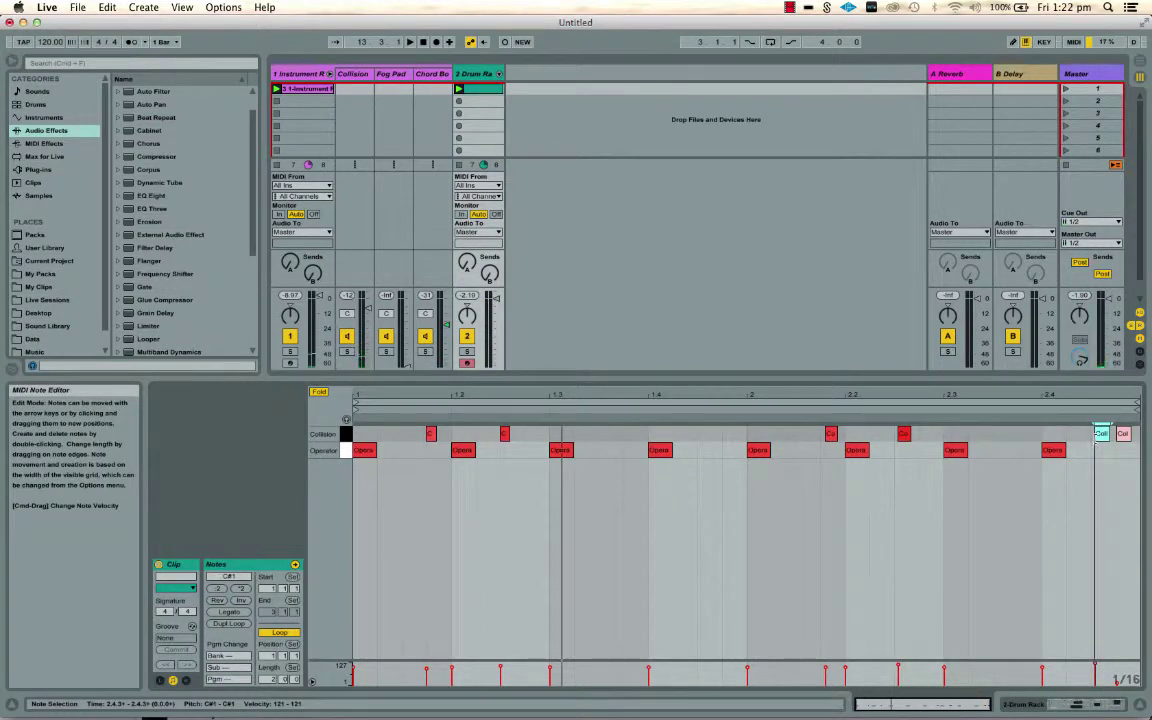
left_click(1100, 434)
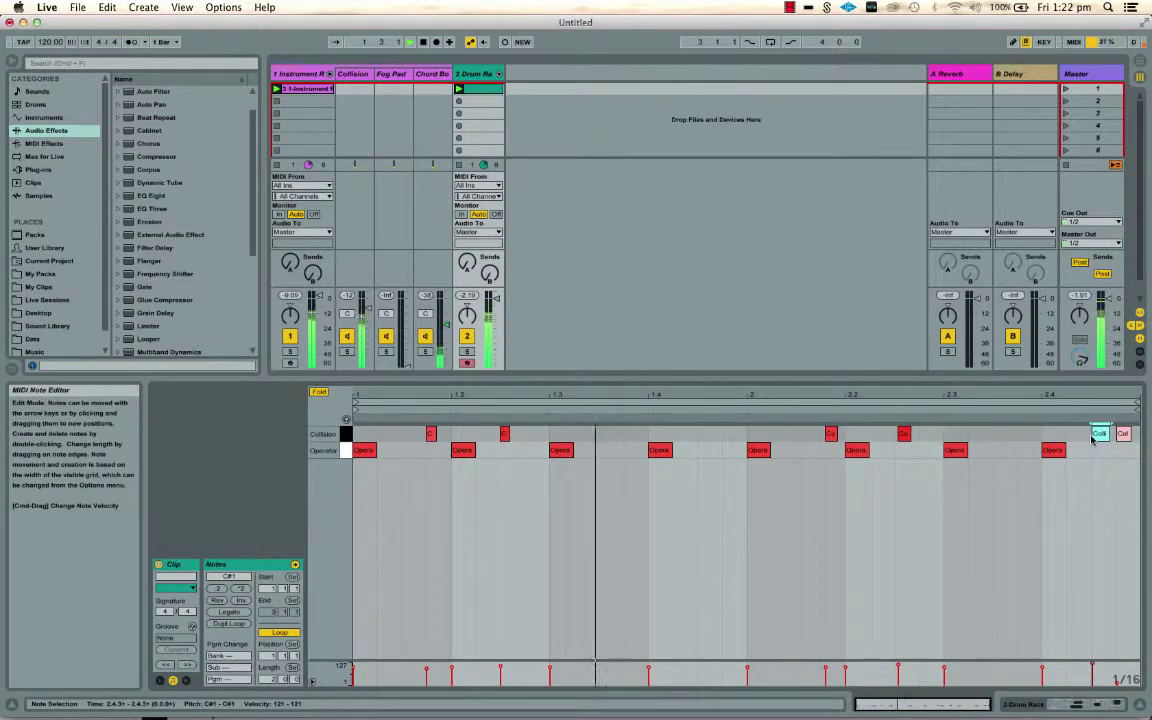
double_click(476, 73)
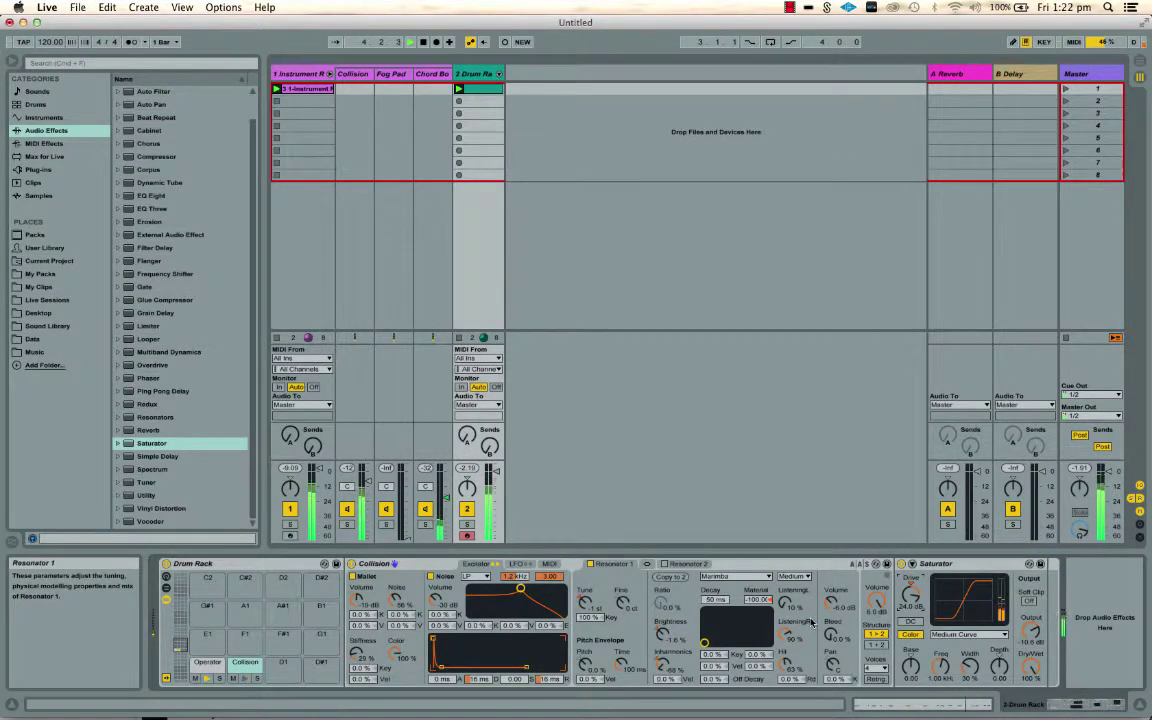
Set Resonator 1's decay to 79 ms and raise its brightness to about 76%
mouse_move(714, 600)
left_mouse_down()
mouse_move(714, 563)
mouse_move(716, 605)
mouse_move(714, 596)
left_mouse_up()
left_click(662, 633)
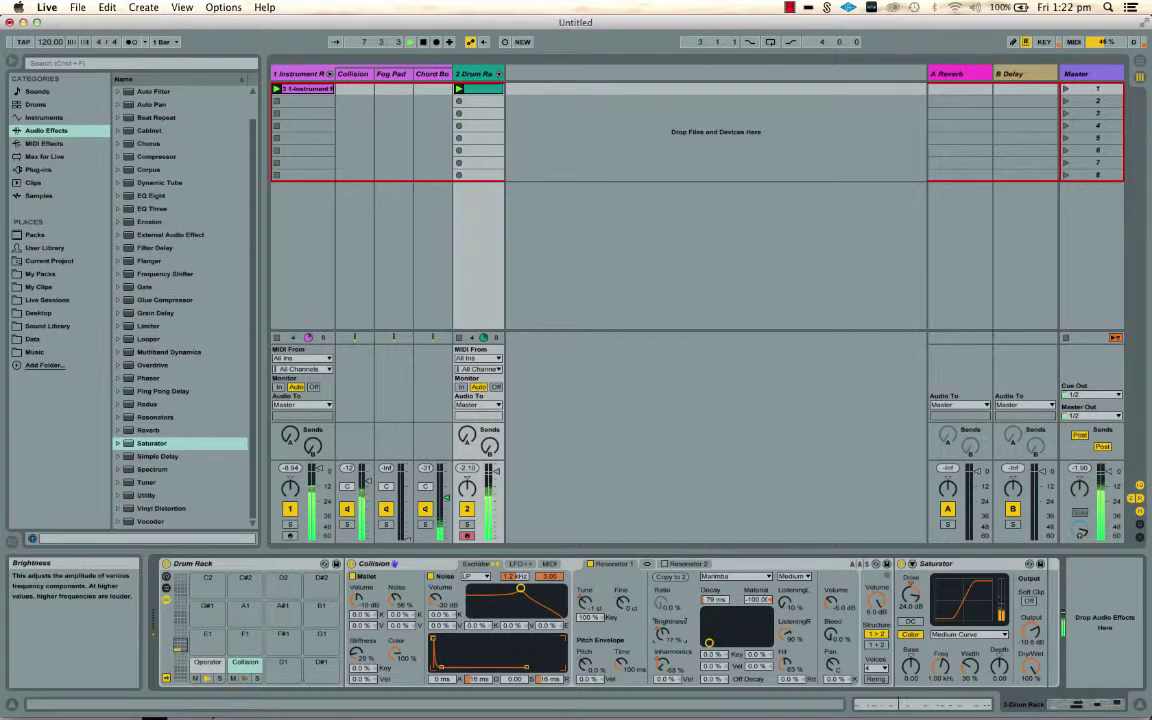
left_click_drag(662, 633, 662, 630)
left_click_drag(662, 633, 662, 641)
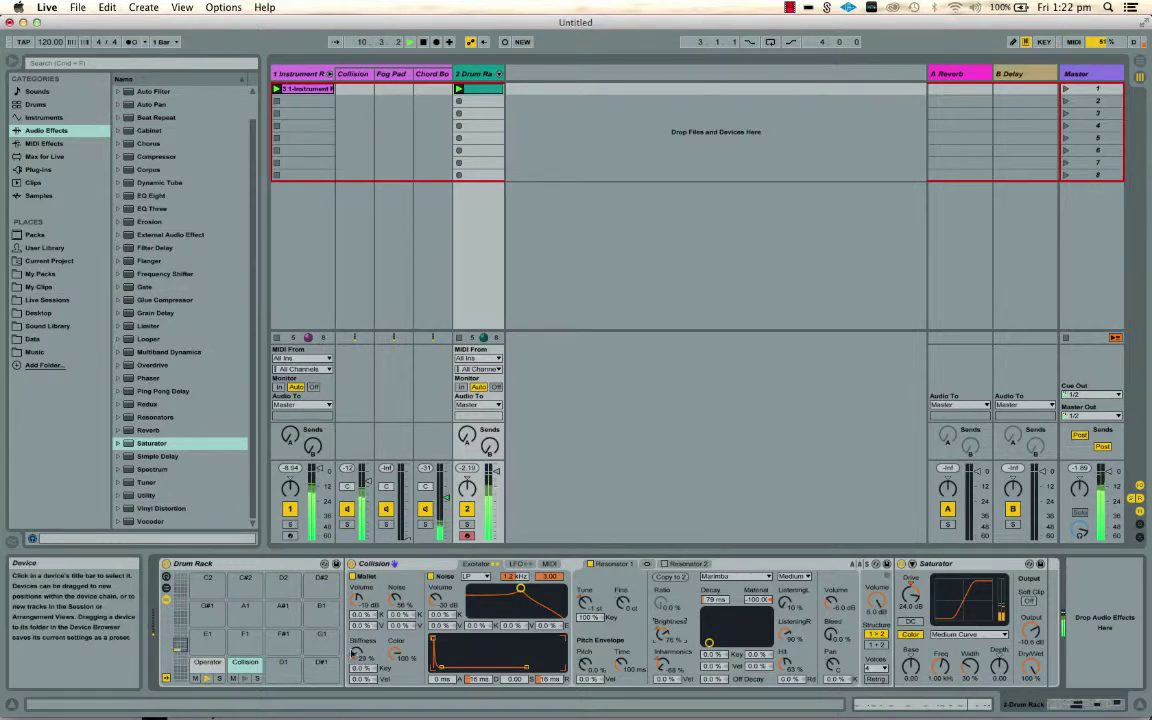
Raise Collision's mallet stiffness to 100% and set the noise envelope decay time to 14 ms
left_click_drag(357, 653, 357, 639)
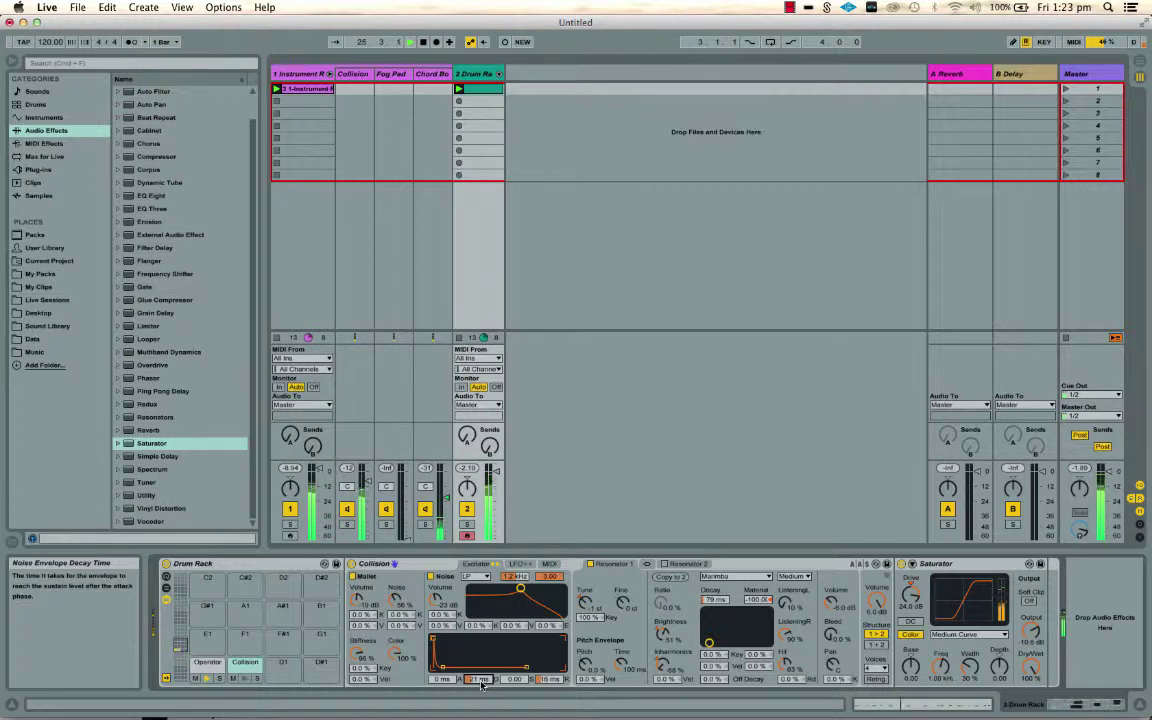
left_click_drag(481, 682, 481, 690)
mouse_move(358, 654)
left_mouse_down()
mouse_move(358, 712)
mouse_move(358, 640)
left_mouse_up()
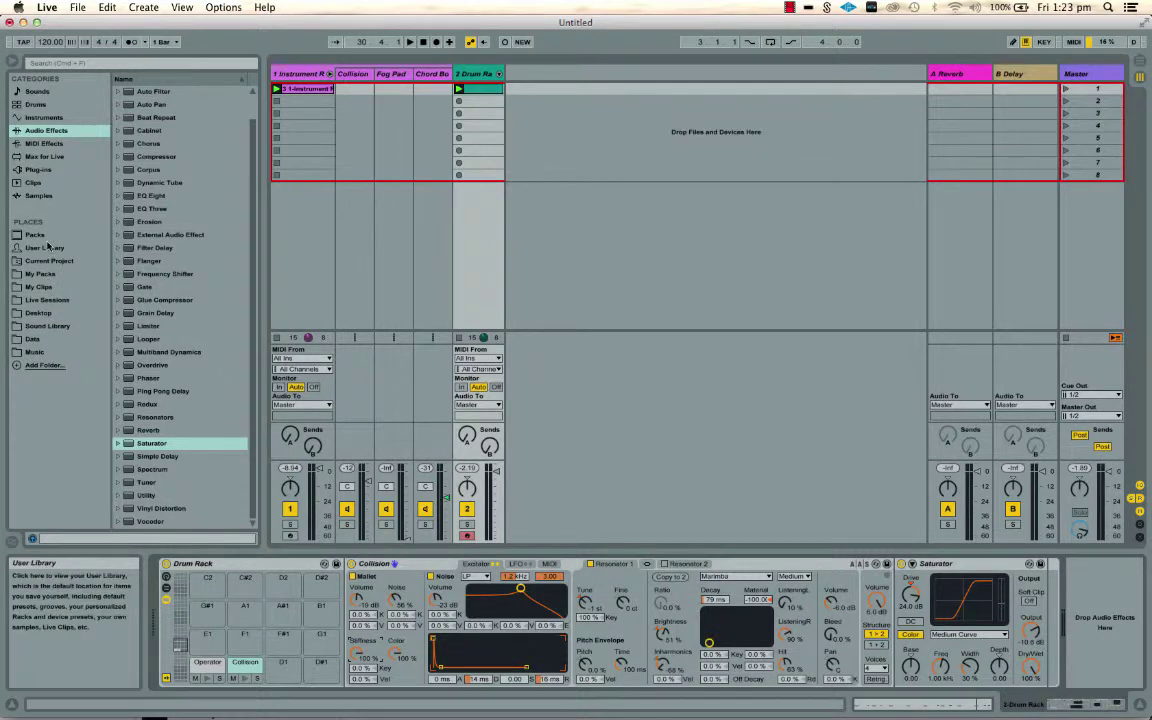
Load the recorded sample 0001 3-Audio.wav from the Live Sessions folder onto the empty E1 pad of the Drum Rack
left_click(43, 326)
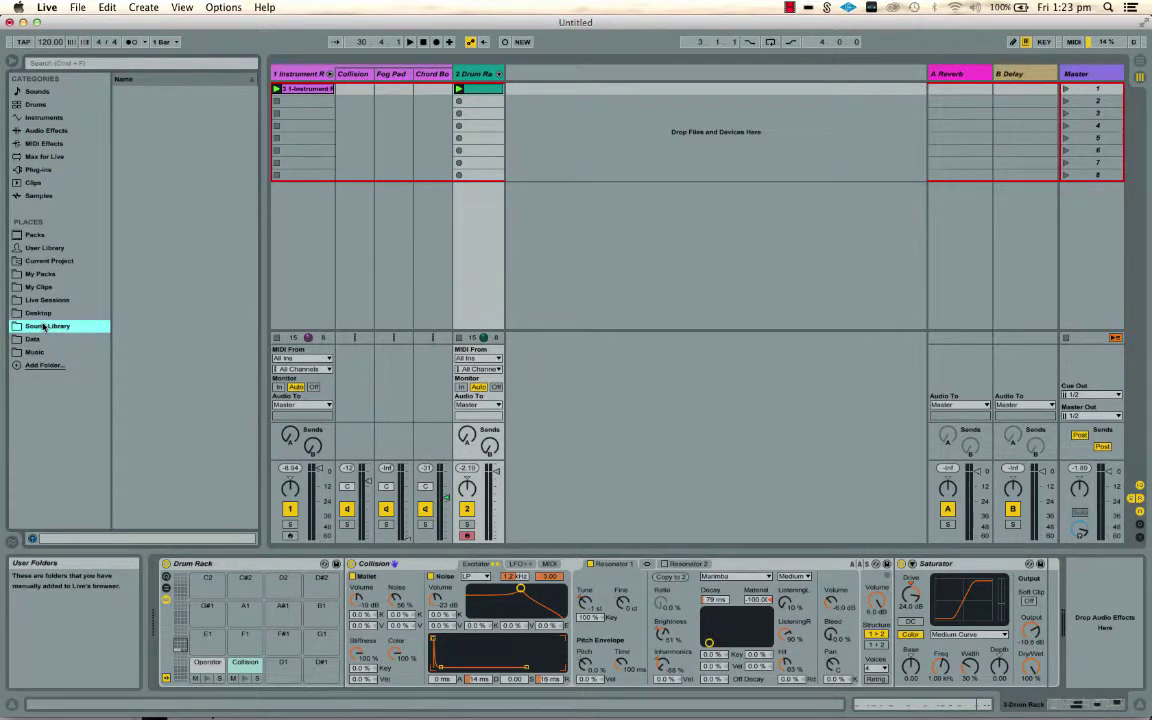
left_click(42, 285)
left_click(45, 299)
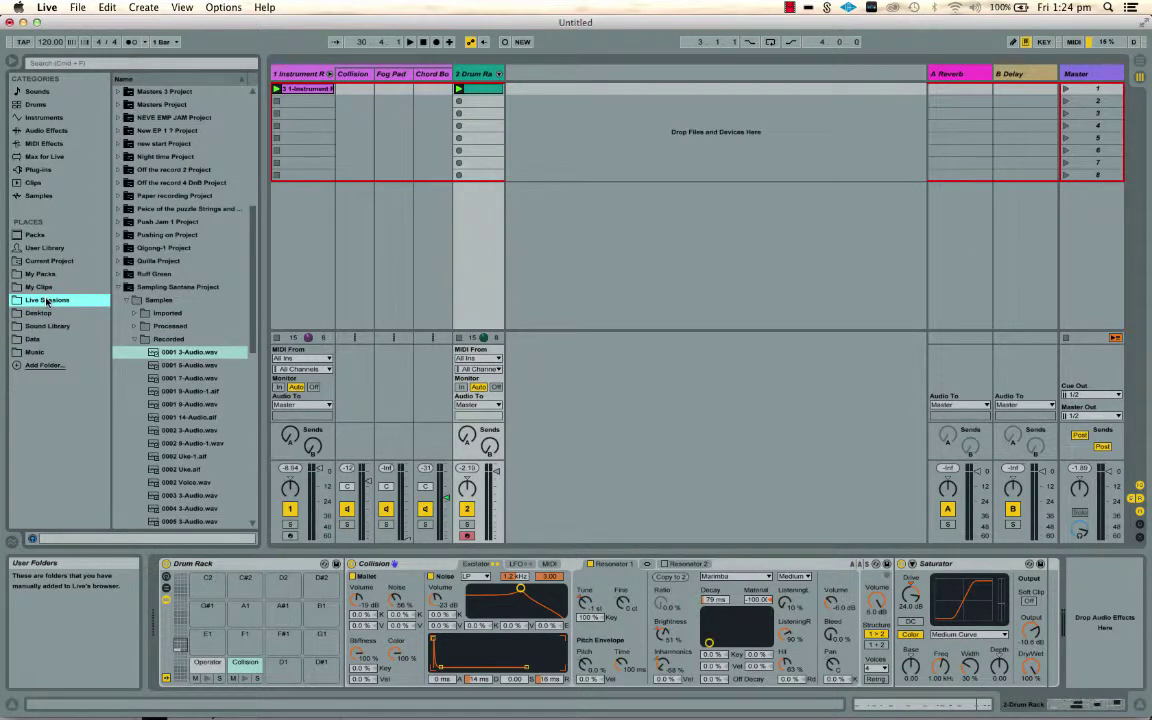
key("Right")
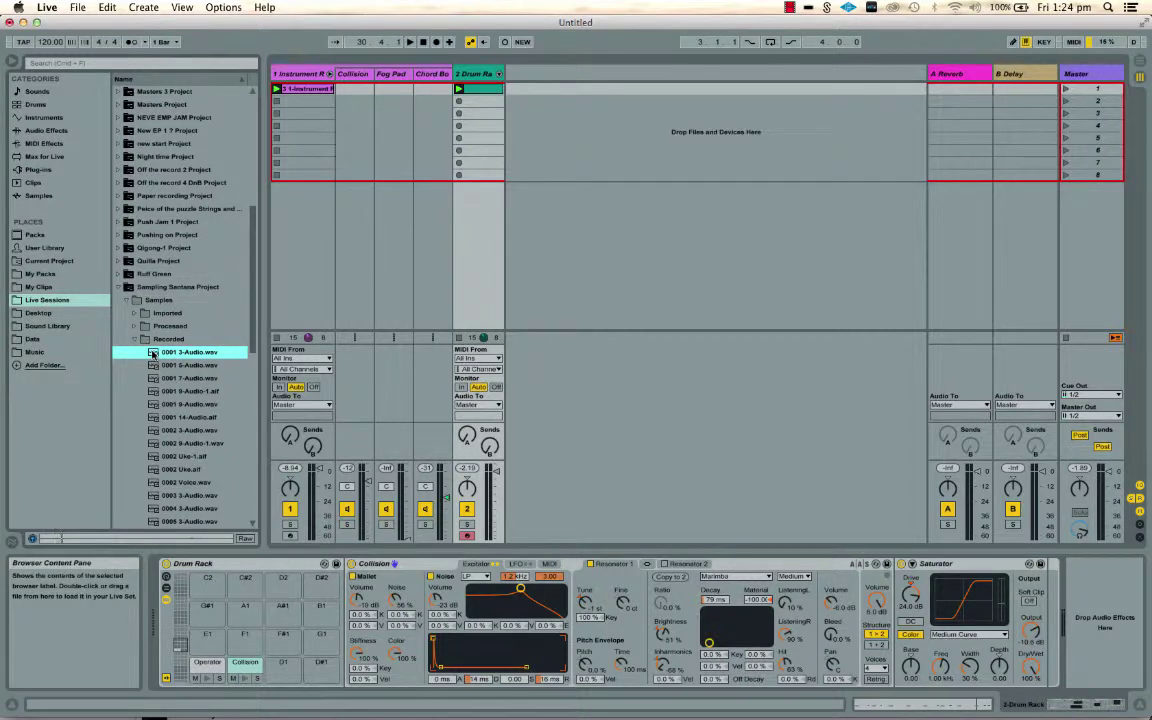
left_click_drag(152, 354, 204, 645)
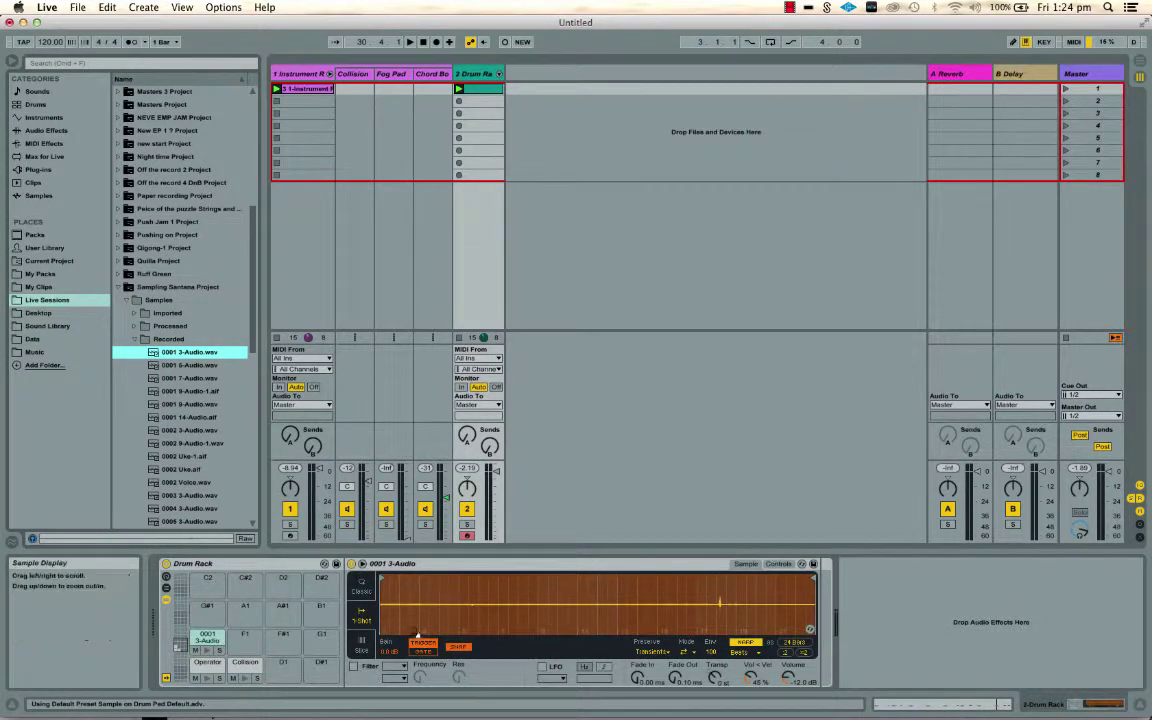
Raise the E1 sample's gain to 24 dB, start it at the loud spike near its end, and turn warping off
mouse_move(389, 651)
left_mouse_down()
mouse_move(389, 565)
mouse_move(732, 590)
left_mouse_up()
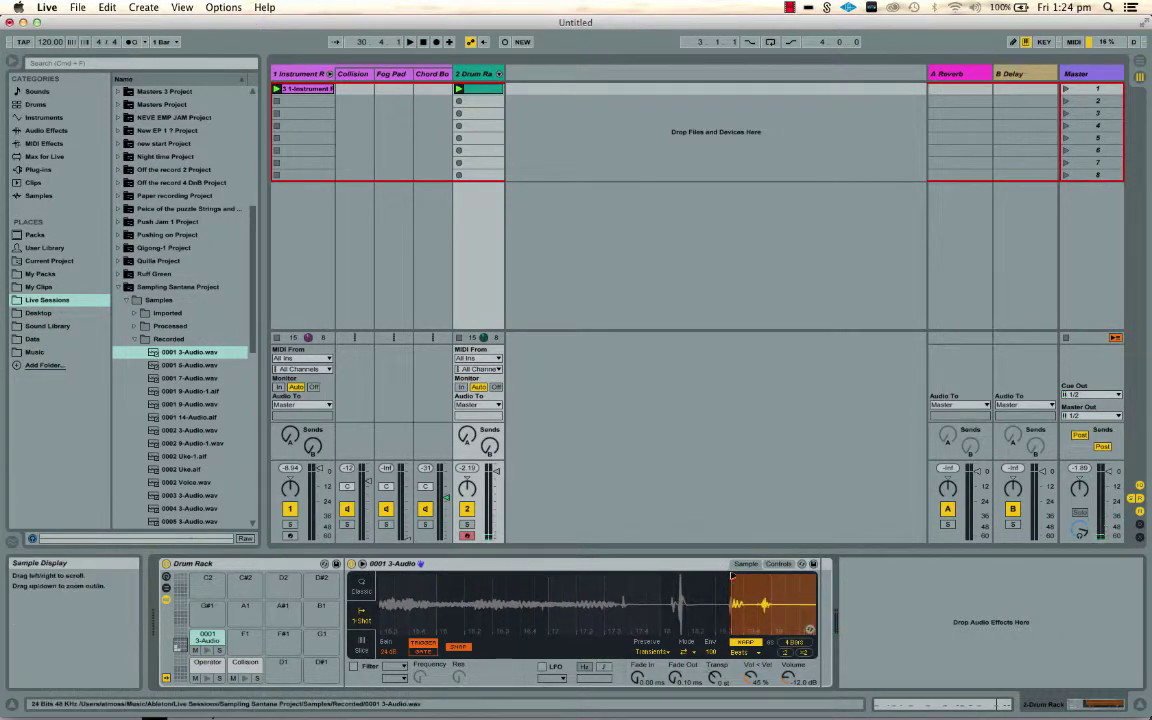
left_click_drag(731, 578, 679, 578)
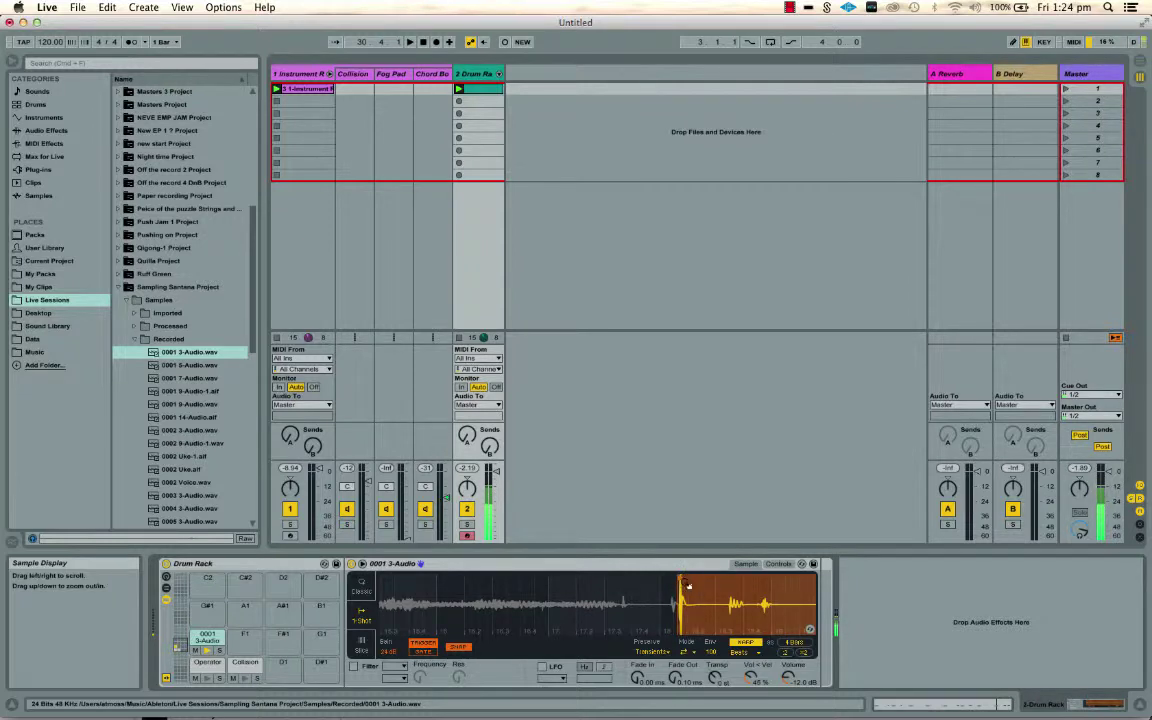
left_click(744, 643)
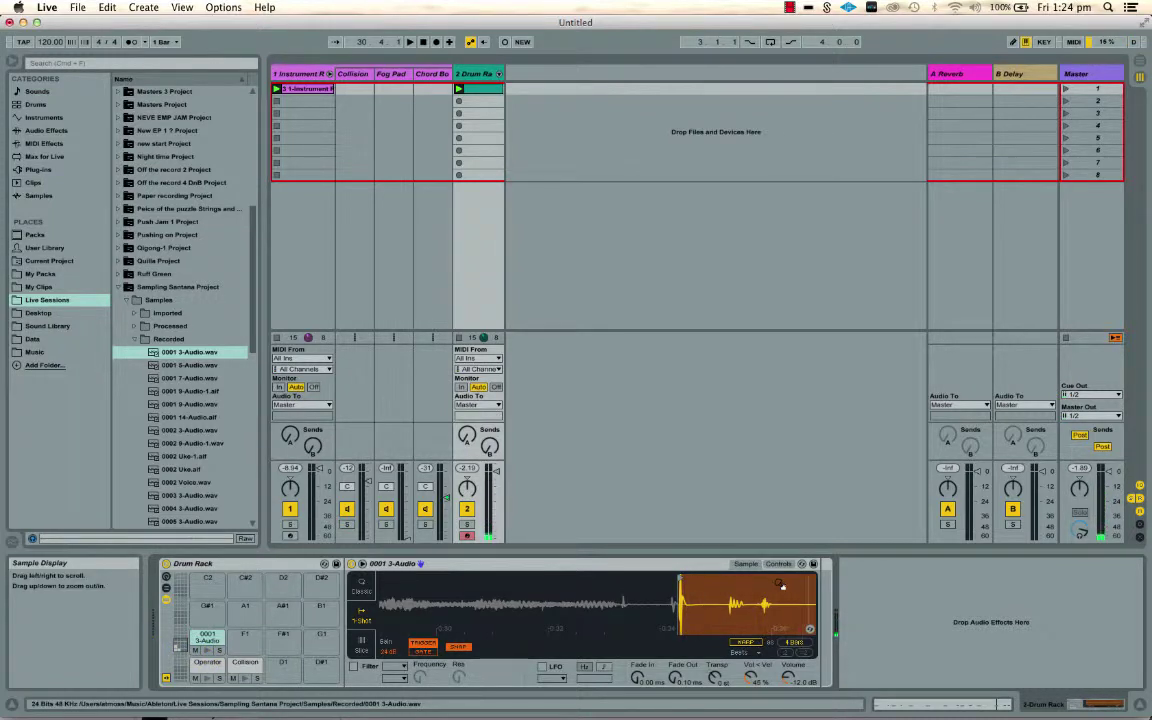
Trim the sample's end to just after the loud spike and set the fade out to 474 ms
scroll(751, 586, "right", 5)
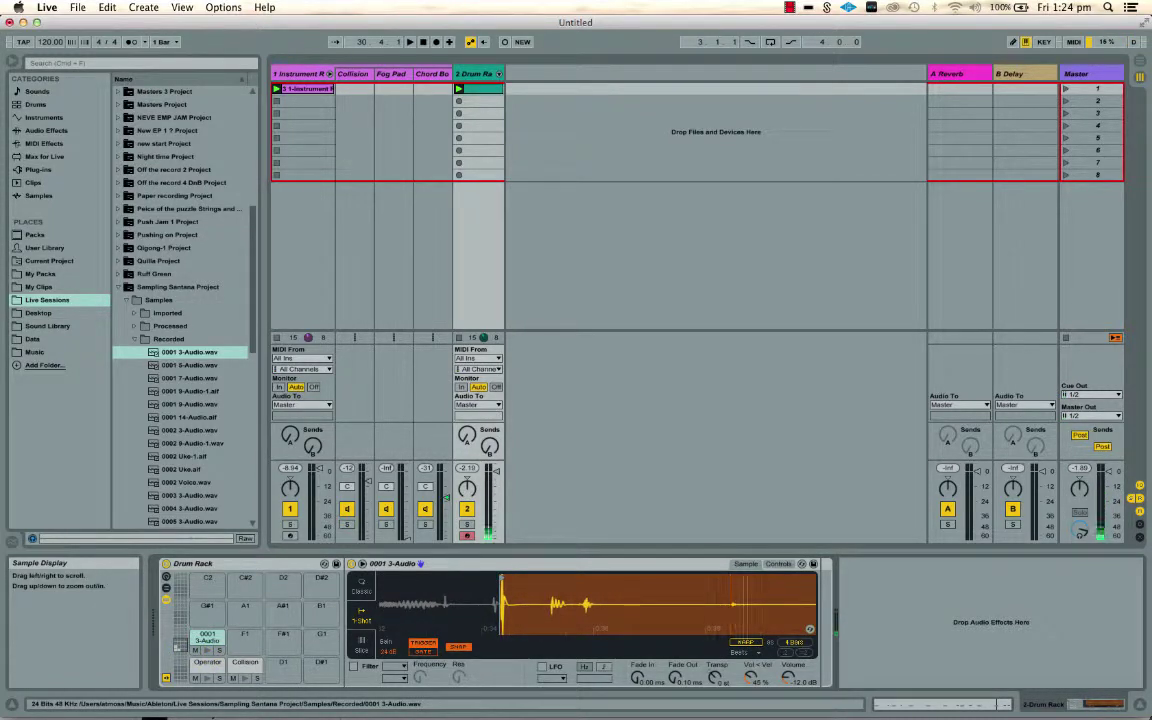
left_click_drag(751, 586, 751, 518)
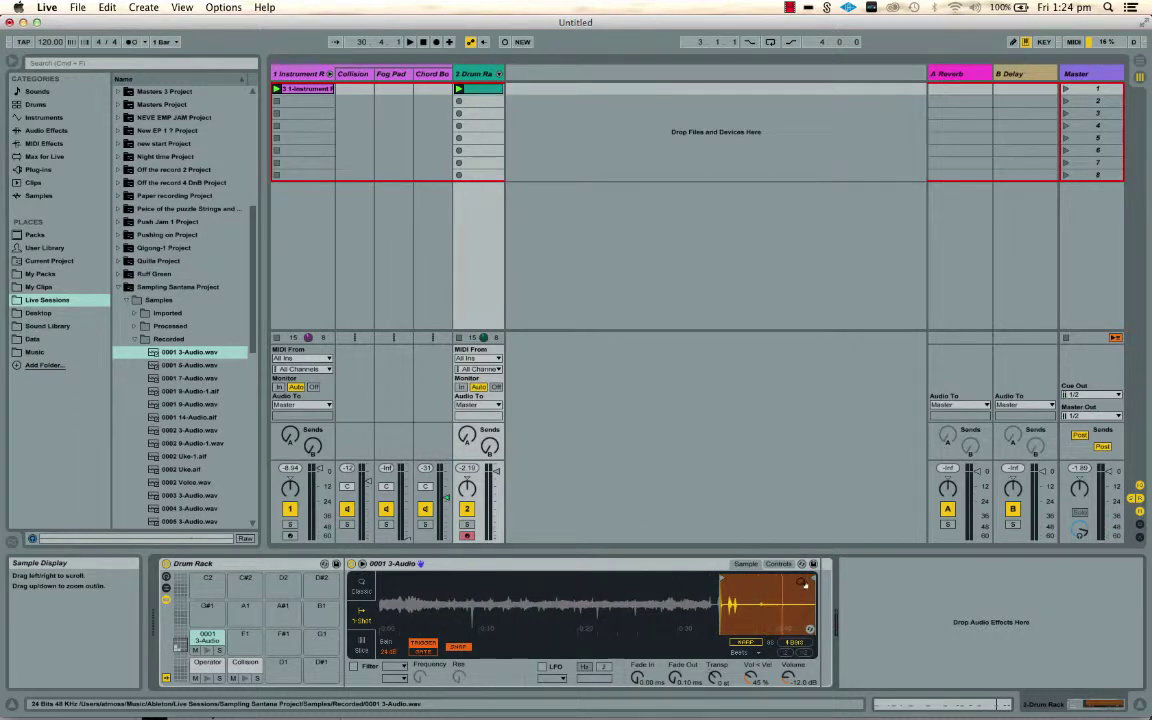
left_click_drag(810, 578, 722, 578)
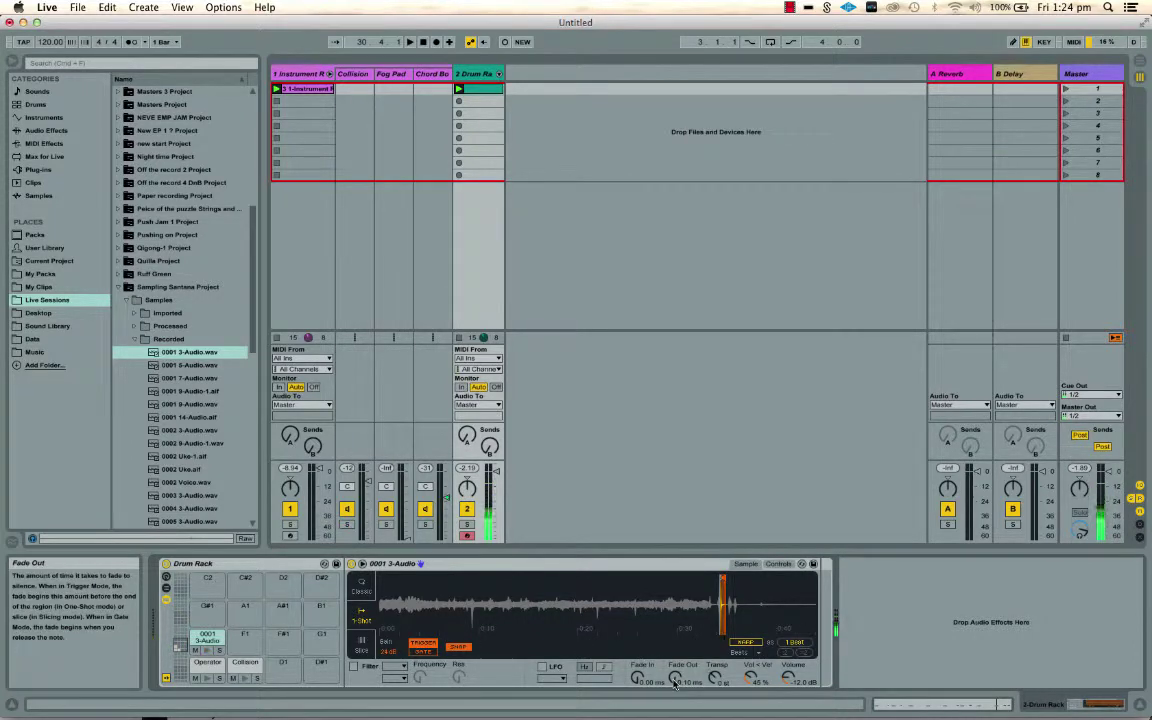
left_click_drag(675, 680, 674, 679)
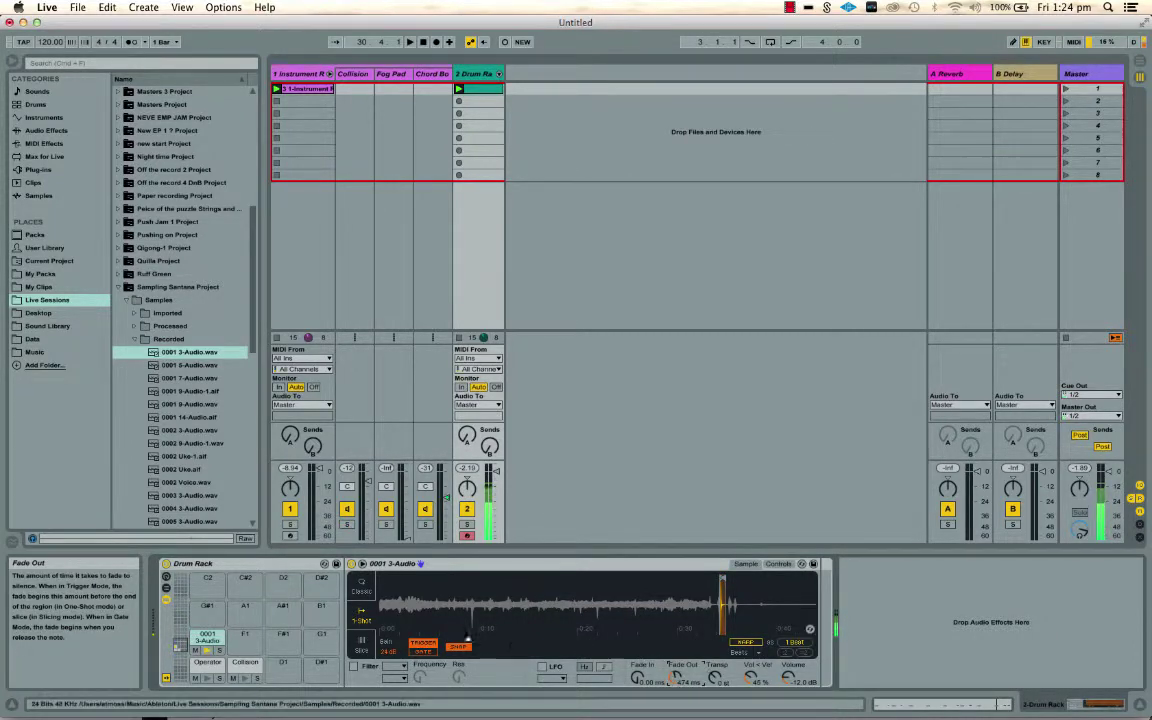
Duplicate the E1 pad's sampled sound onto the F1 pad
mouse_move(473, 614)
left_mouse_down()
mouse_move(473, 640)
mouse_move(474, 613)
left_mouse_up()
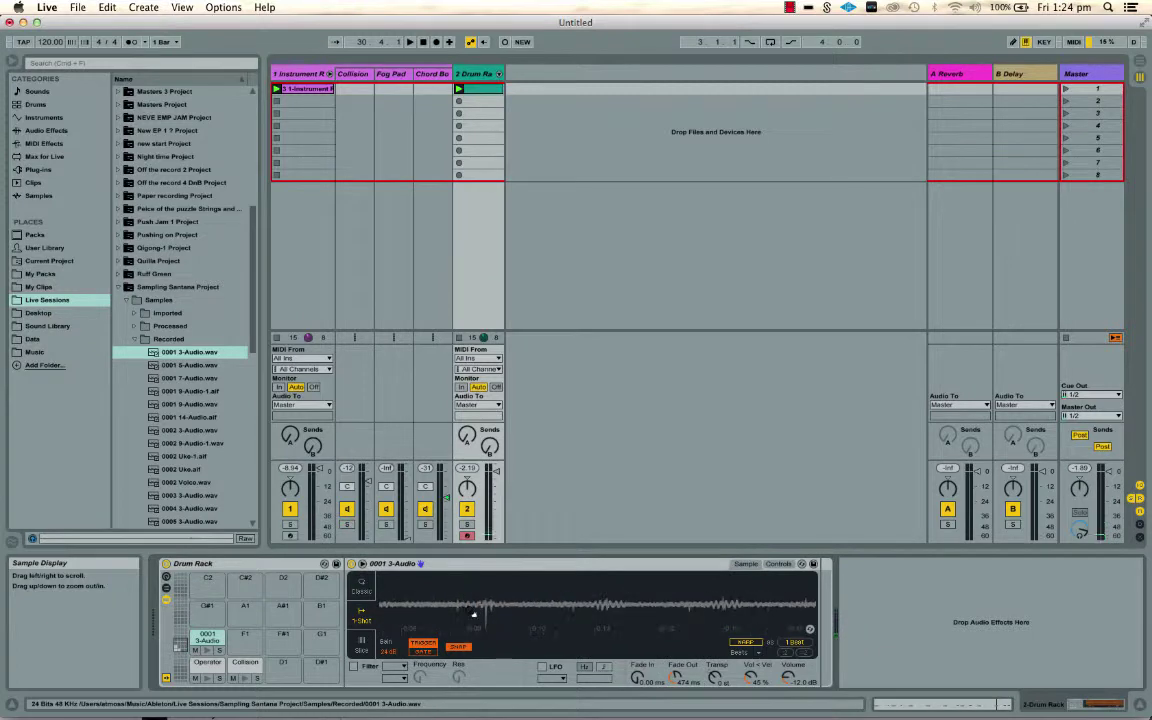
left_click(207, 640)
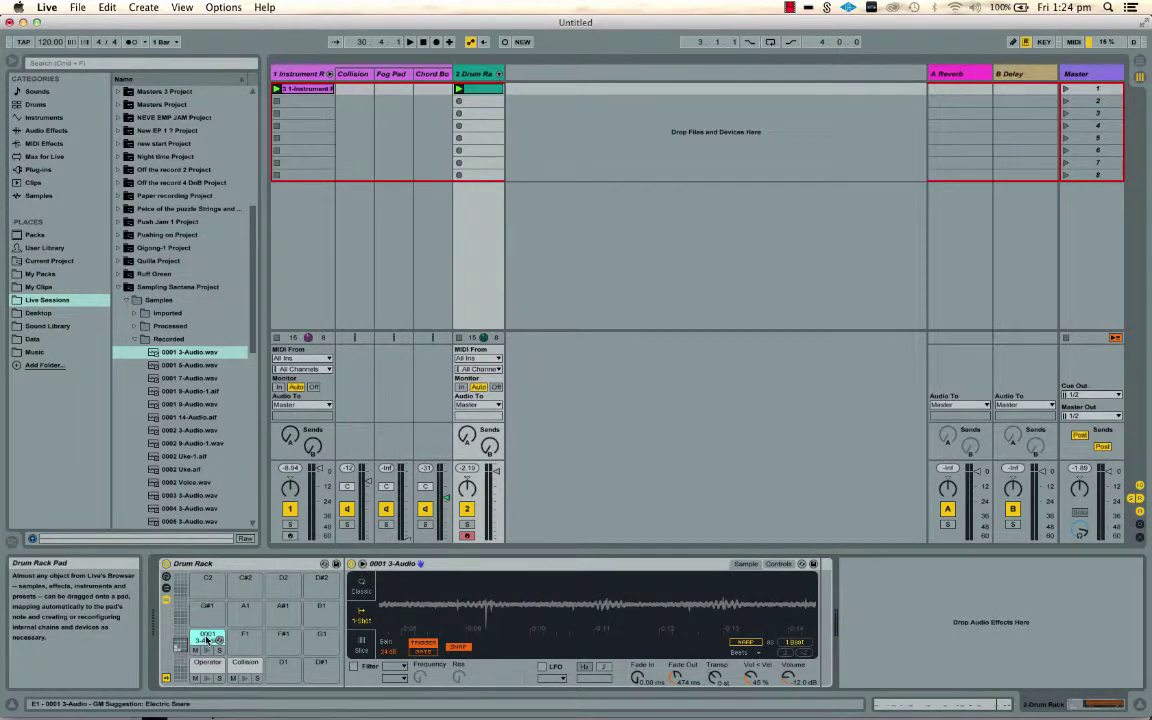
left_click_drag(207, 640, 243, 640)
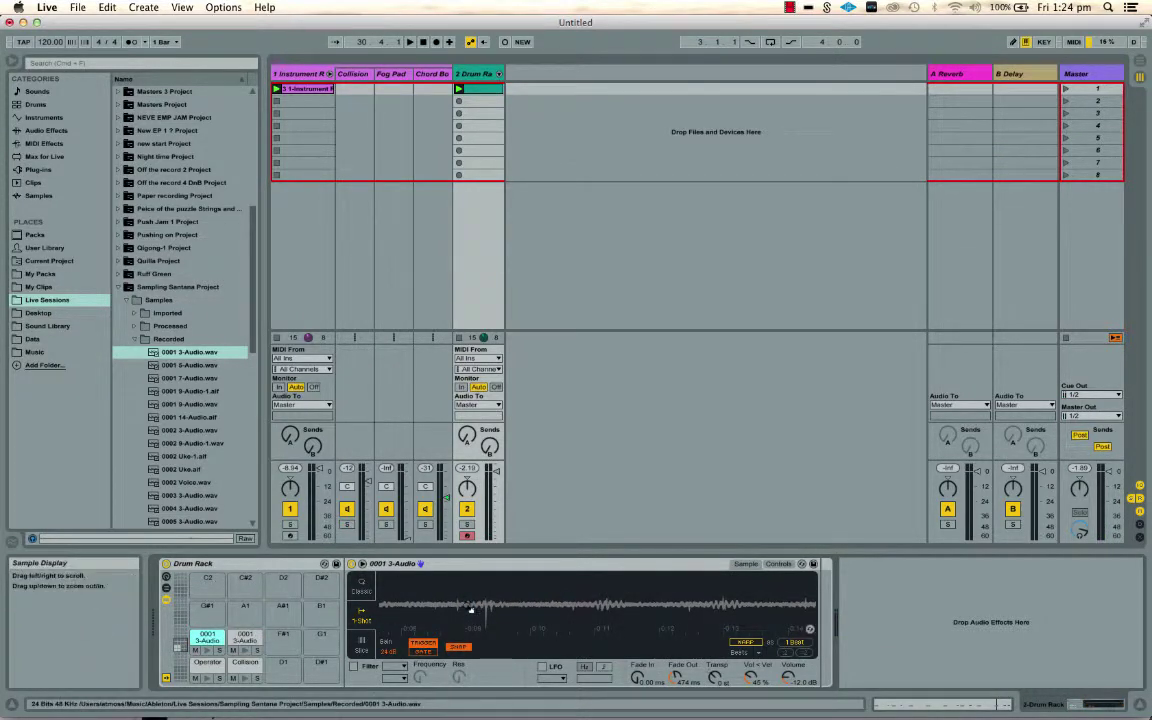
Move the E1 pad's playback region to the spike at about 0:09 and raise the Simpler volume to 15.4 dB
left_click_drag(484, 583, 474, 583)
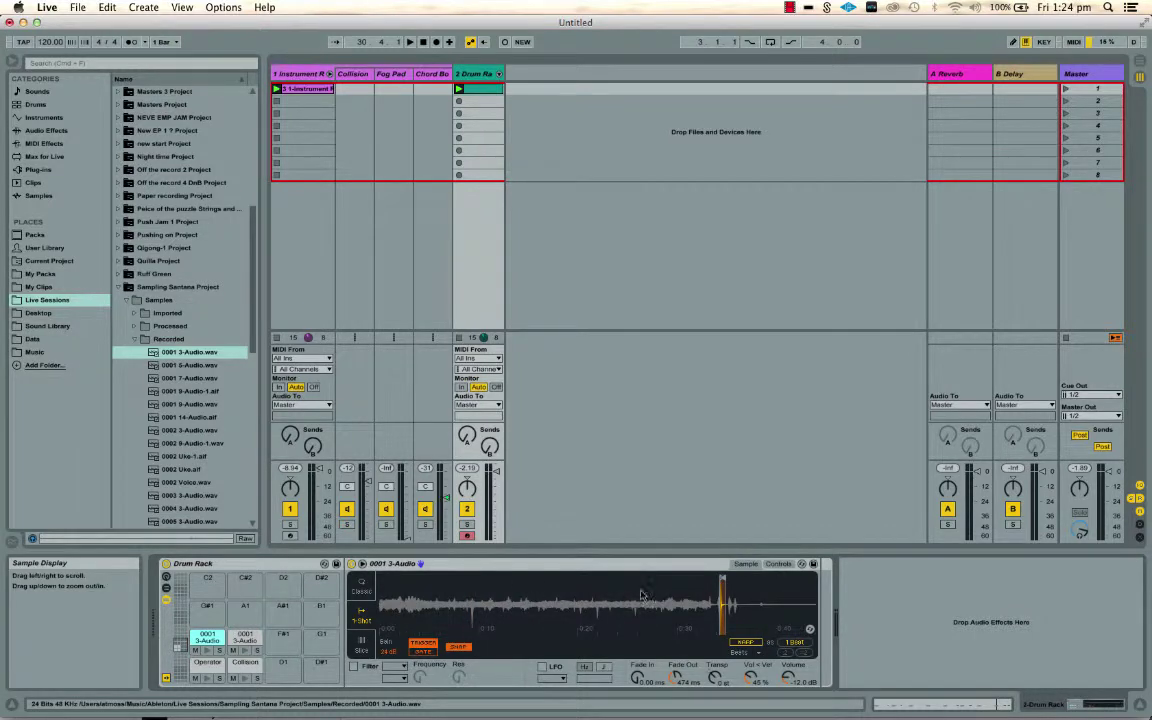
mouse_move(722, 580)
left_mouse_down()
mouse_move(721, 592)
mouse_move(514, 575)
mouse_move(381, 600)
mouse_move(352, 630)
mouse_move(558, 640)
left_mouse_up()
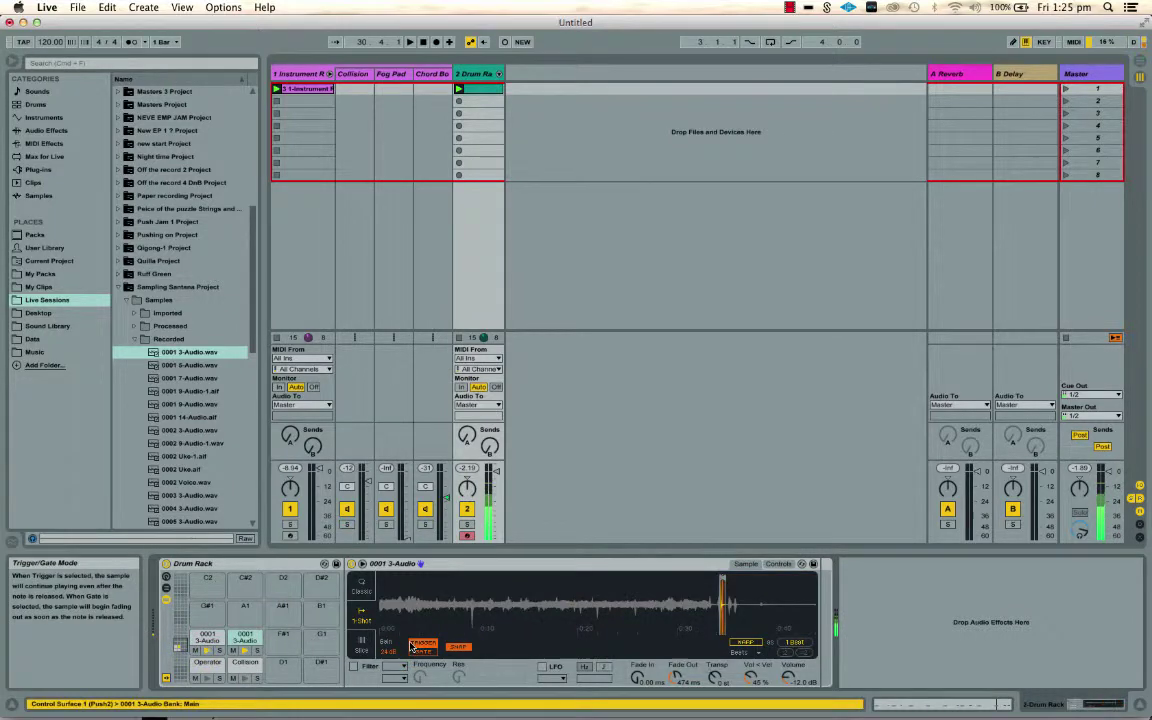
left_click_drag(612, 596, 612, 566)
left_click_drag(718, 580, 472, 578)
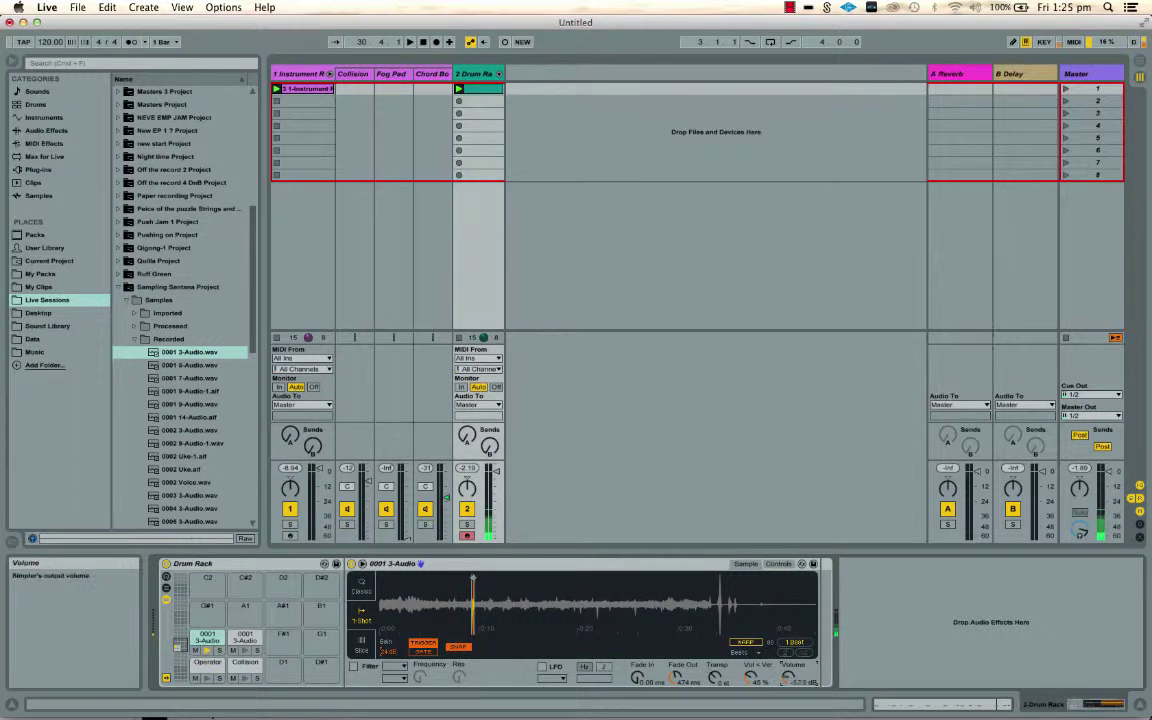
mouse_move(789, 678)
left_mouse_down()
mouse_move(789, 650)
mouse_move(790, 675)
left_mouse_up()
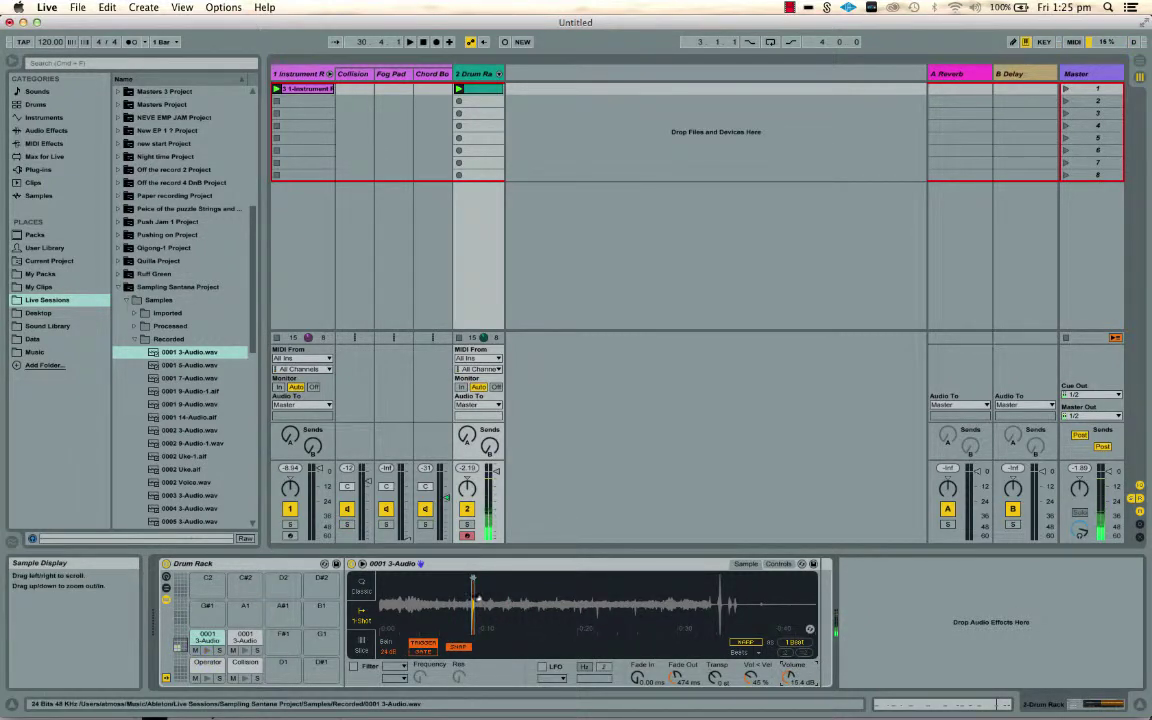
Tighten the E1 sample's start point onto the spike's transient, keeping that pad's device chain shown
left_click_drag(469, 603, 469, 675)
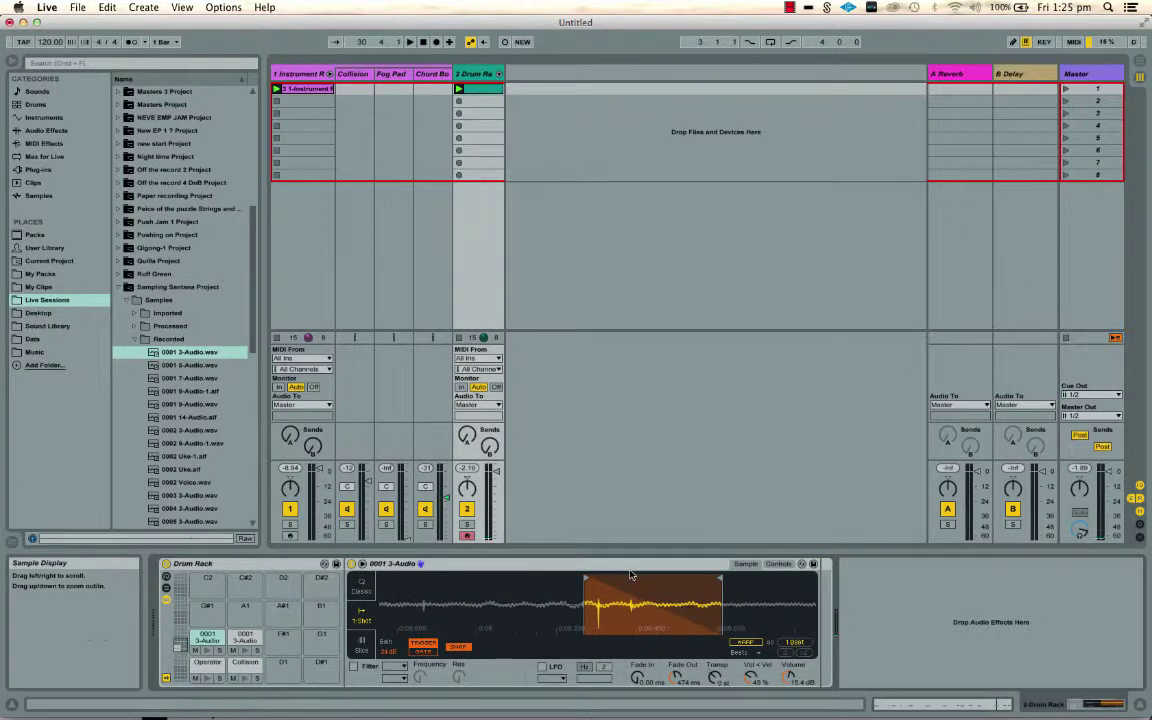
left_click_drag(586, 577, 600, 577)
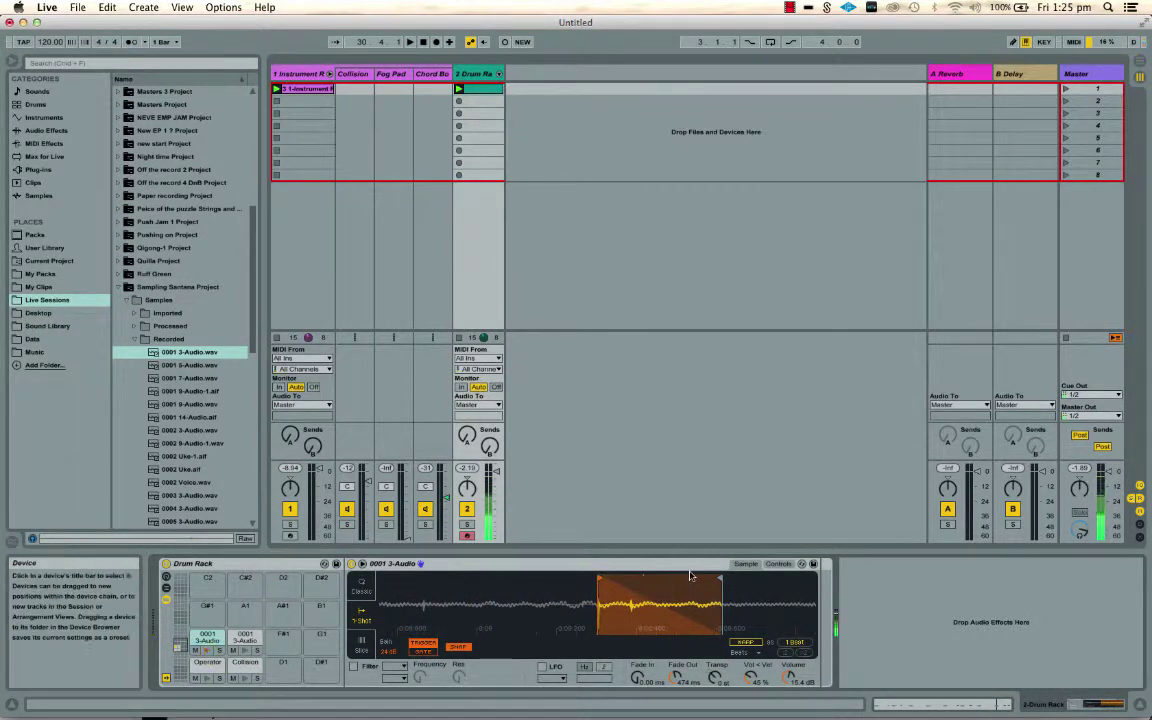
left_click(207, 640)
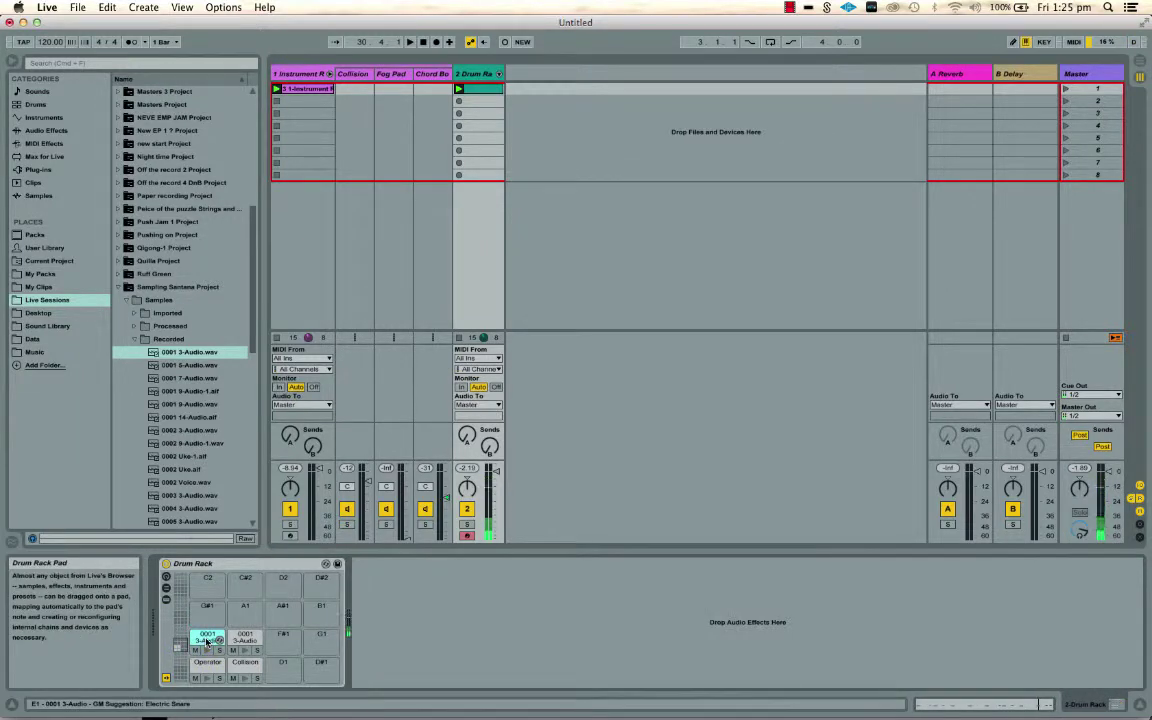
left_click(207, 640)
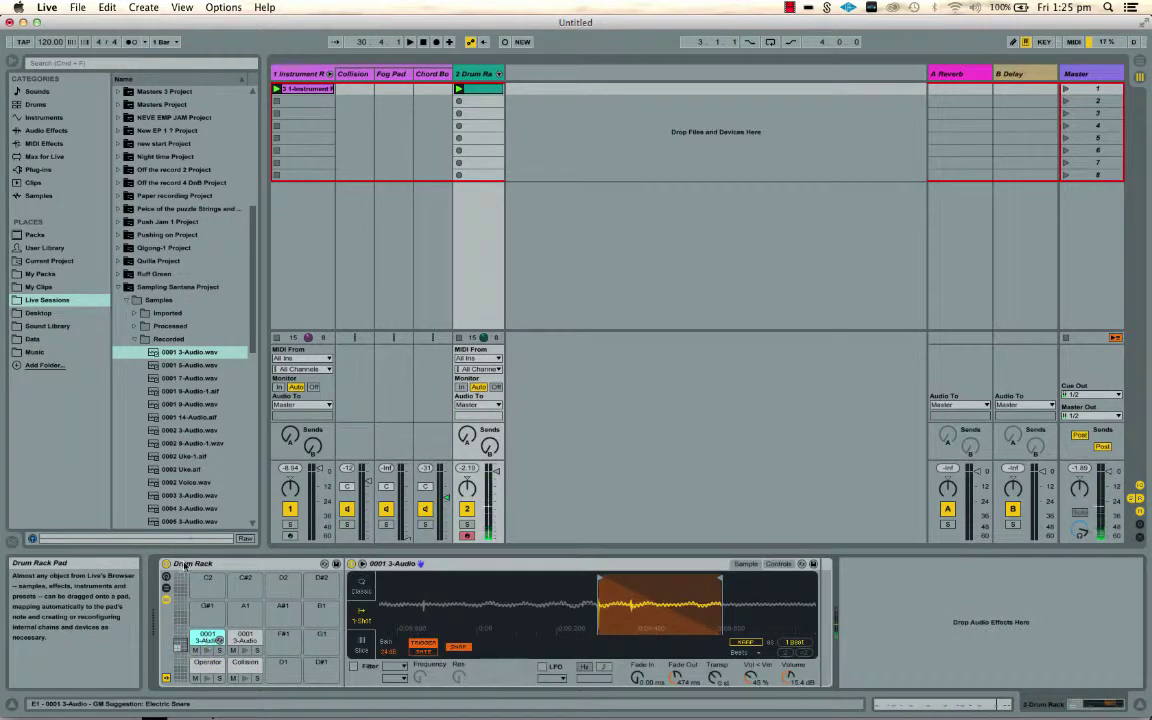
Add an Auto Filter audio effect after Simpler in the E1 pad's device chain
left_click(55, 117)
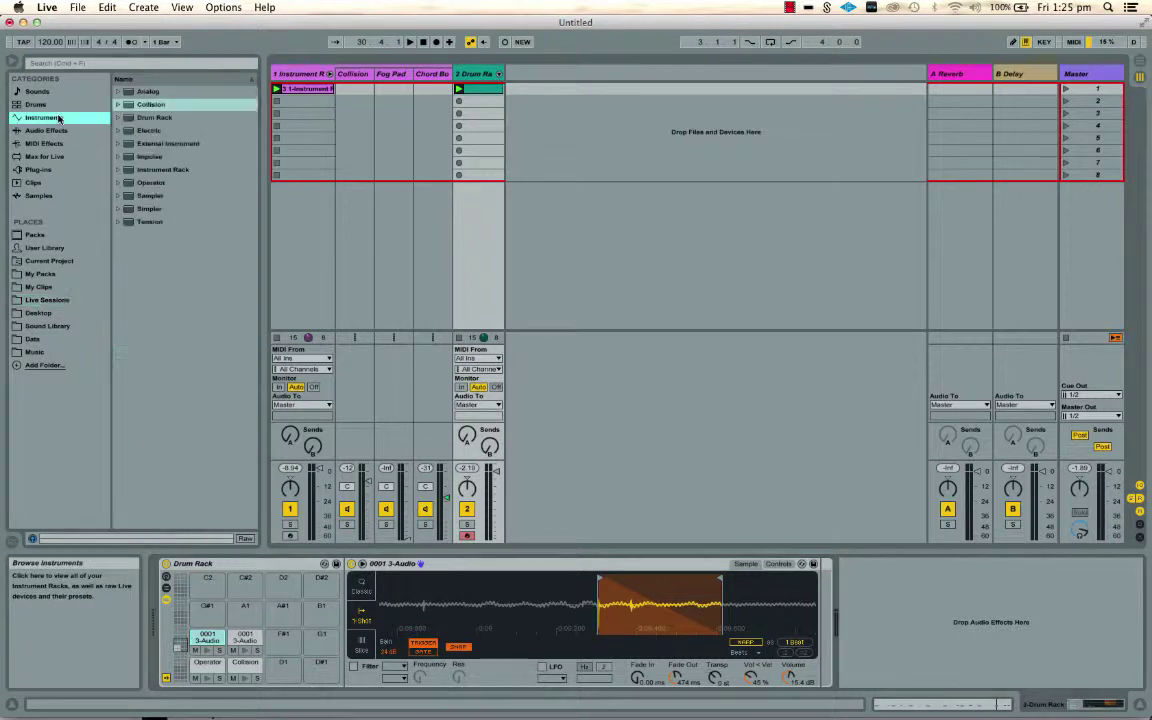
left_click(46, 130)
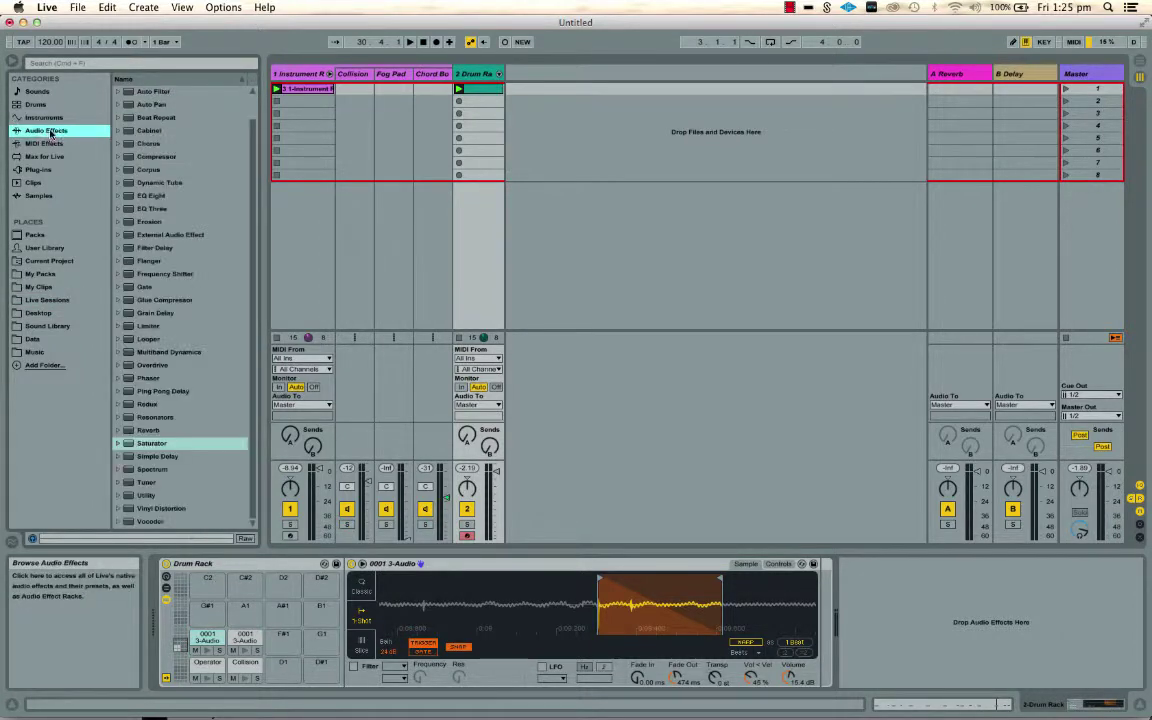
left_click(127, 91)
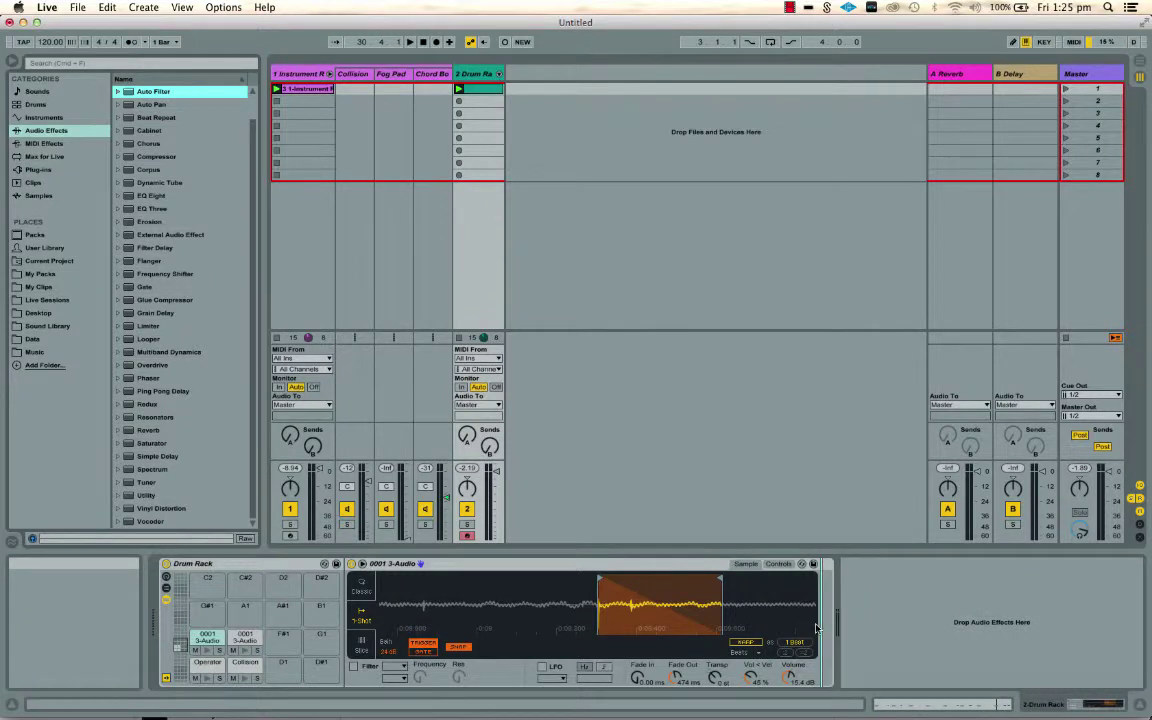
left_click_drag(817, 628, 819, 629)
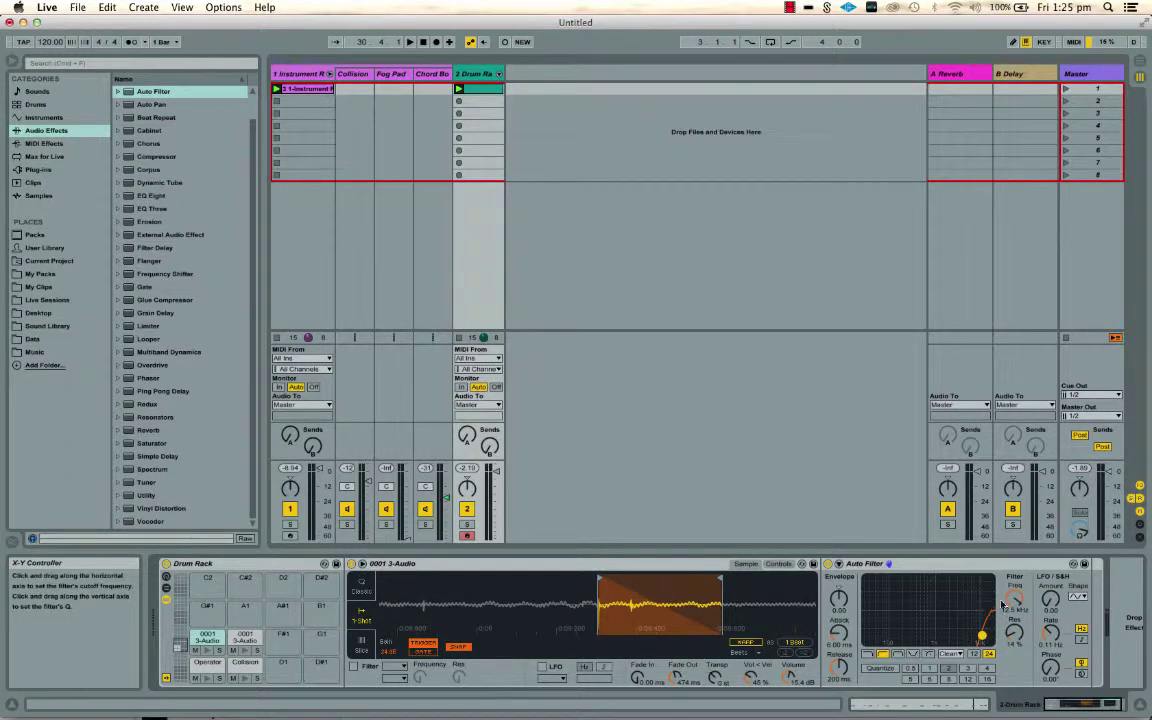
Lower the cutoff frequency of the E1 pad's highpass Auto Filter to 362 Hz
left_click_drag(982, 636, 911, 634)
left_click_drag(1011, 602, 1011, 597)
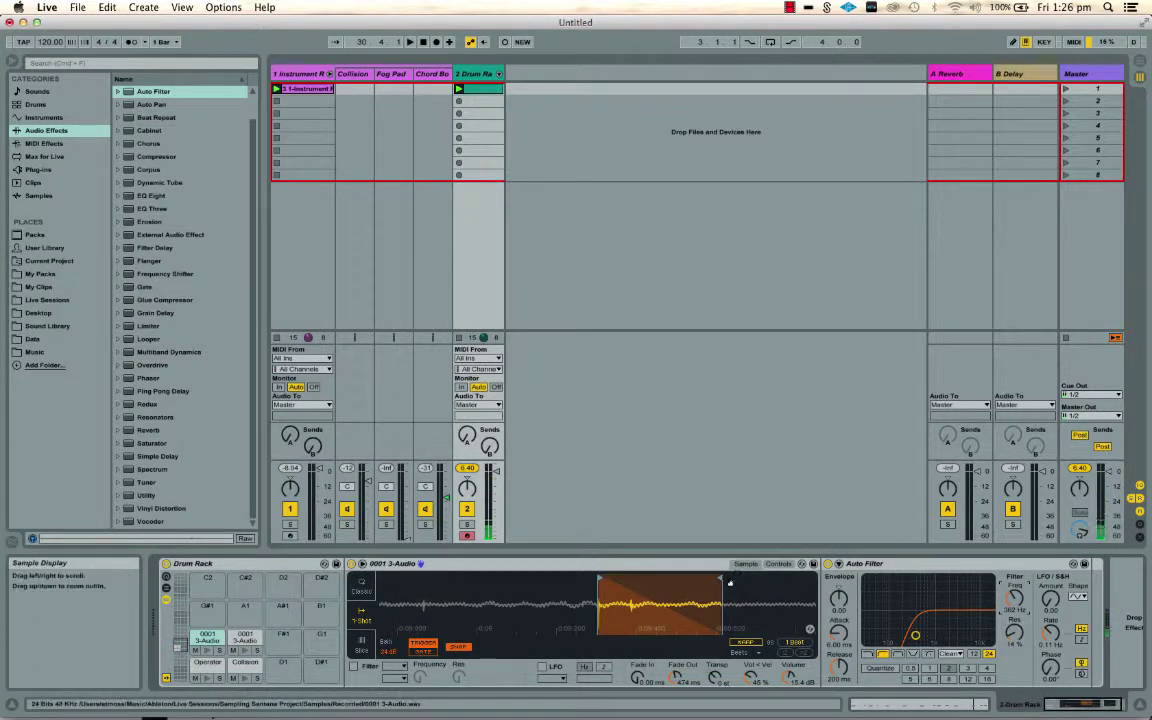
Duplicate the E1 pad's filtered sample onto the F#1 pad and move the copy's playback region to a different spike
left_click(205, 636)
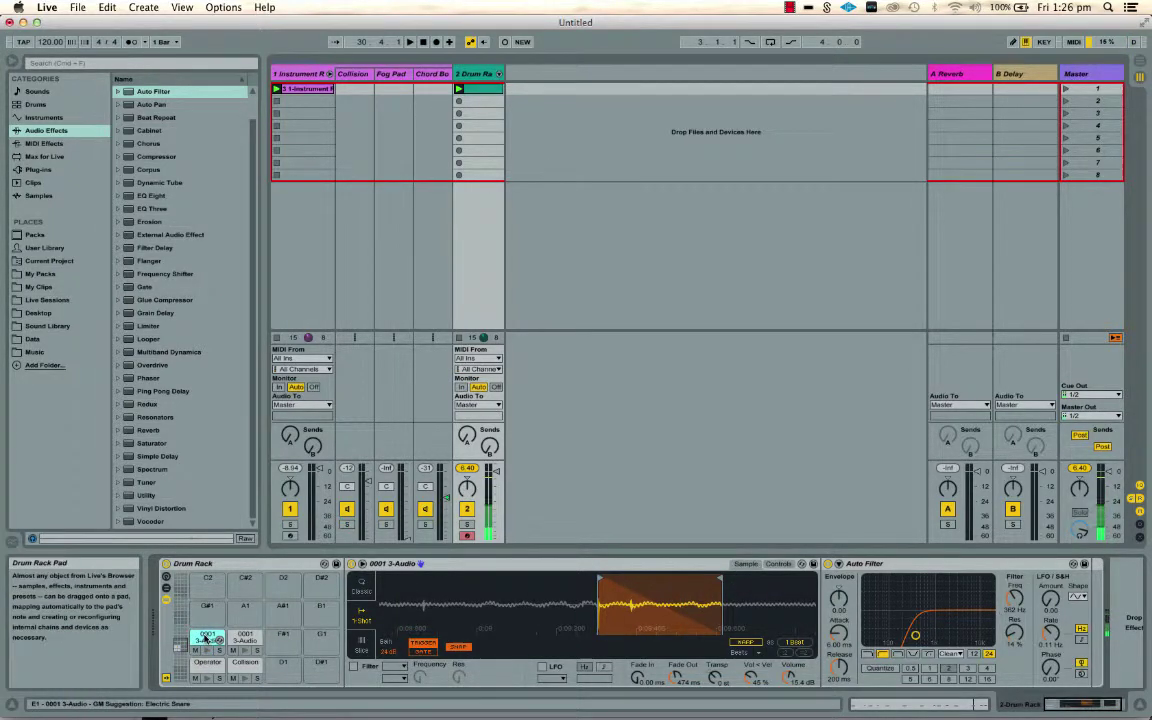
left_click_drag(205, 638, 284, 641)
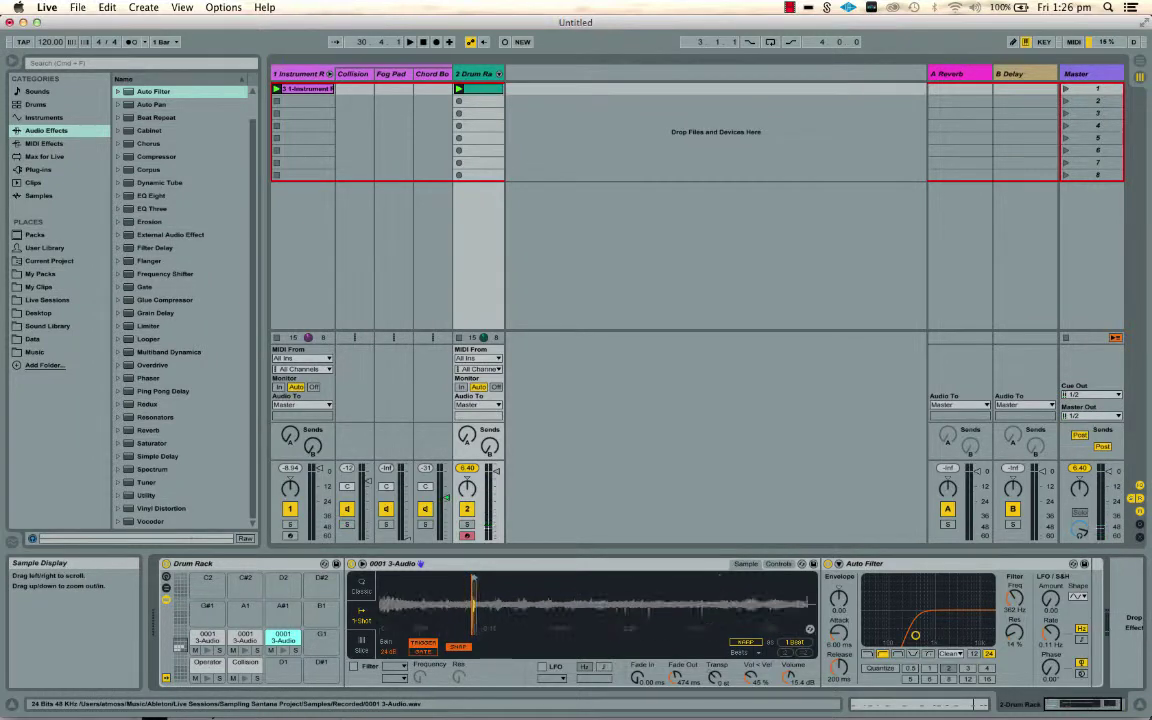
left_click_drag(475, 600, 565, 617)
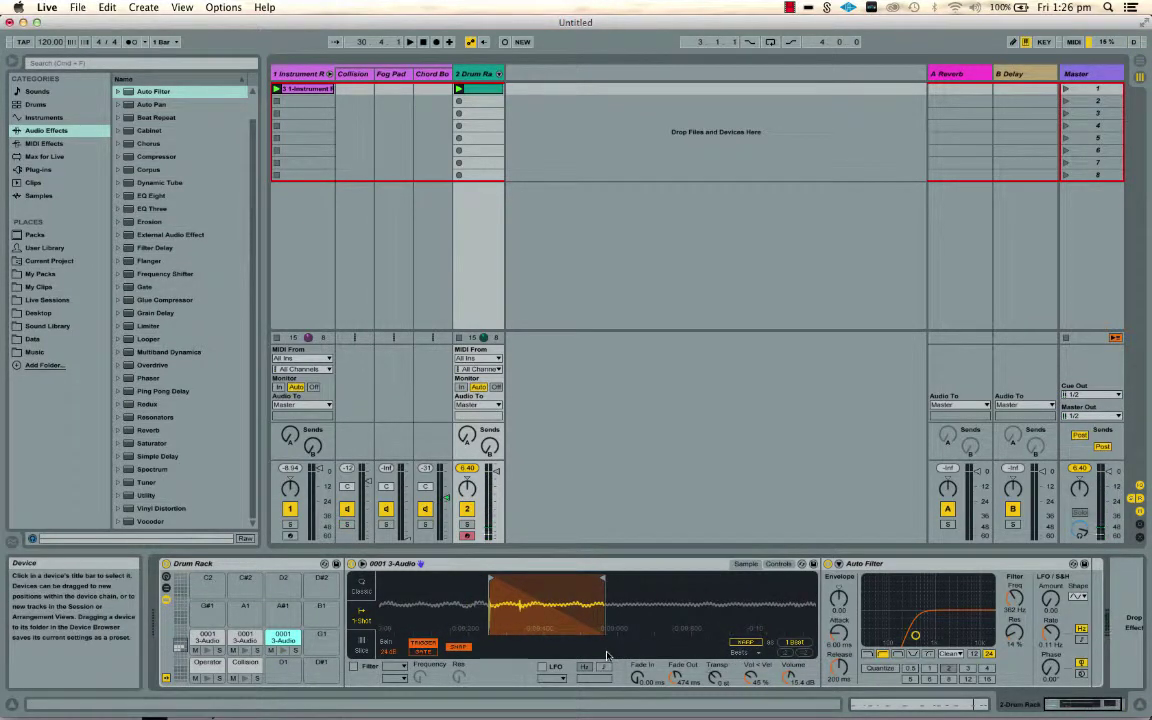
Transpose the F#1 pad's sample up and raise its Auto Filter cutoff to 1.96 kHz
left_click(777, 564)
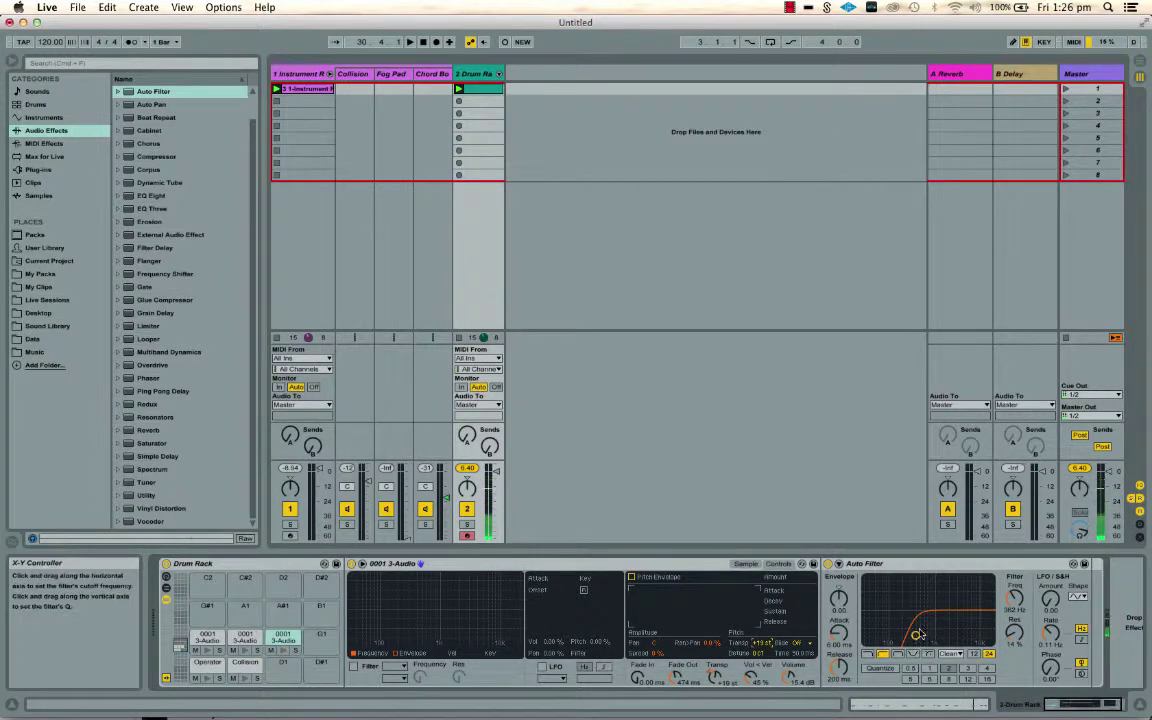
mouse_move(1016, 598)
left_mouse_down()
mouse_move(1016, 564)
mouse_move(1018, 606)
left_mouse_up()
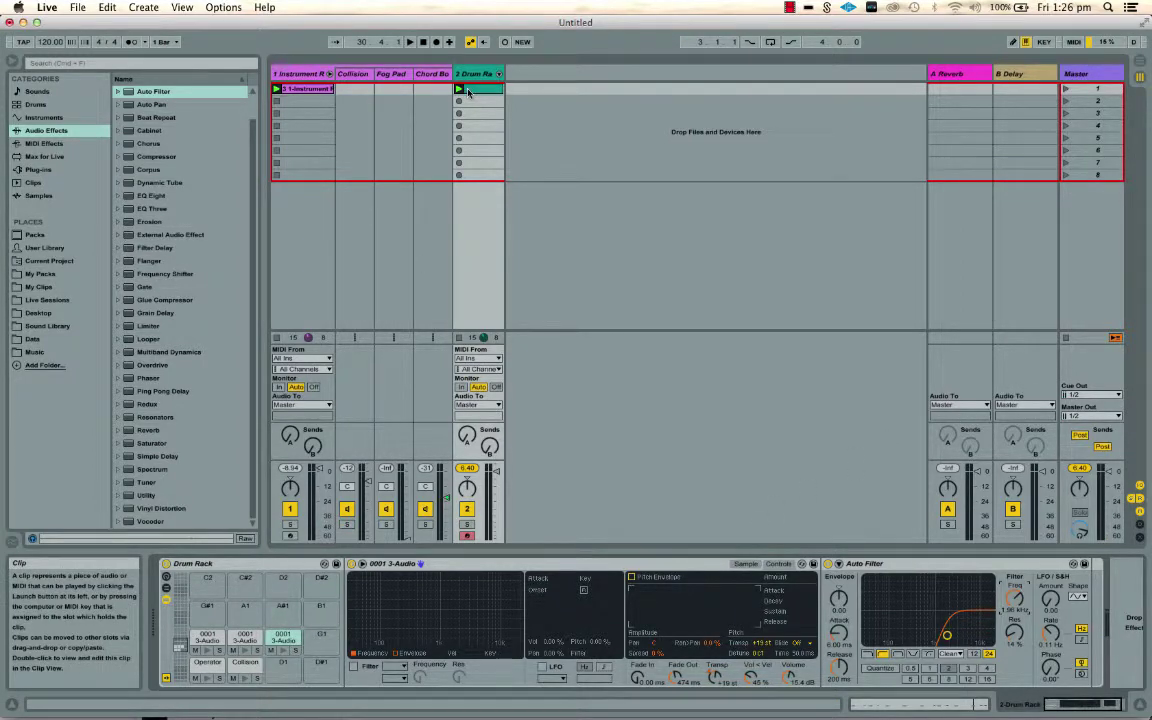
Play the drum beat, unfold the Drum Rack's chains in the mixer and show its chain list
key("space")
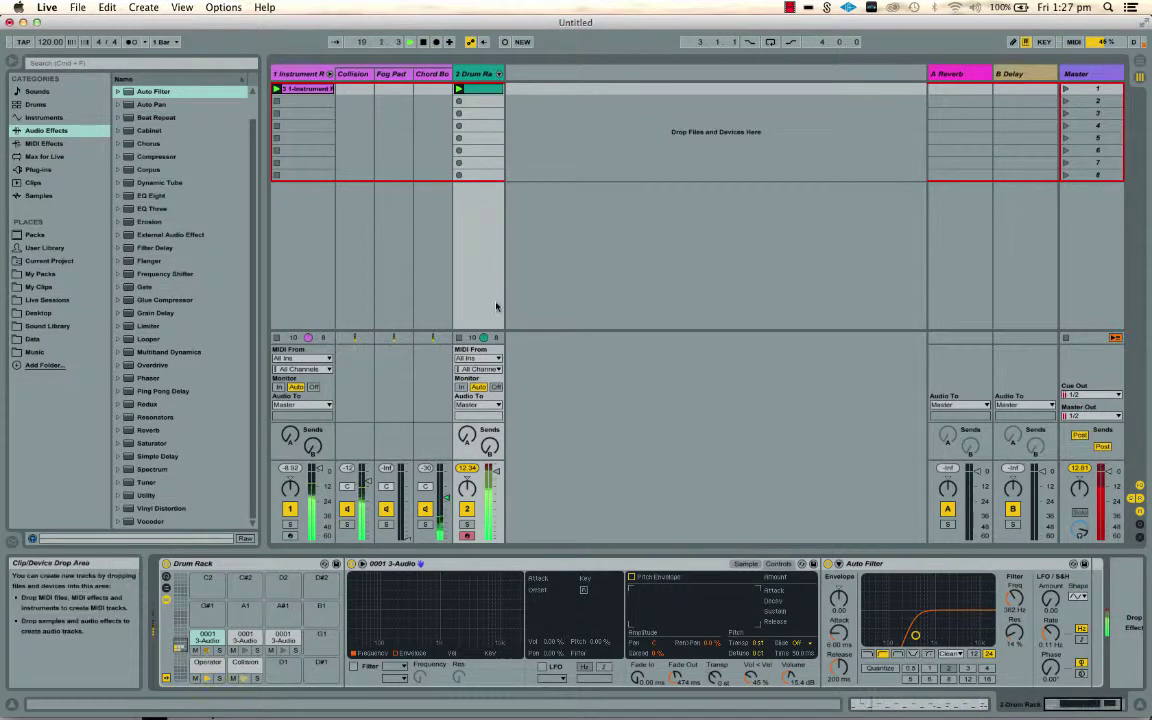
left_click(500, 74)
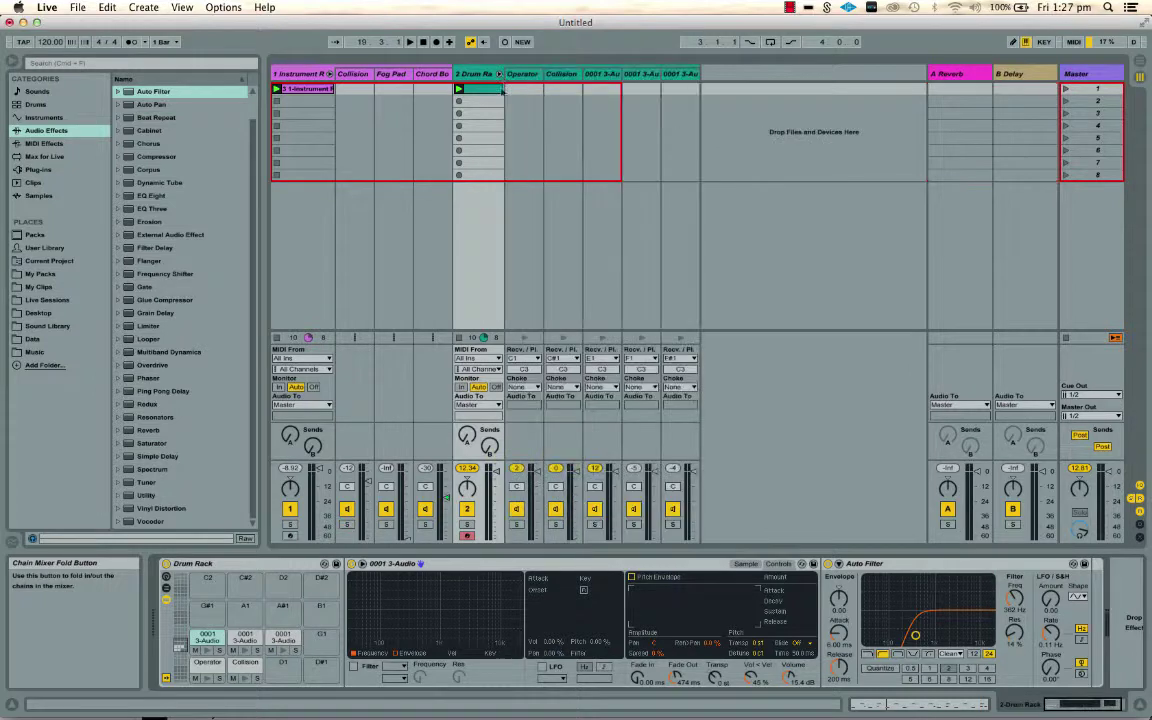
left_click(166, 588)
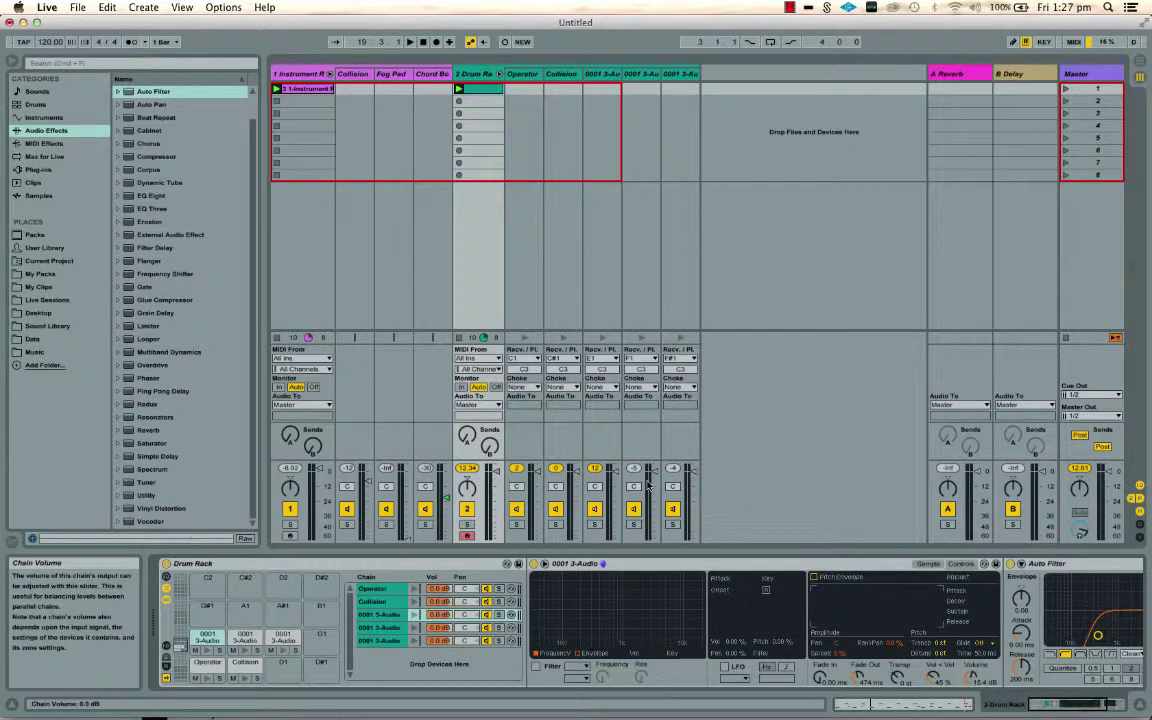
Lower the E1 chain's volume to -15.0 dB while the beat plays
key("space")
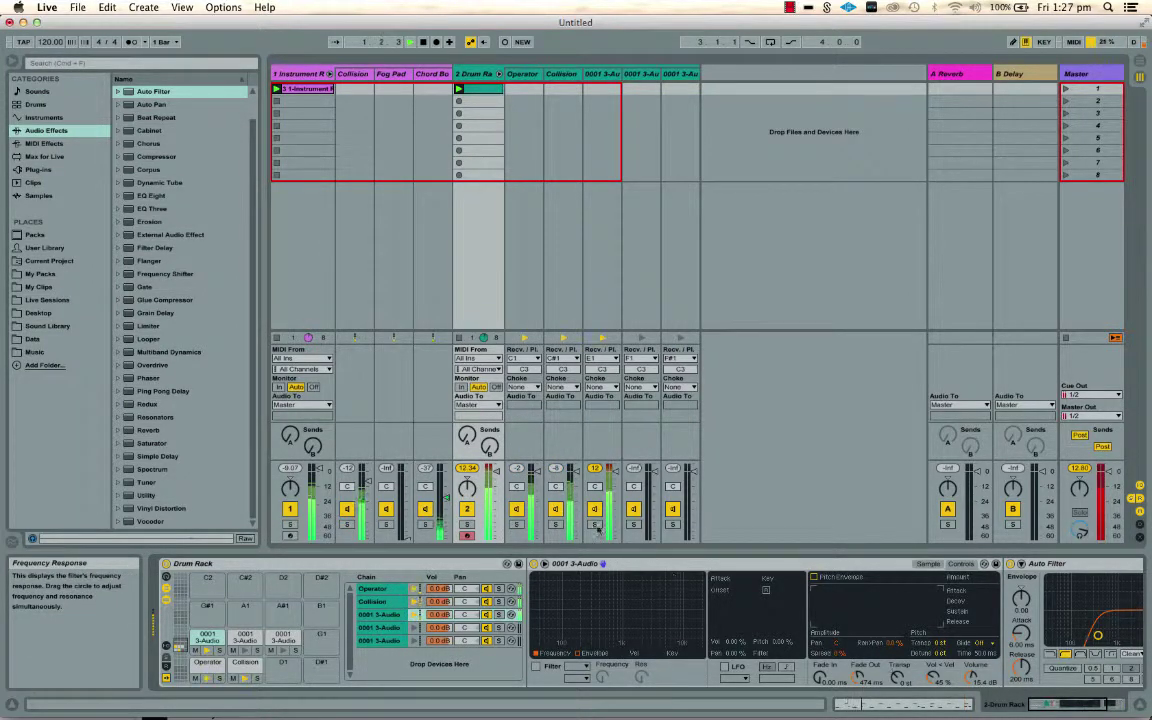
left_click_drag(615, 472, 616, 486)
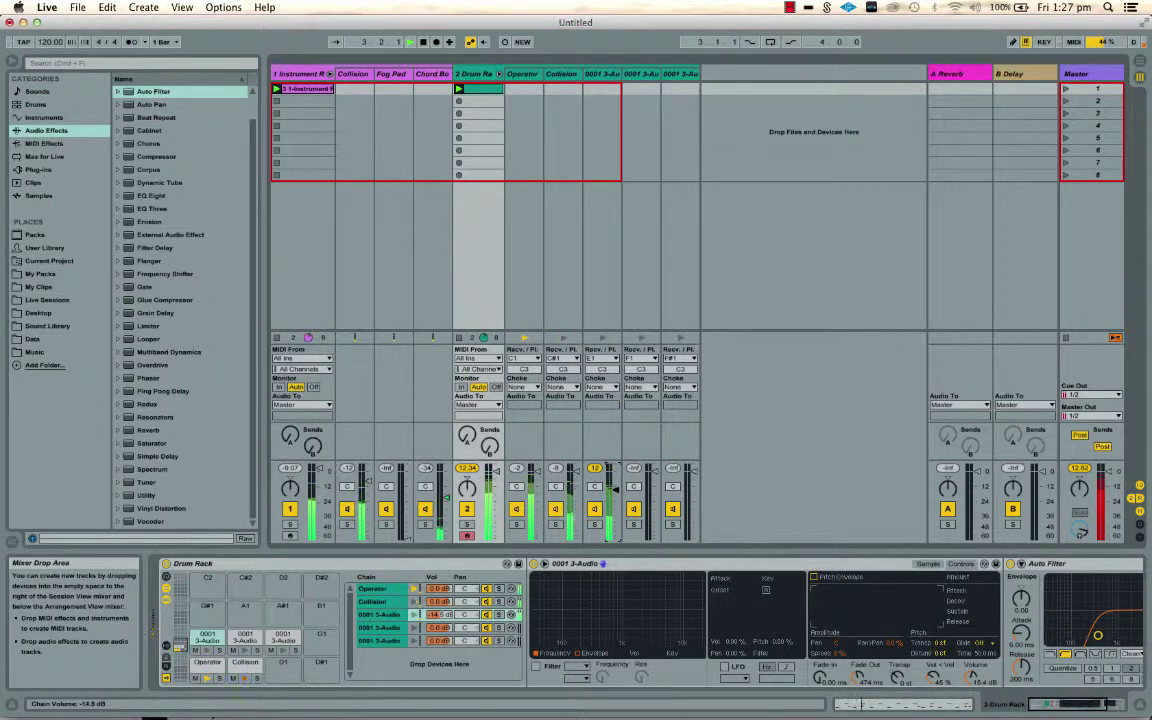
left_click_drag(615, 486, 617, 490)
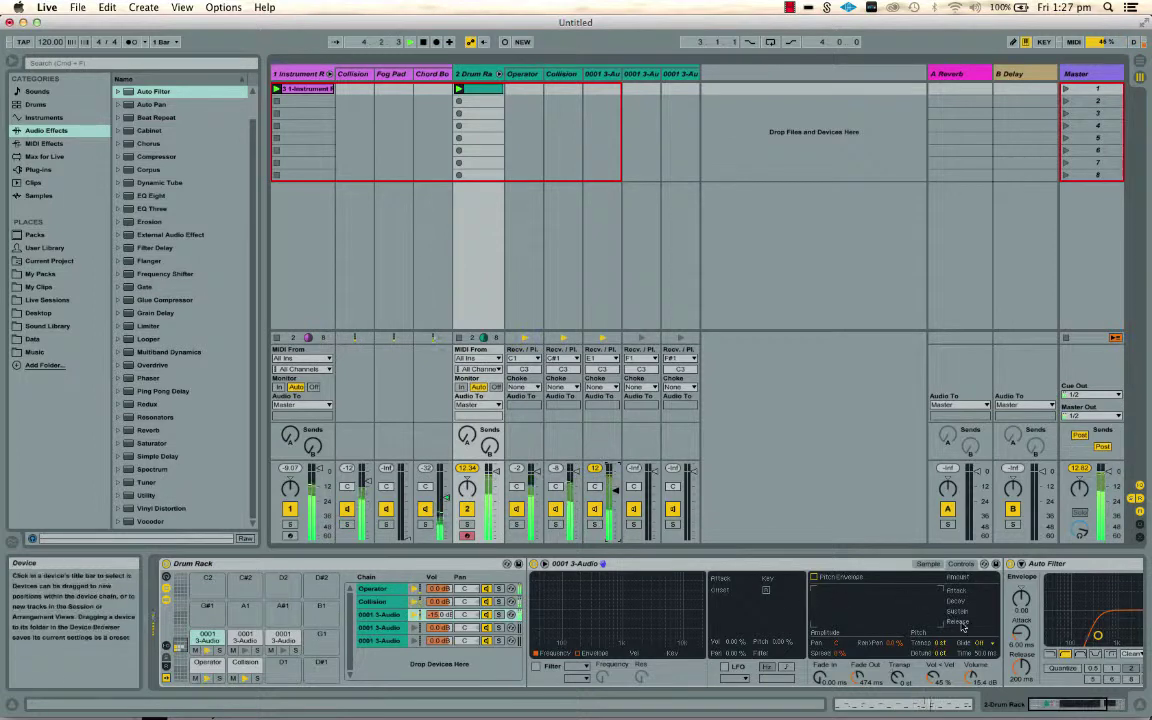
Select the E1 sample chain and show its Simpler's sample display alongside the Auto Filter
scroll(963, 627, "right", 3)
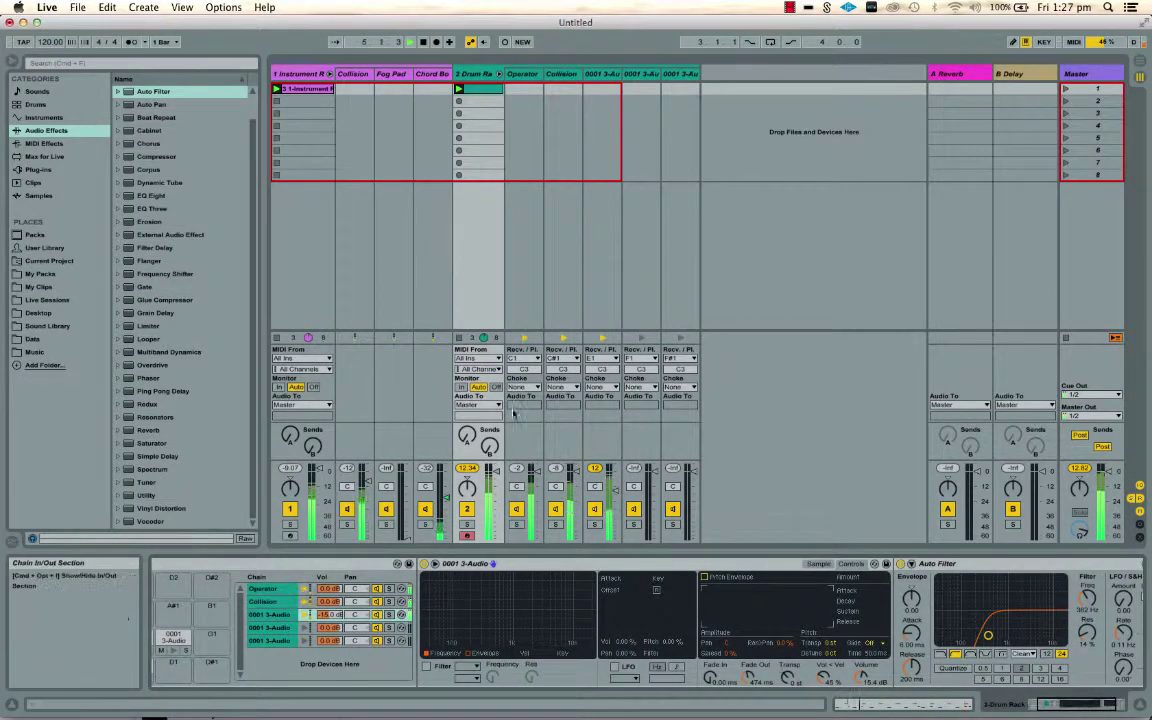
left_click(269, 614)
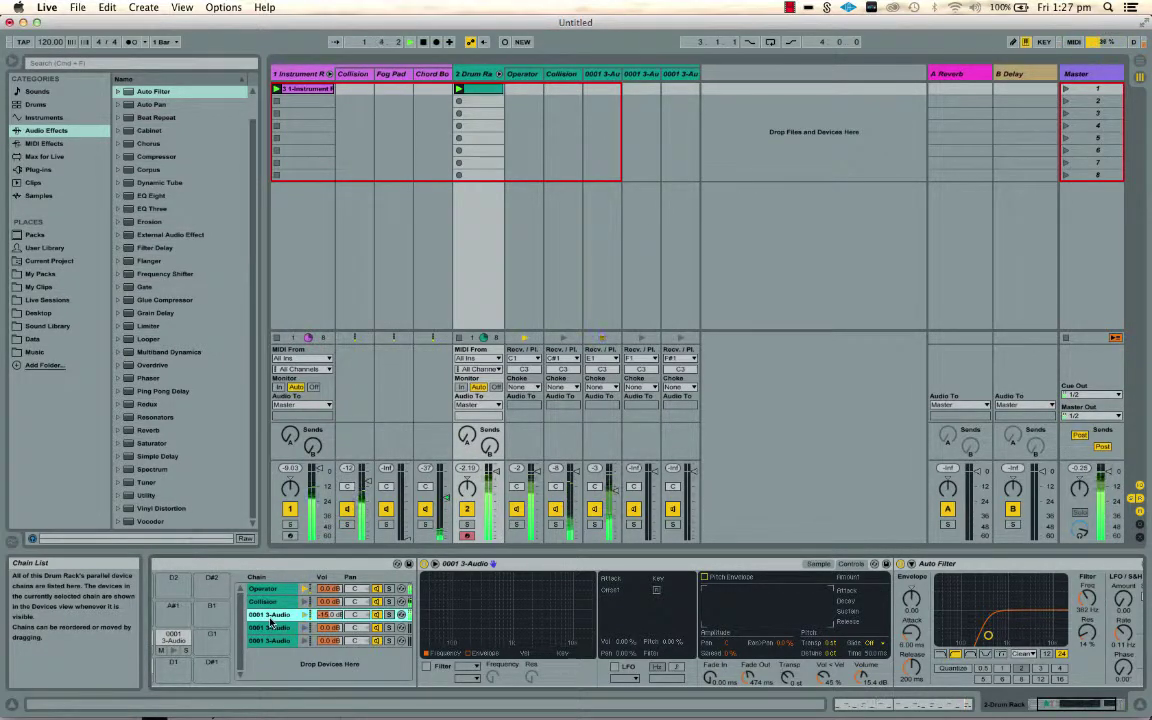
double_click(270, 621)
double_click(270, 621)
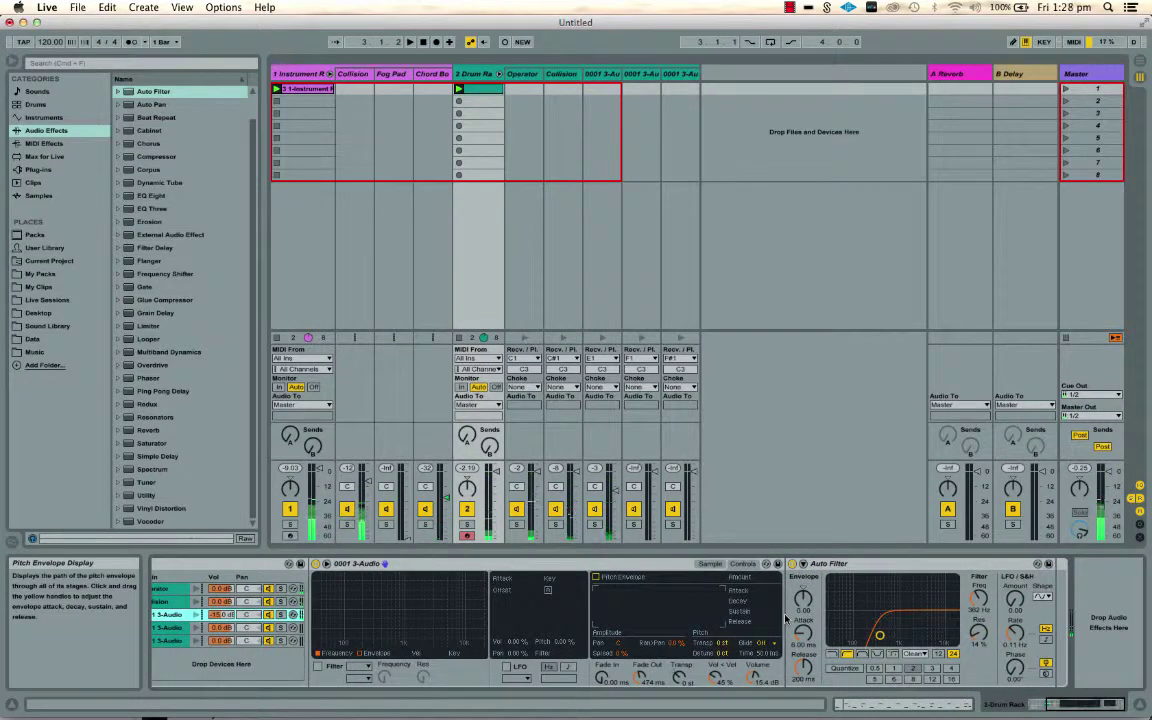
left_click(710, 565)
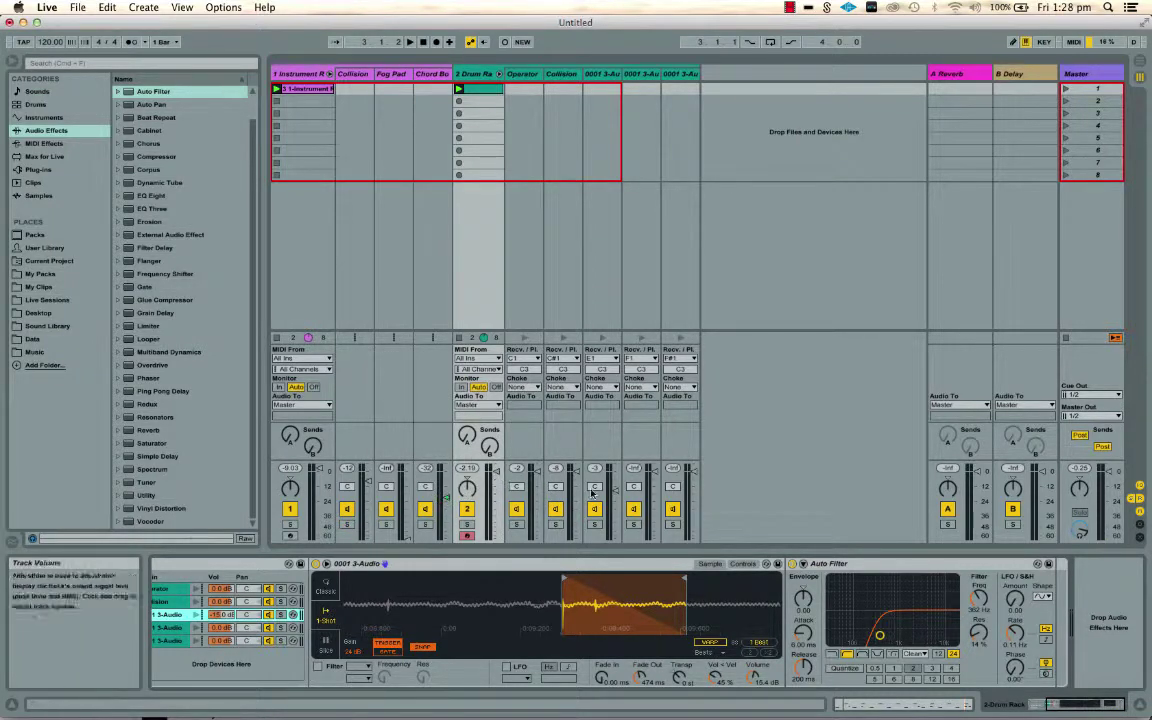
Set the E1 chain's volume to -4.0 dB and its Simpler volume to 2.86 dB while playing the beat
left_click_drag(617, 491, 617, 477)
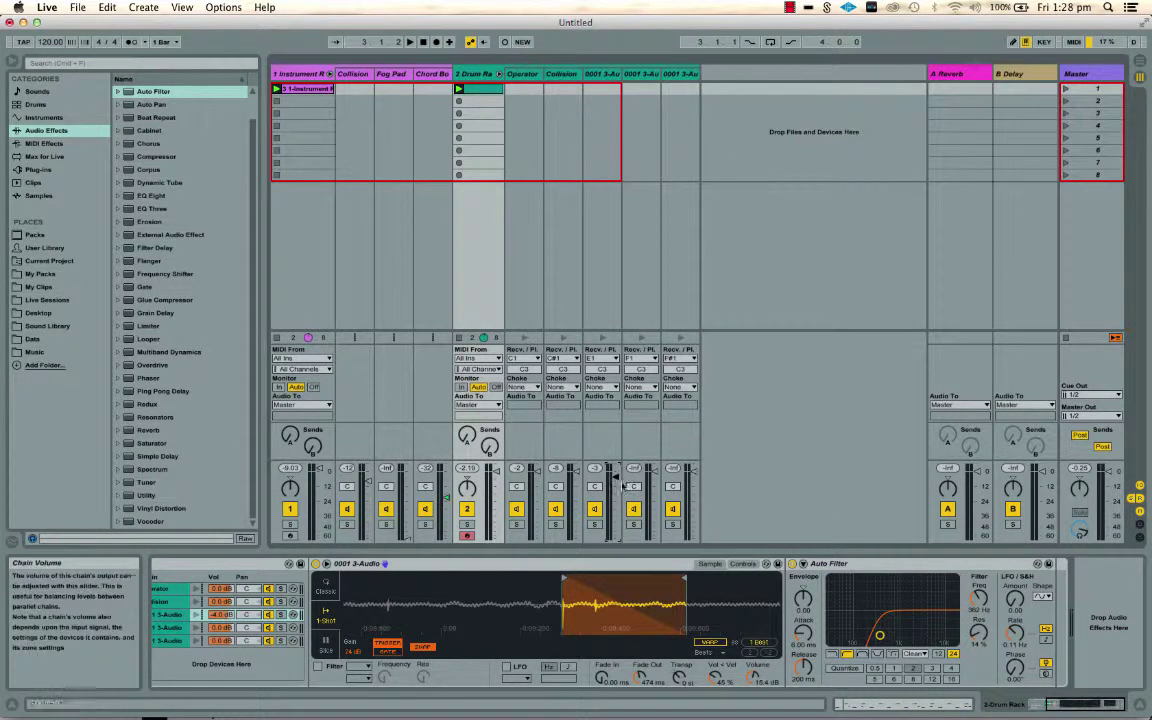
key("space")
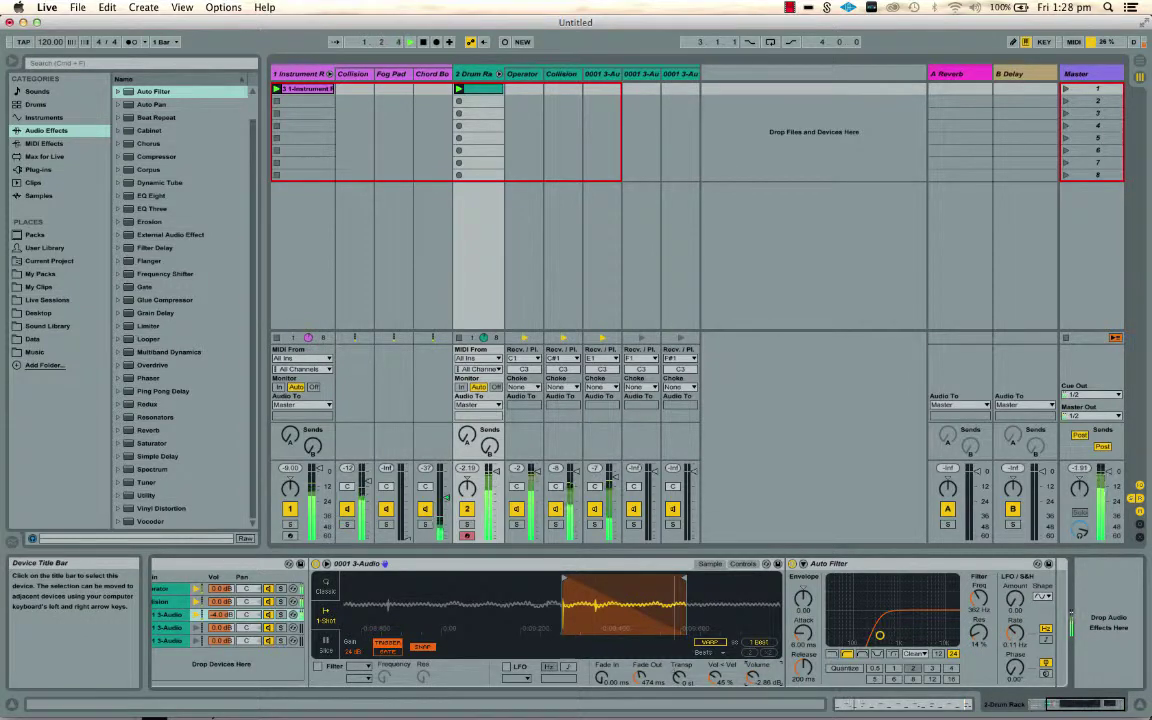
left_click_drag(753, 677, 753, 671)
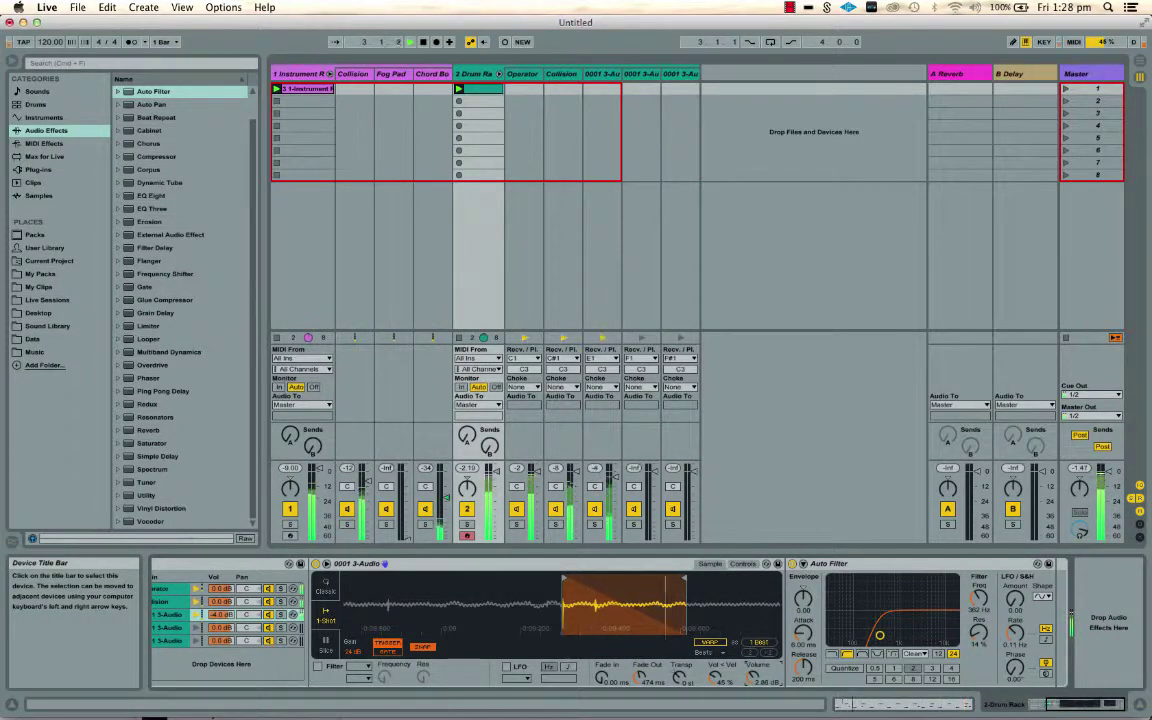
Set the E1 Simpler's global transpose to +9 semitones in its controls view
left_click(743, 563)
left_click_drag(722, 643, 722, 635)
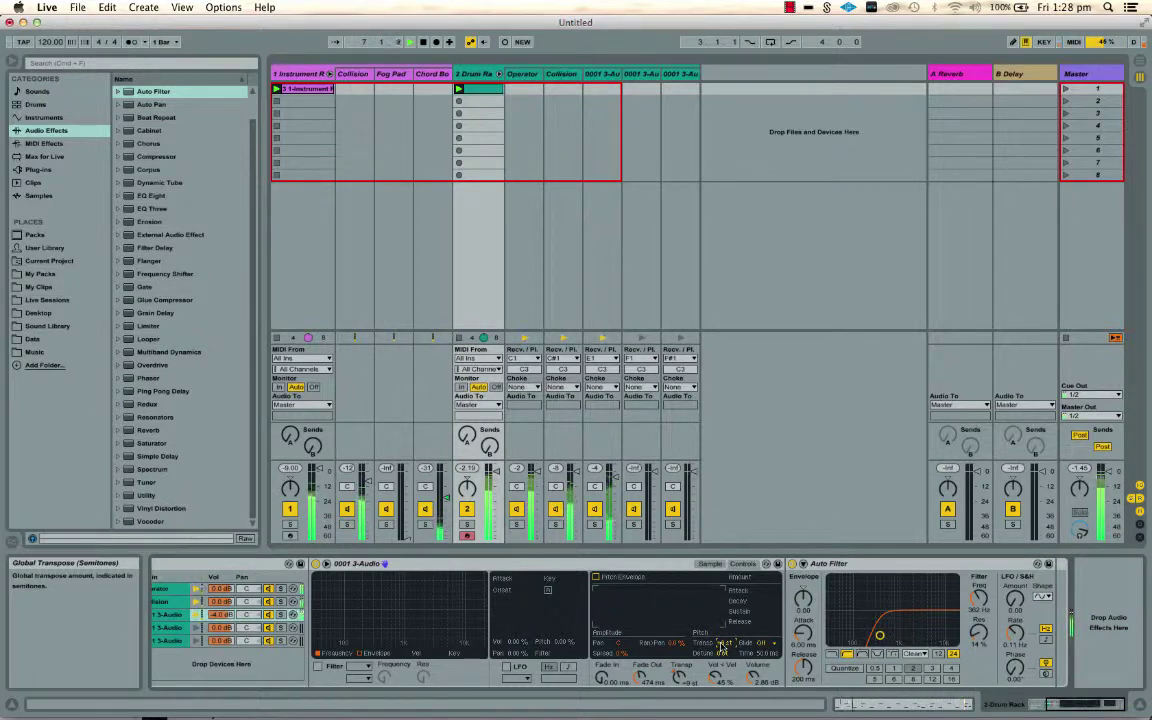
Replace the E1 chain's Auto Filter with an EQ Eight after Simpler
left_click(938, 565)
key("Delete")
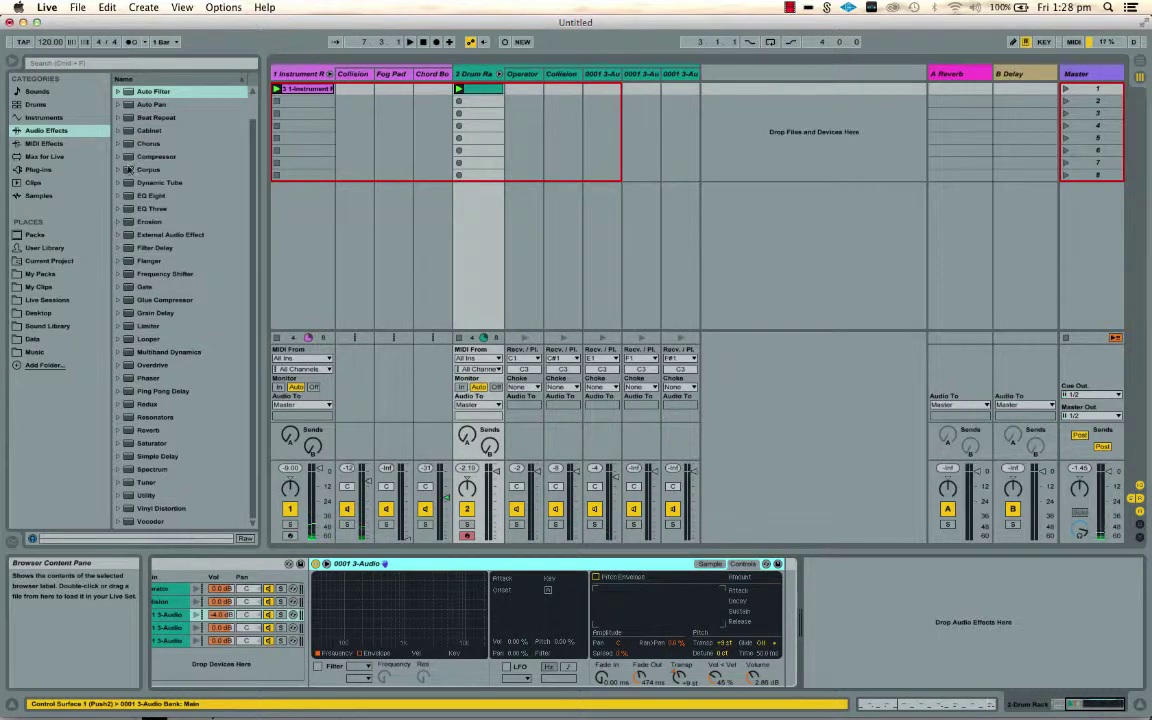
left_click_drag(150, 195, 800, 595)
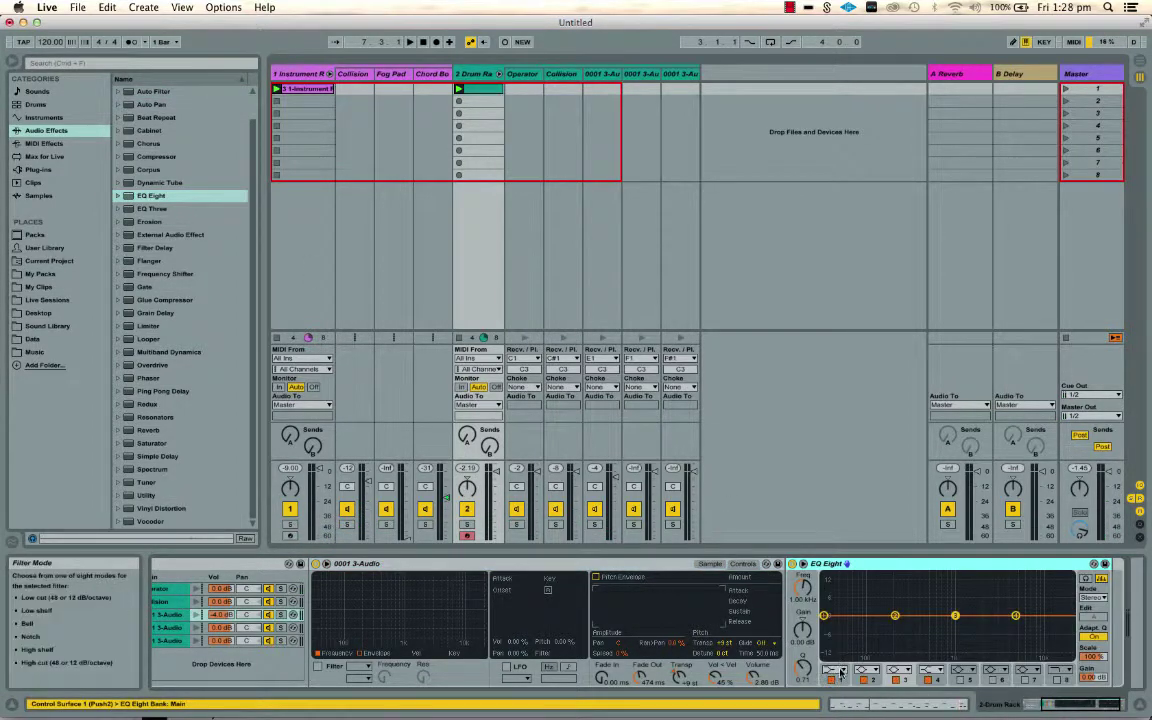
Set EQ Eight's band 1 to a low cut, boost band 3 about 5 dB at 1.97 kHz and audition the beat
left_click(833, 589)
left_click_drag(803, 588, 803, 539)
left_click_drag(956, 616, 981, 601)
key("space")
key("space")
Deactivate EQ Eight and add an Auto Filter after it in the E1 chain
left_click(792, 564)
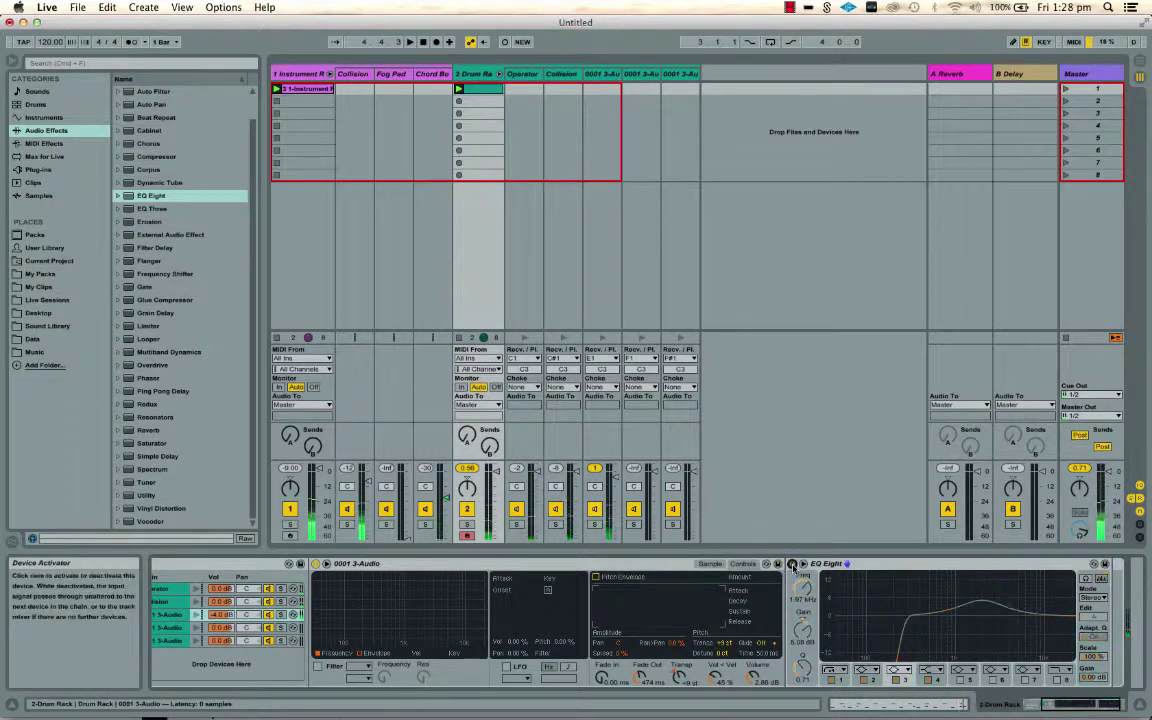
left_click(130, 92)
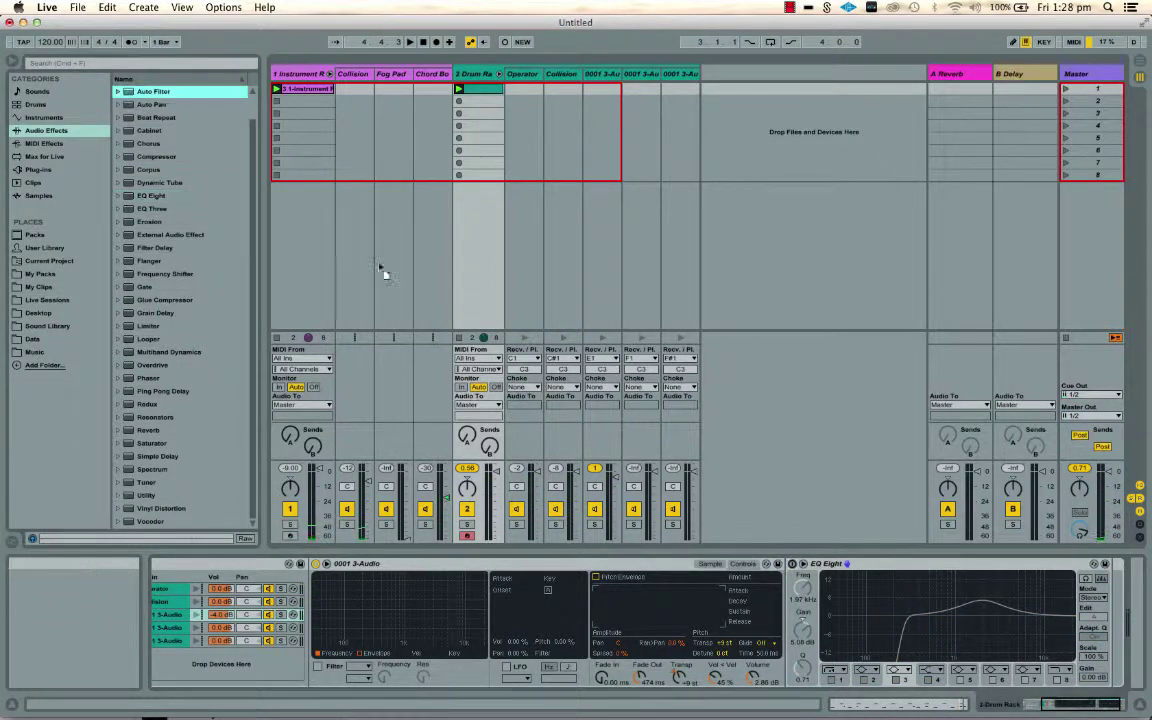
key("Return")
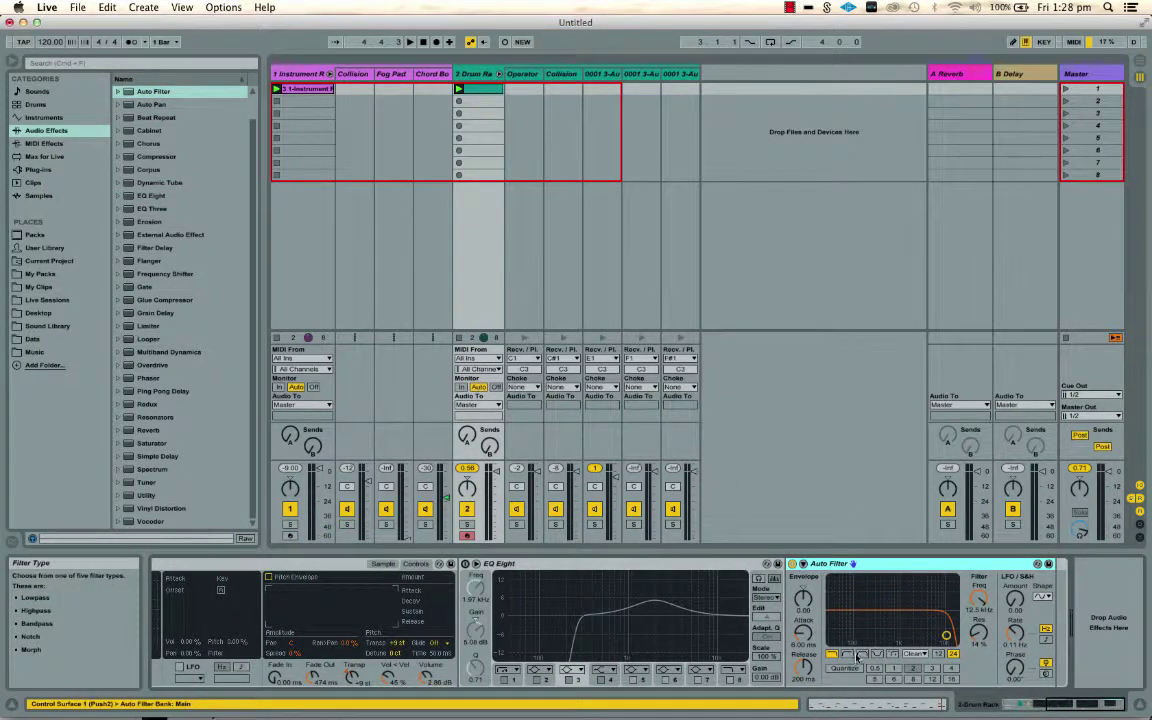
Make the Auto Filter an OSR bandpass with 16.8 dB drive, 1.31 kHz cutoff and 57% resonance while auditioning the beat
left_click(862, 655)
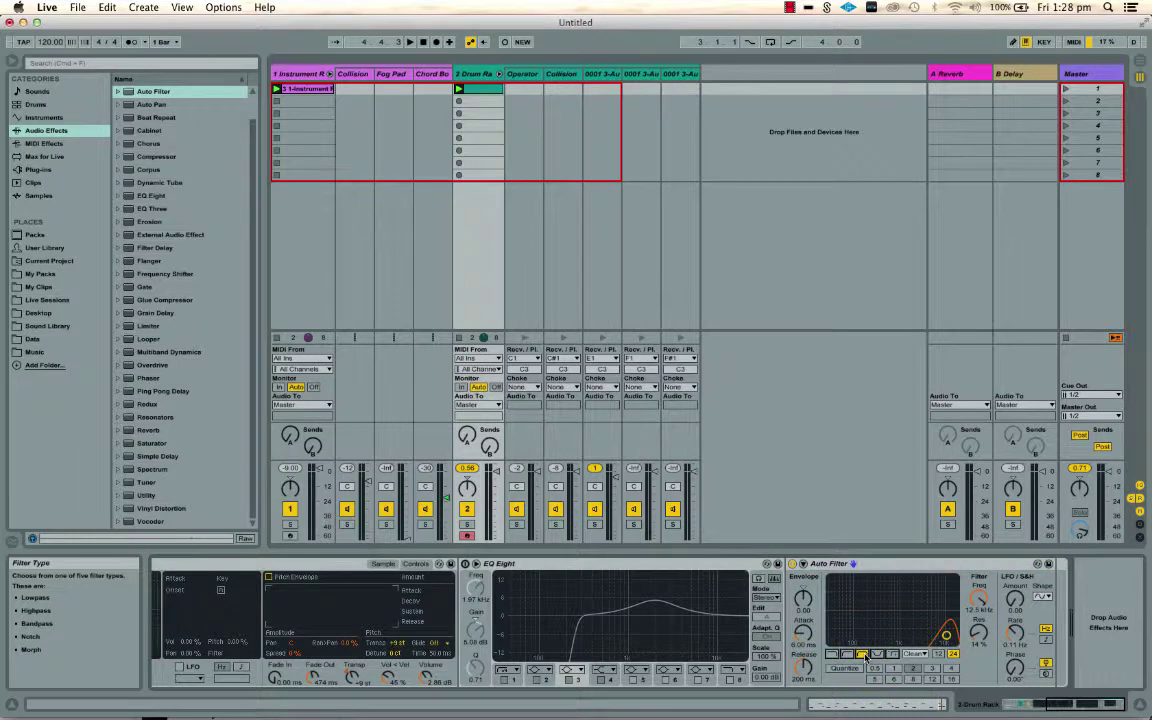
left_click_drag(946, 635, 913, 624)
key("space")
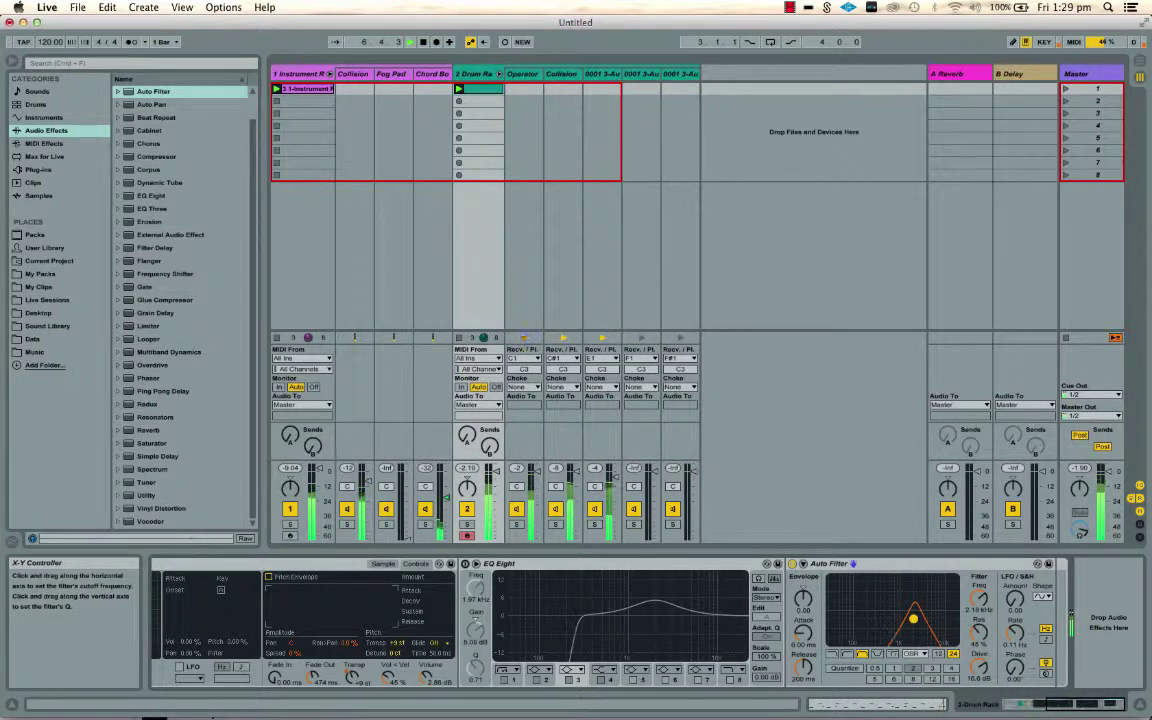
left_click_drag(913, 614, 902, 610)
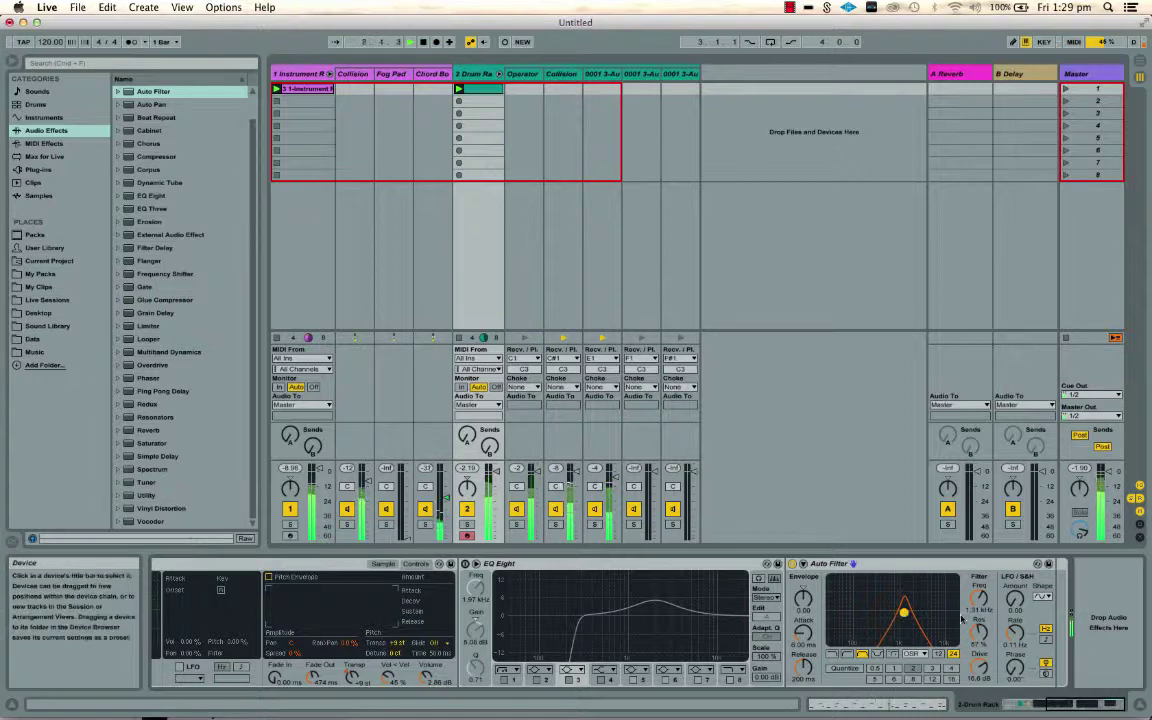
Raise the Auto Filter's LFO modulation amount slightly and replay the beat
left_click(1015, 600)
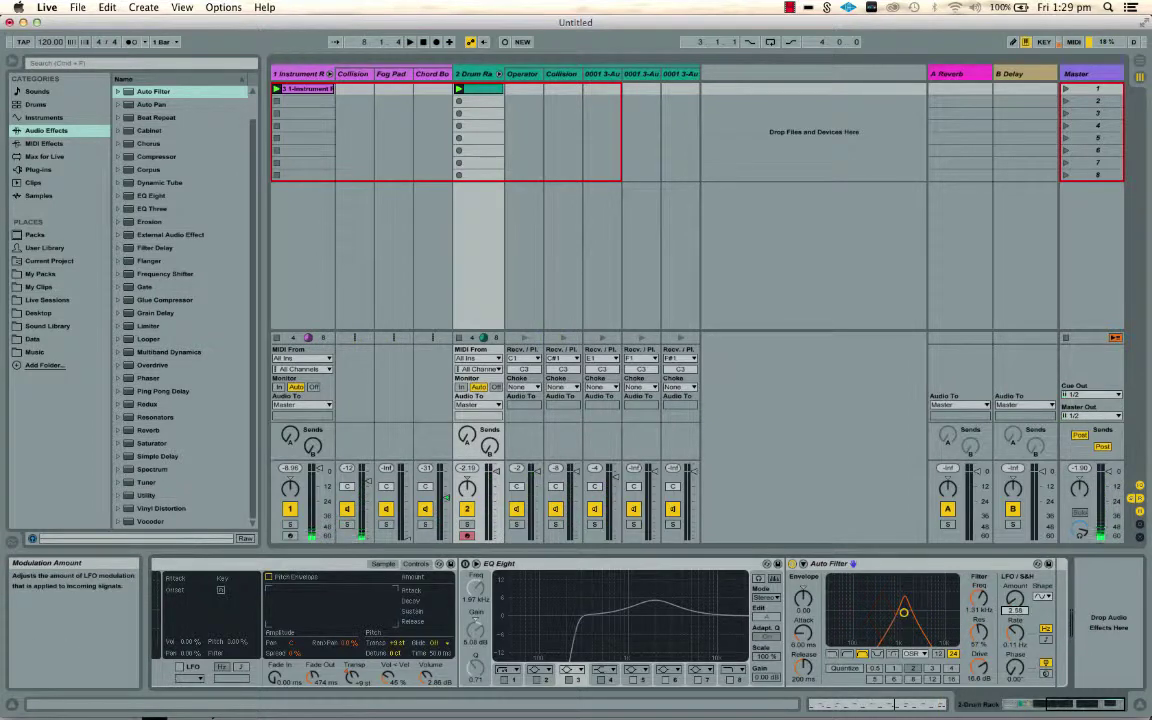
left_click_drag(1015, 600, 1015, 595)
key("space")
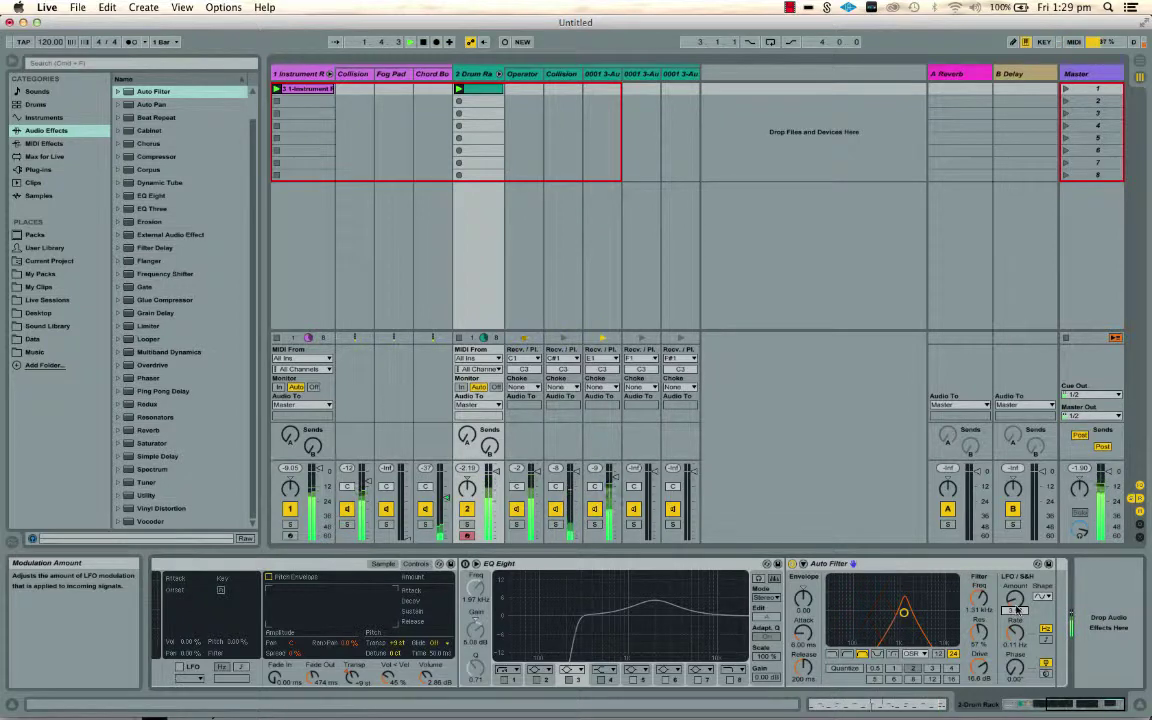